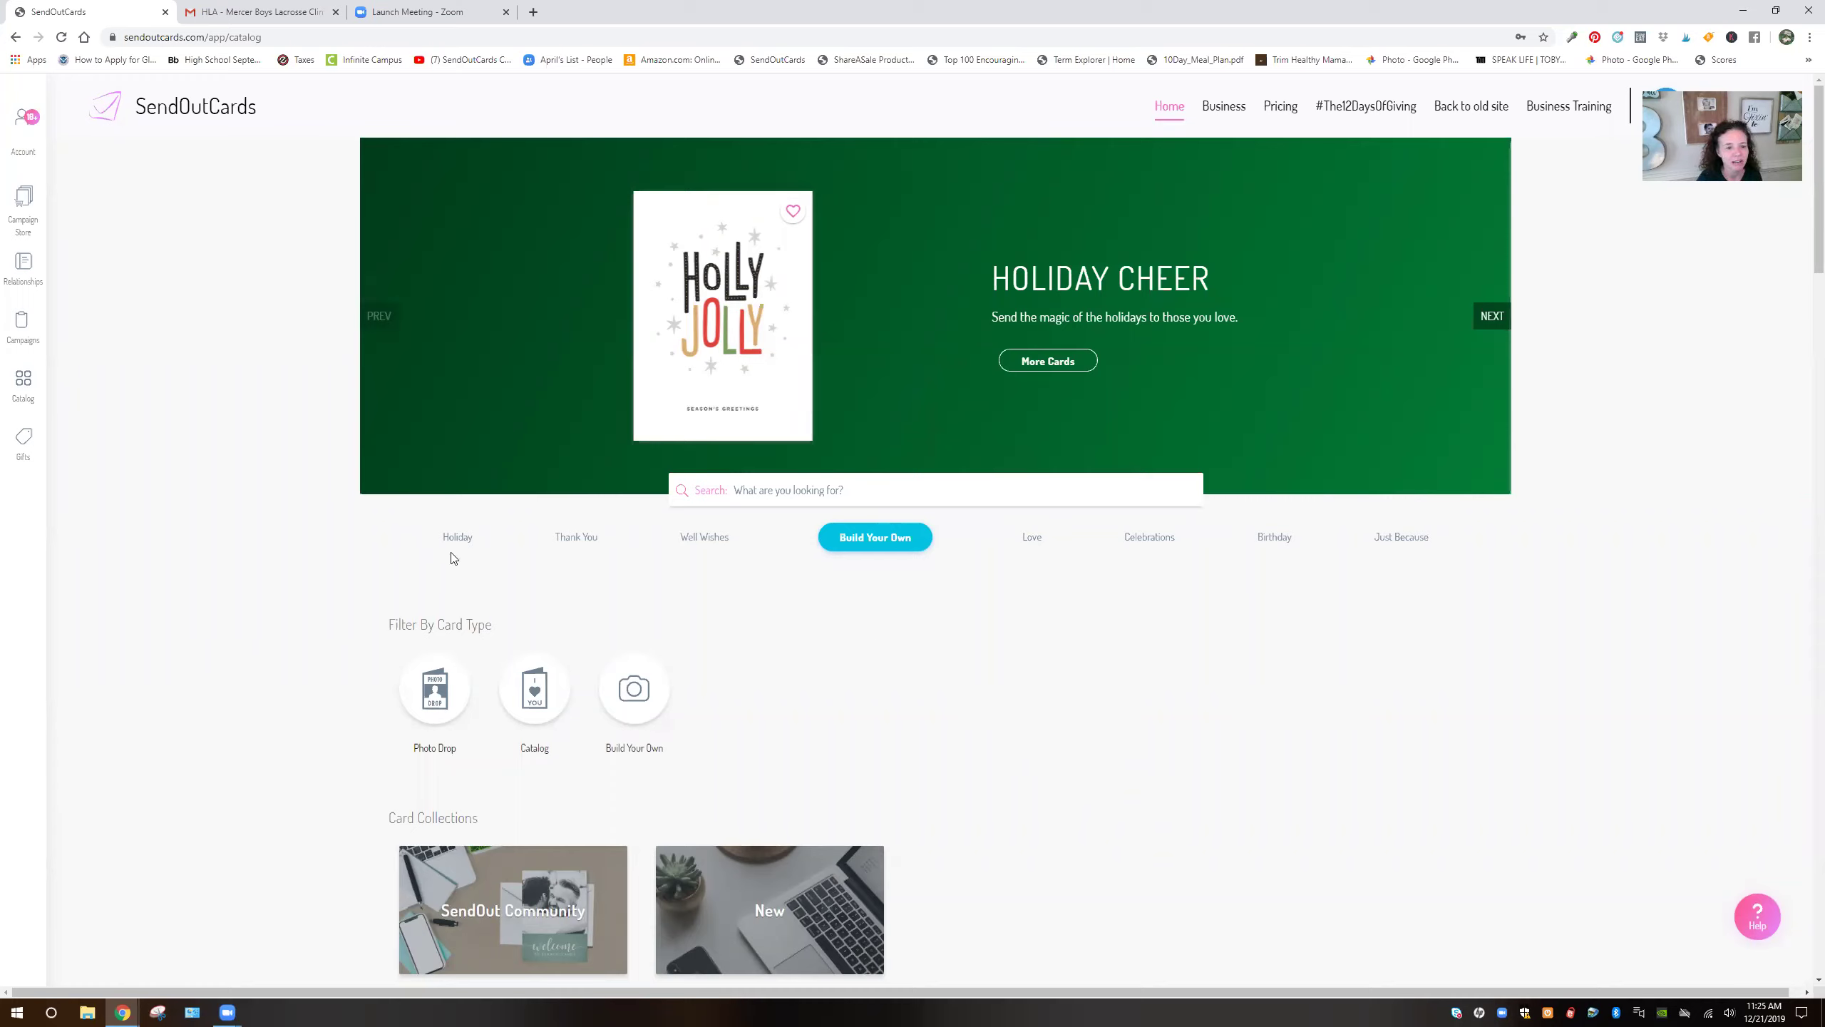
# Search the card catalog for 'congratulations', completing it from the 'congra' suggestion
pyautogui.click(810, 490)
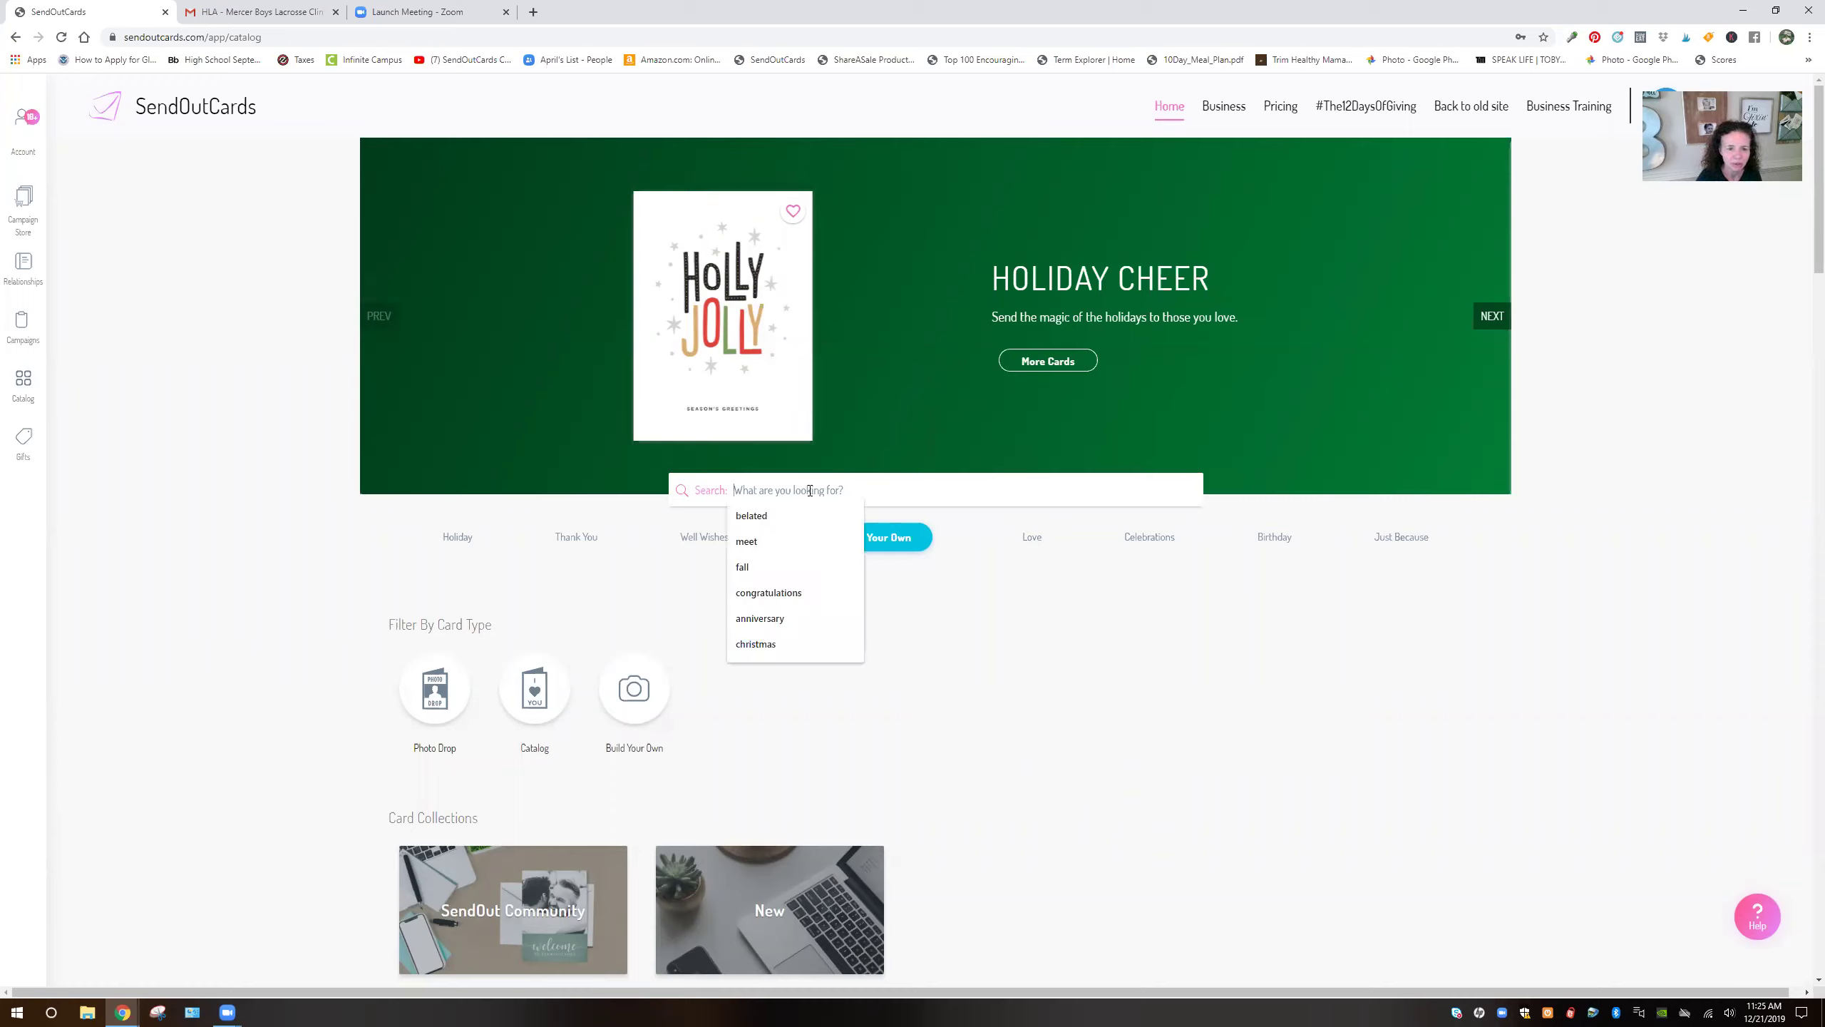
pyautogui.write('congra')
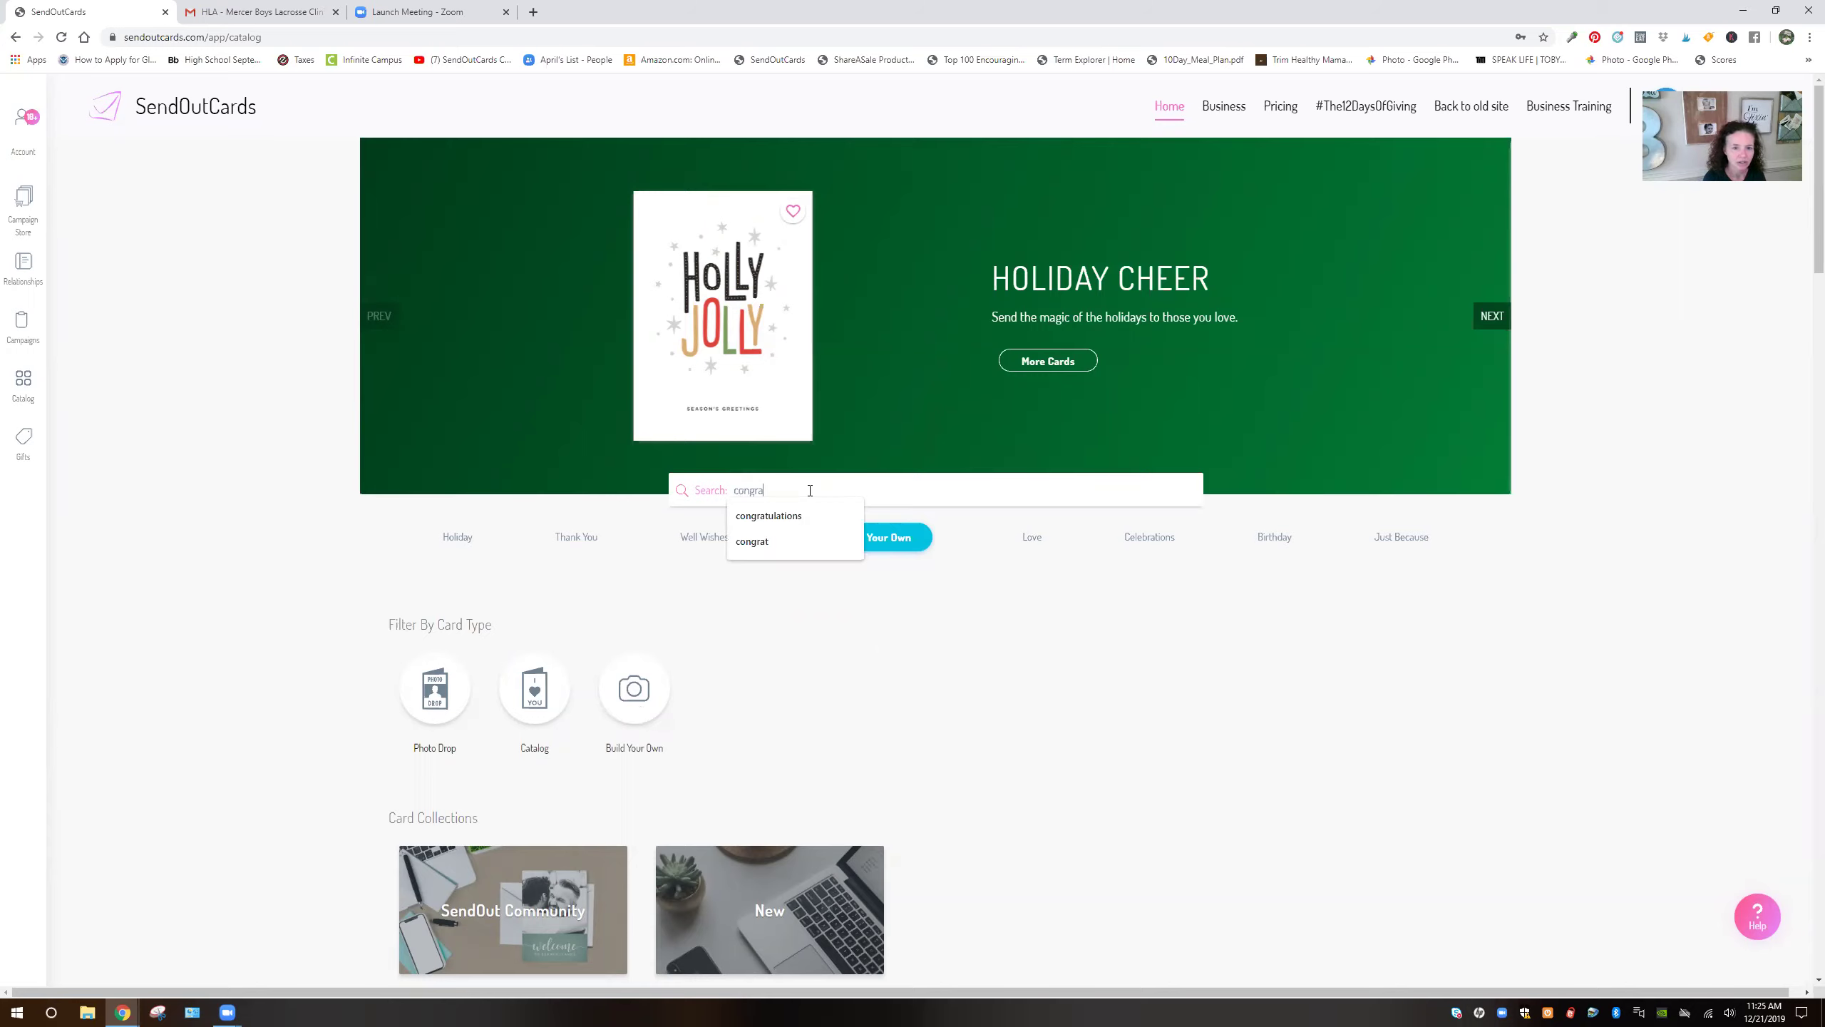
pyautogui.press('Down')
pyautogui.press('Return')
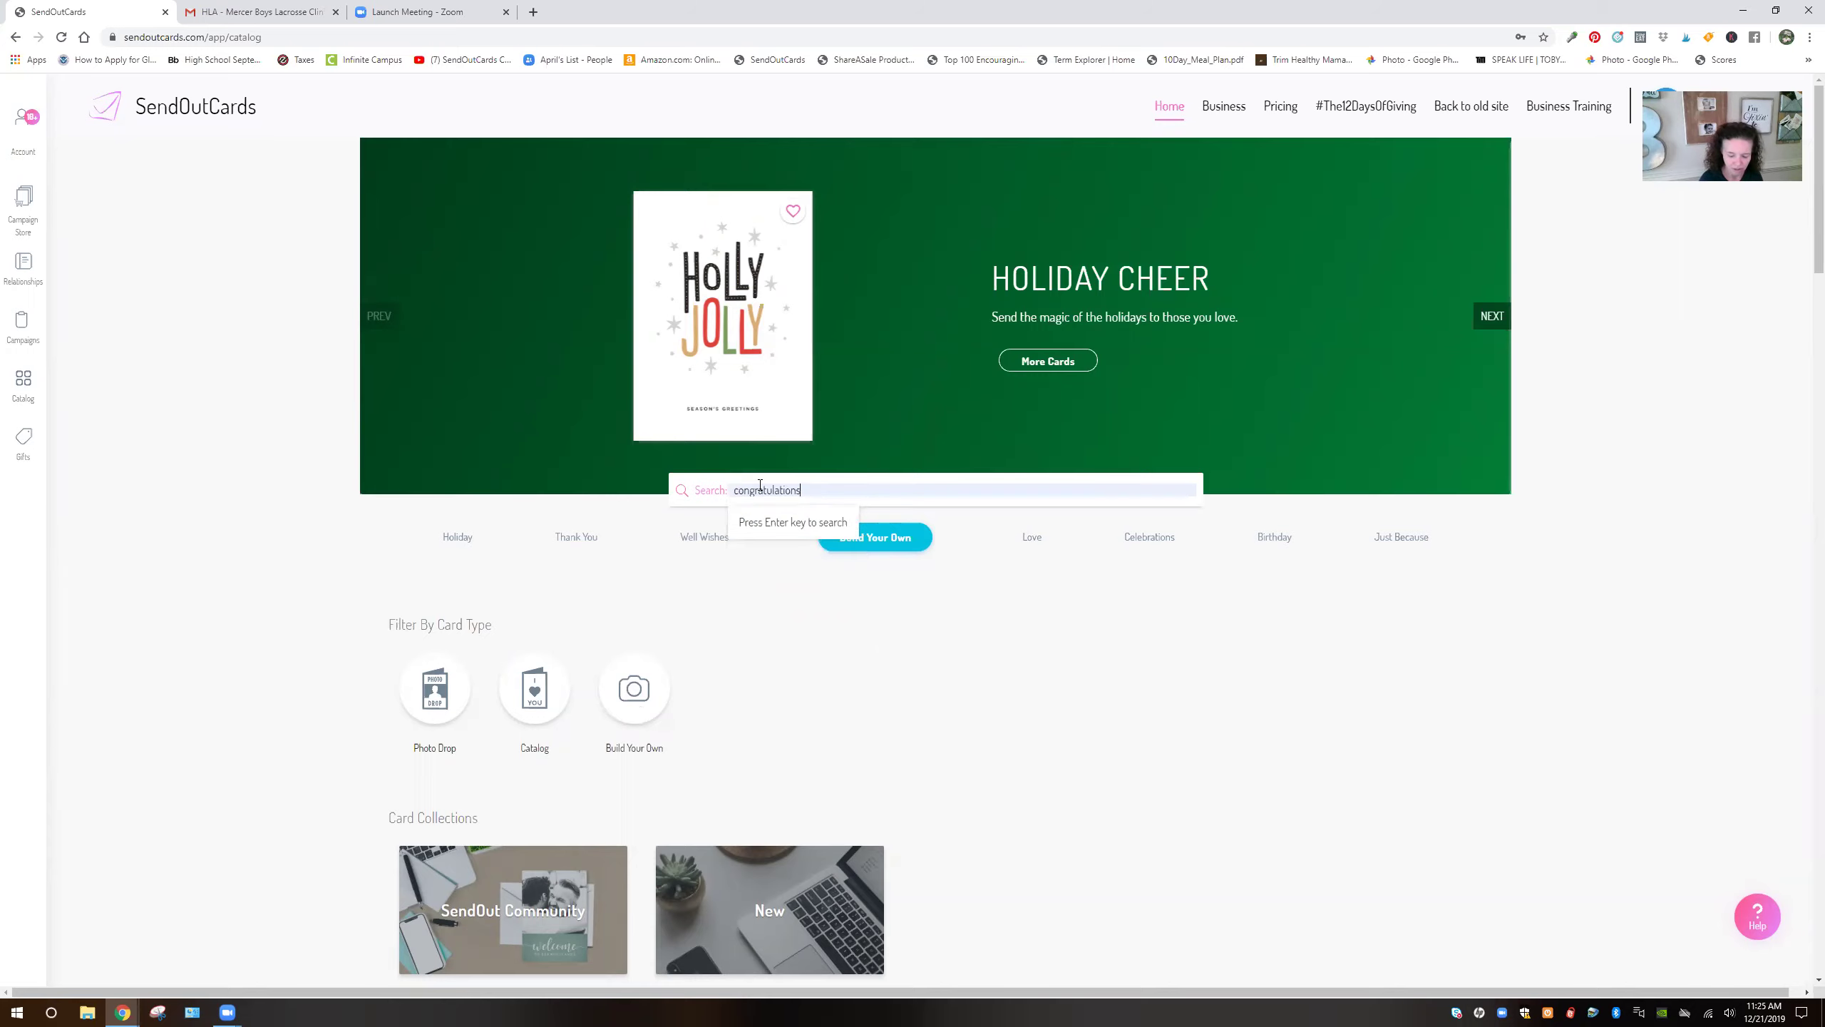
pyautogui.press('Return')
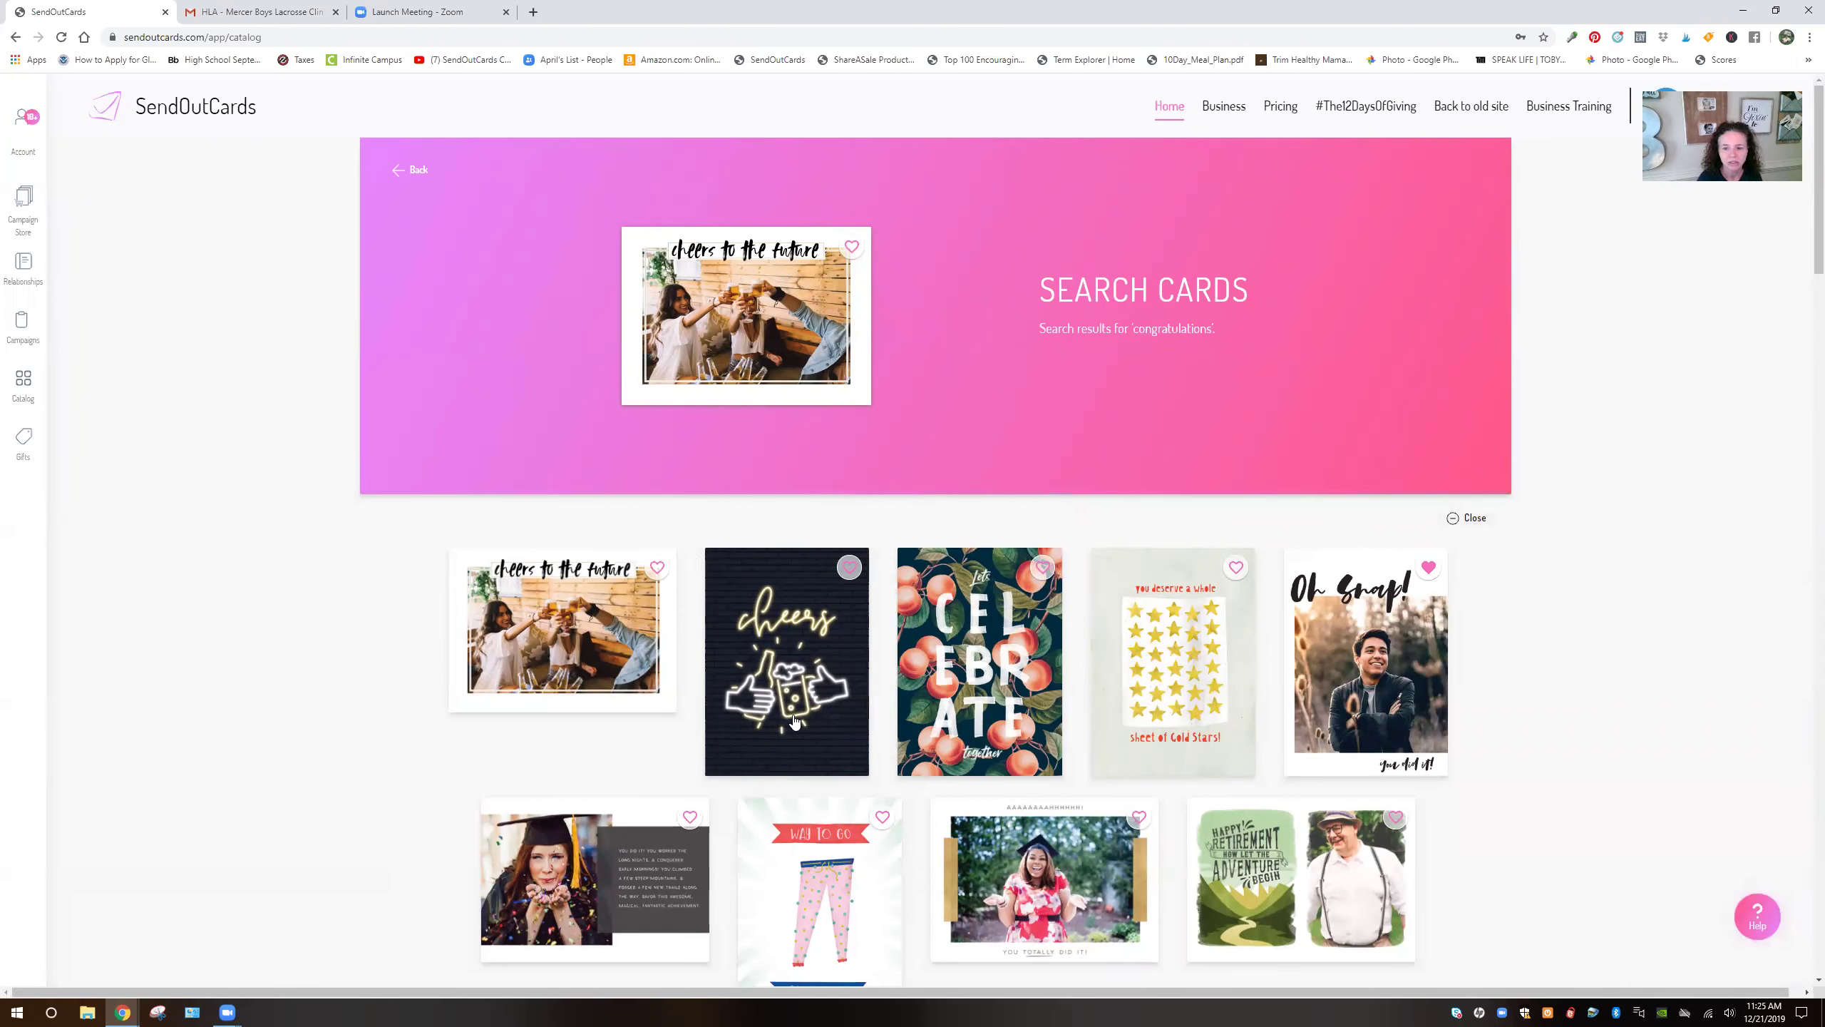
# Scroll the congratulations results and open the Confetti Congrats card's preview
pyautogui.scroll(-2, 794, 721)
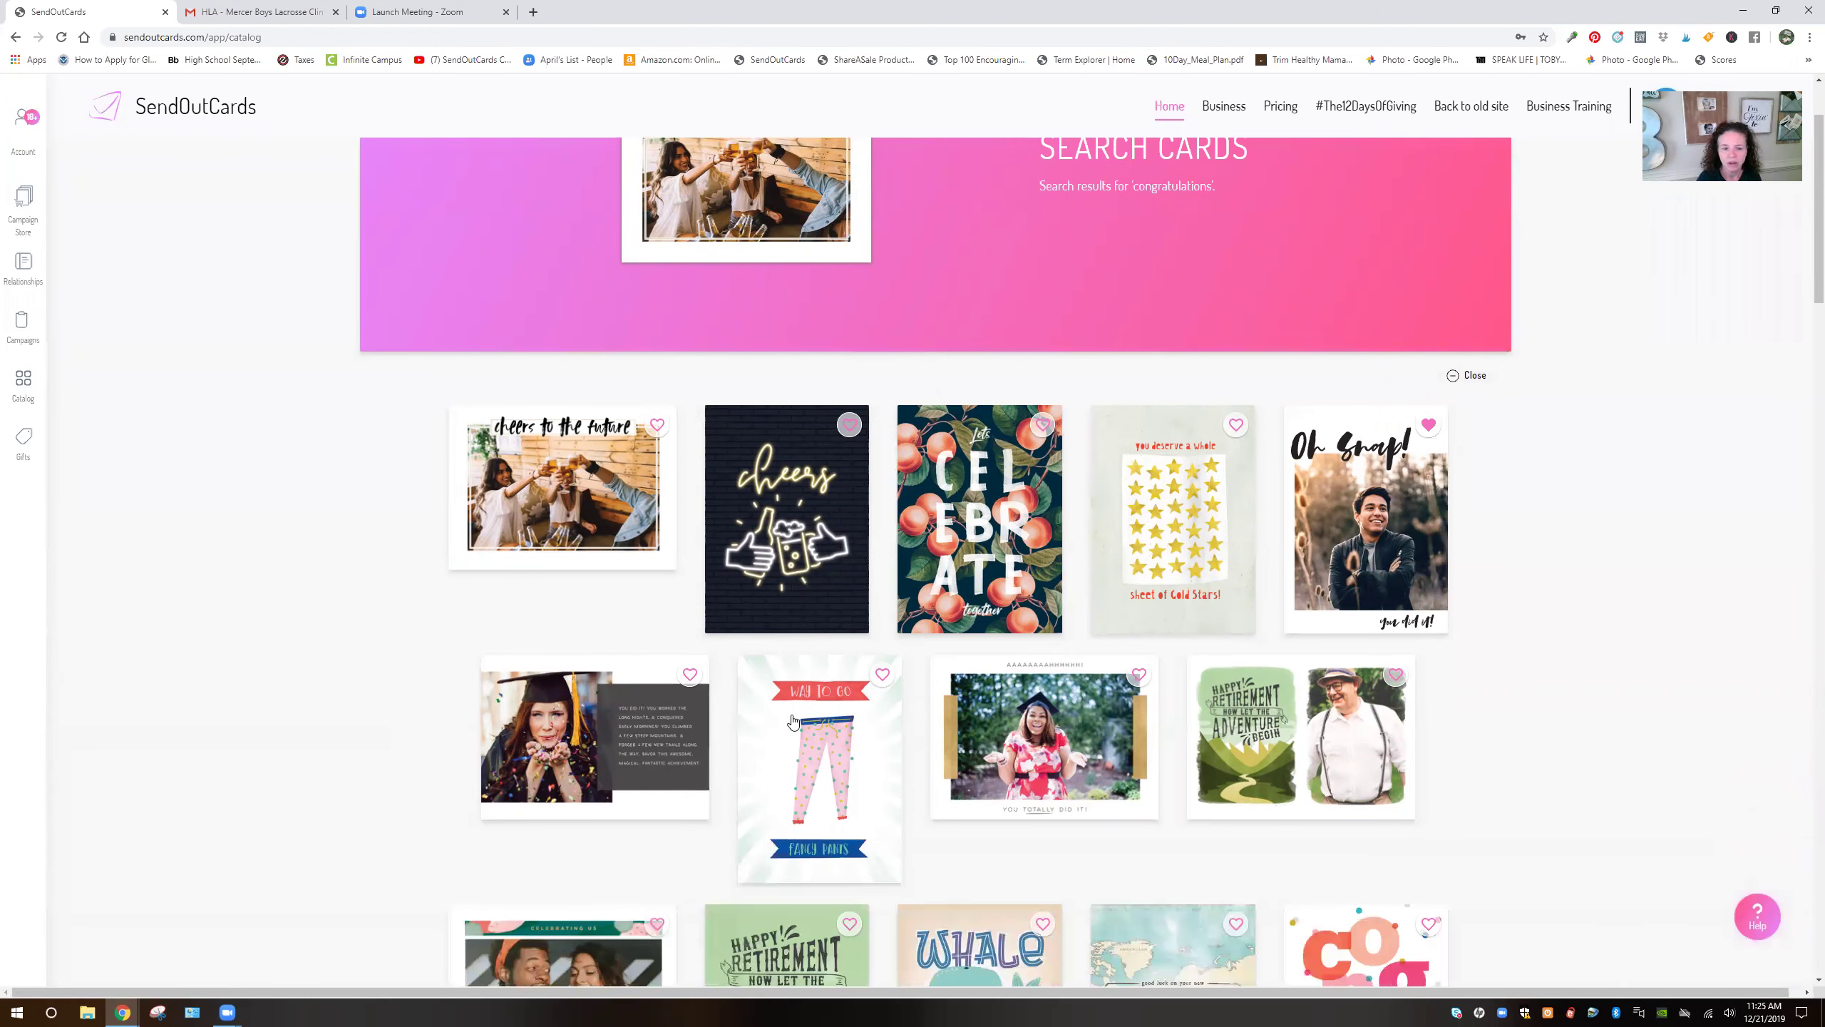
pyautogui.scroll(-3, 795, 721)
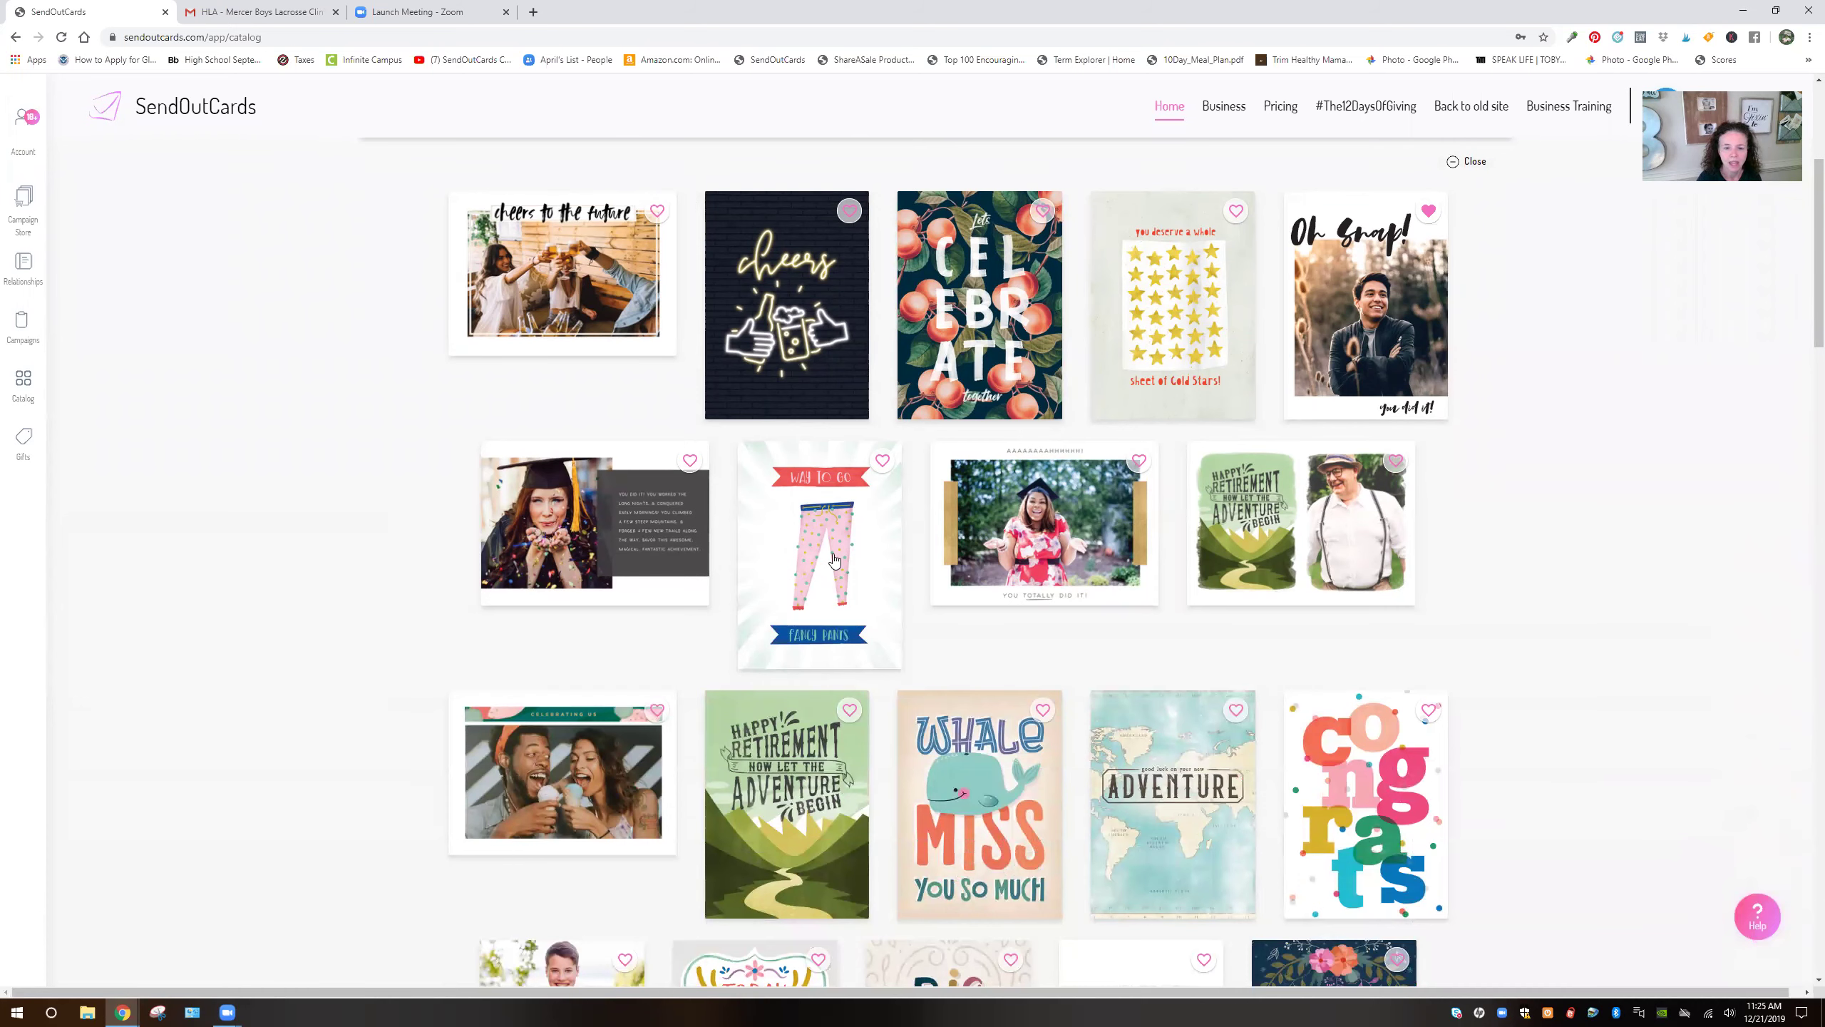
pyautogui.click(1251, 768)
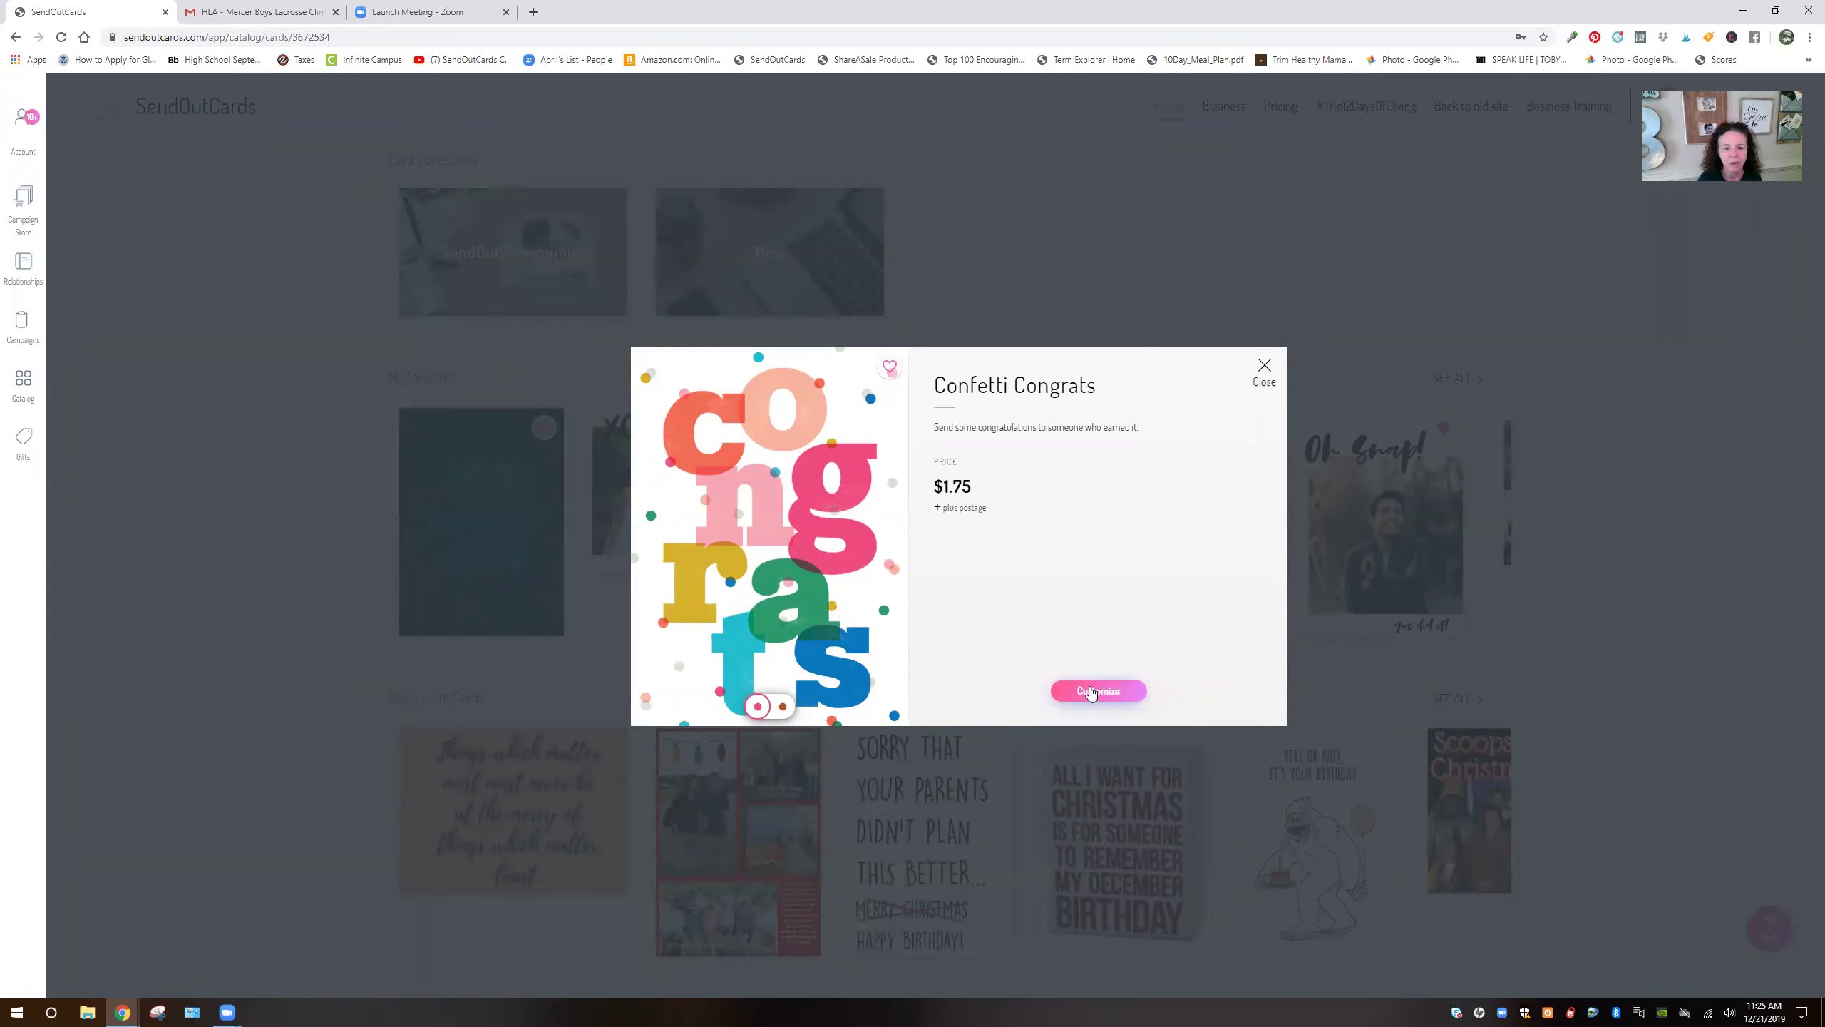
# Flip the card preview between its inside and front
pyautogui.click(783, 707)
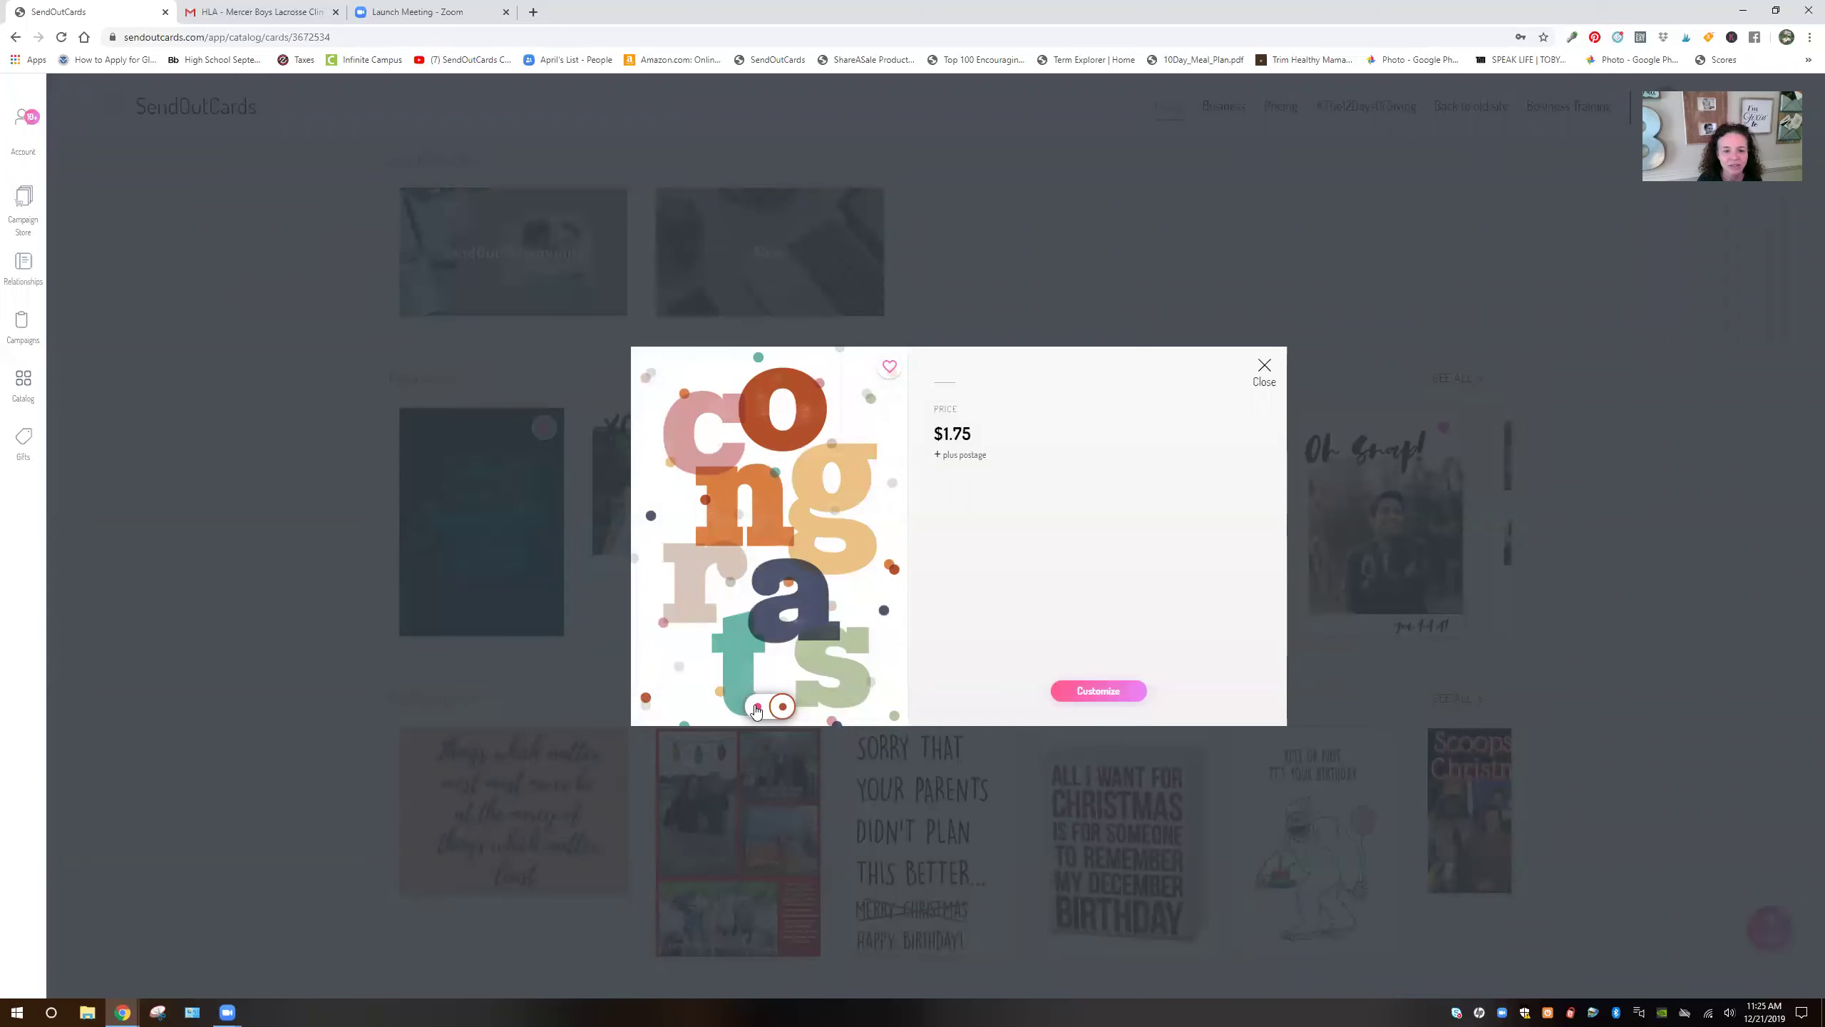
pyautogui.click(757, 707)
pyautogui.click(782, 708)
# Customize it as a 2-Panel Standard card, advance to the inside panels, and open a new browser tab
pyautogui.click(1097, 692)
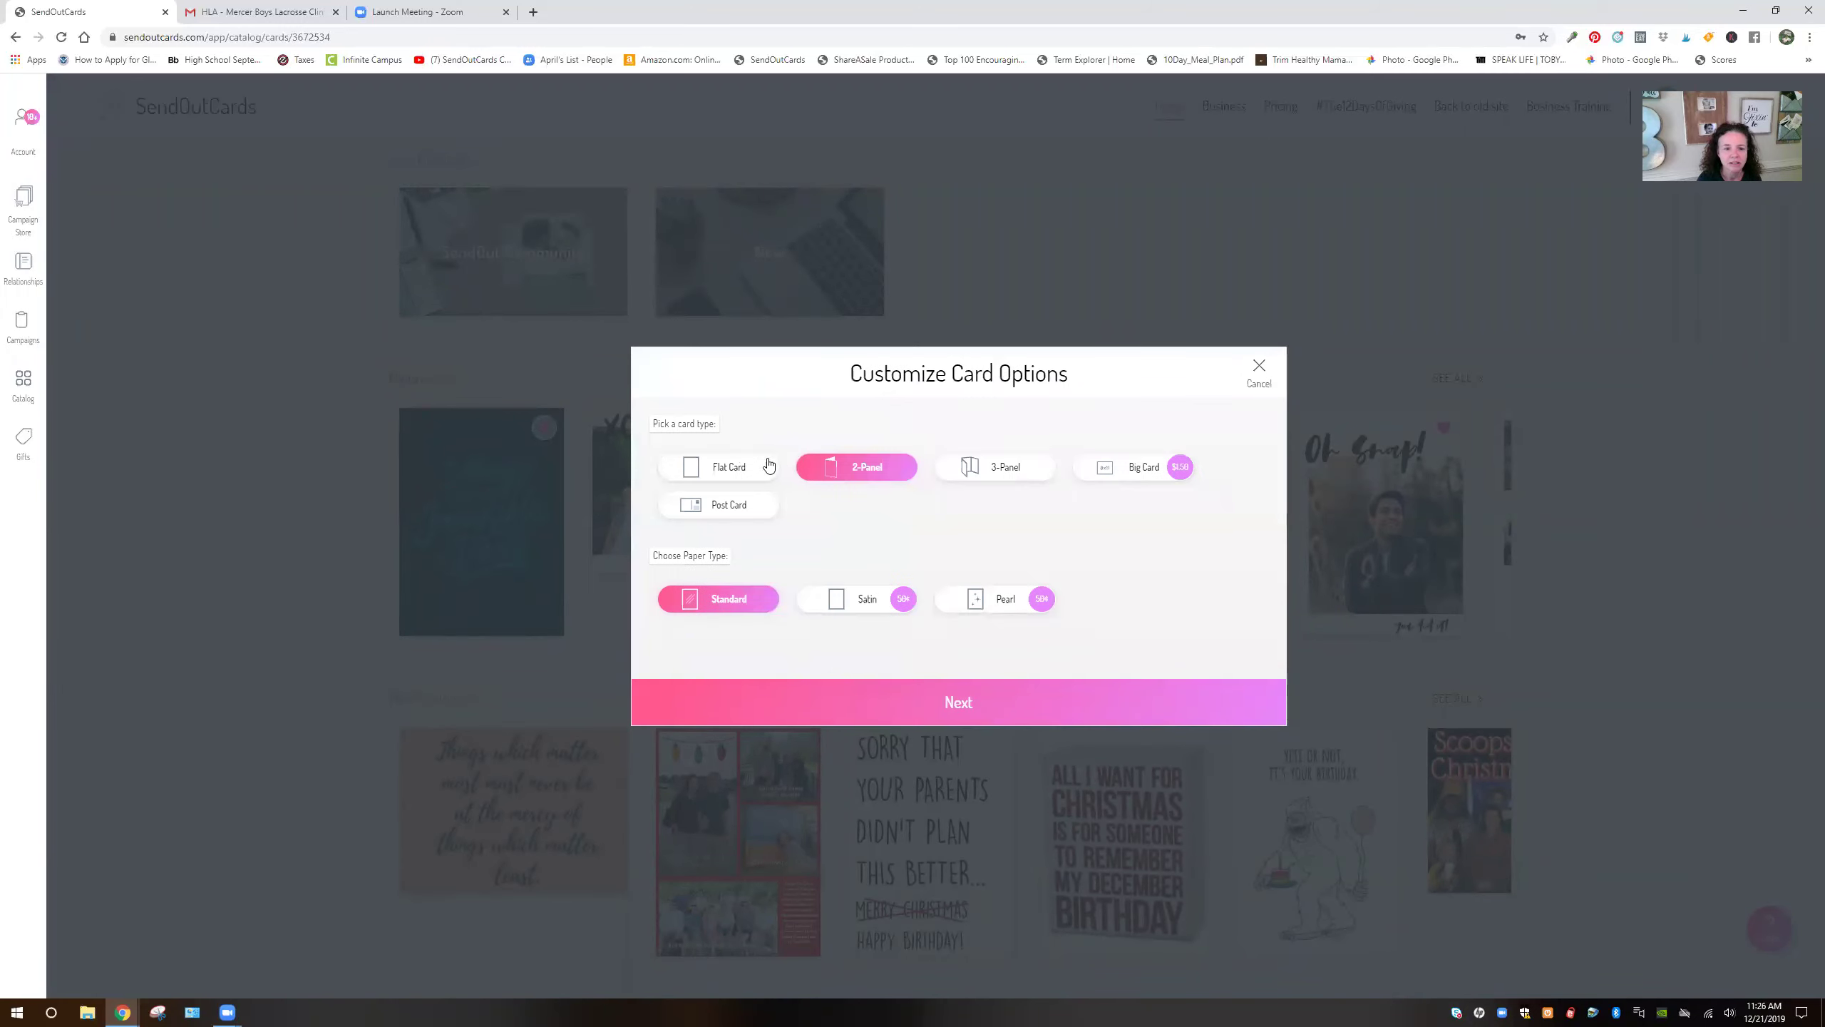
pyautogui.click(926, 713)
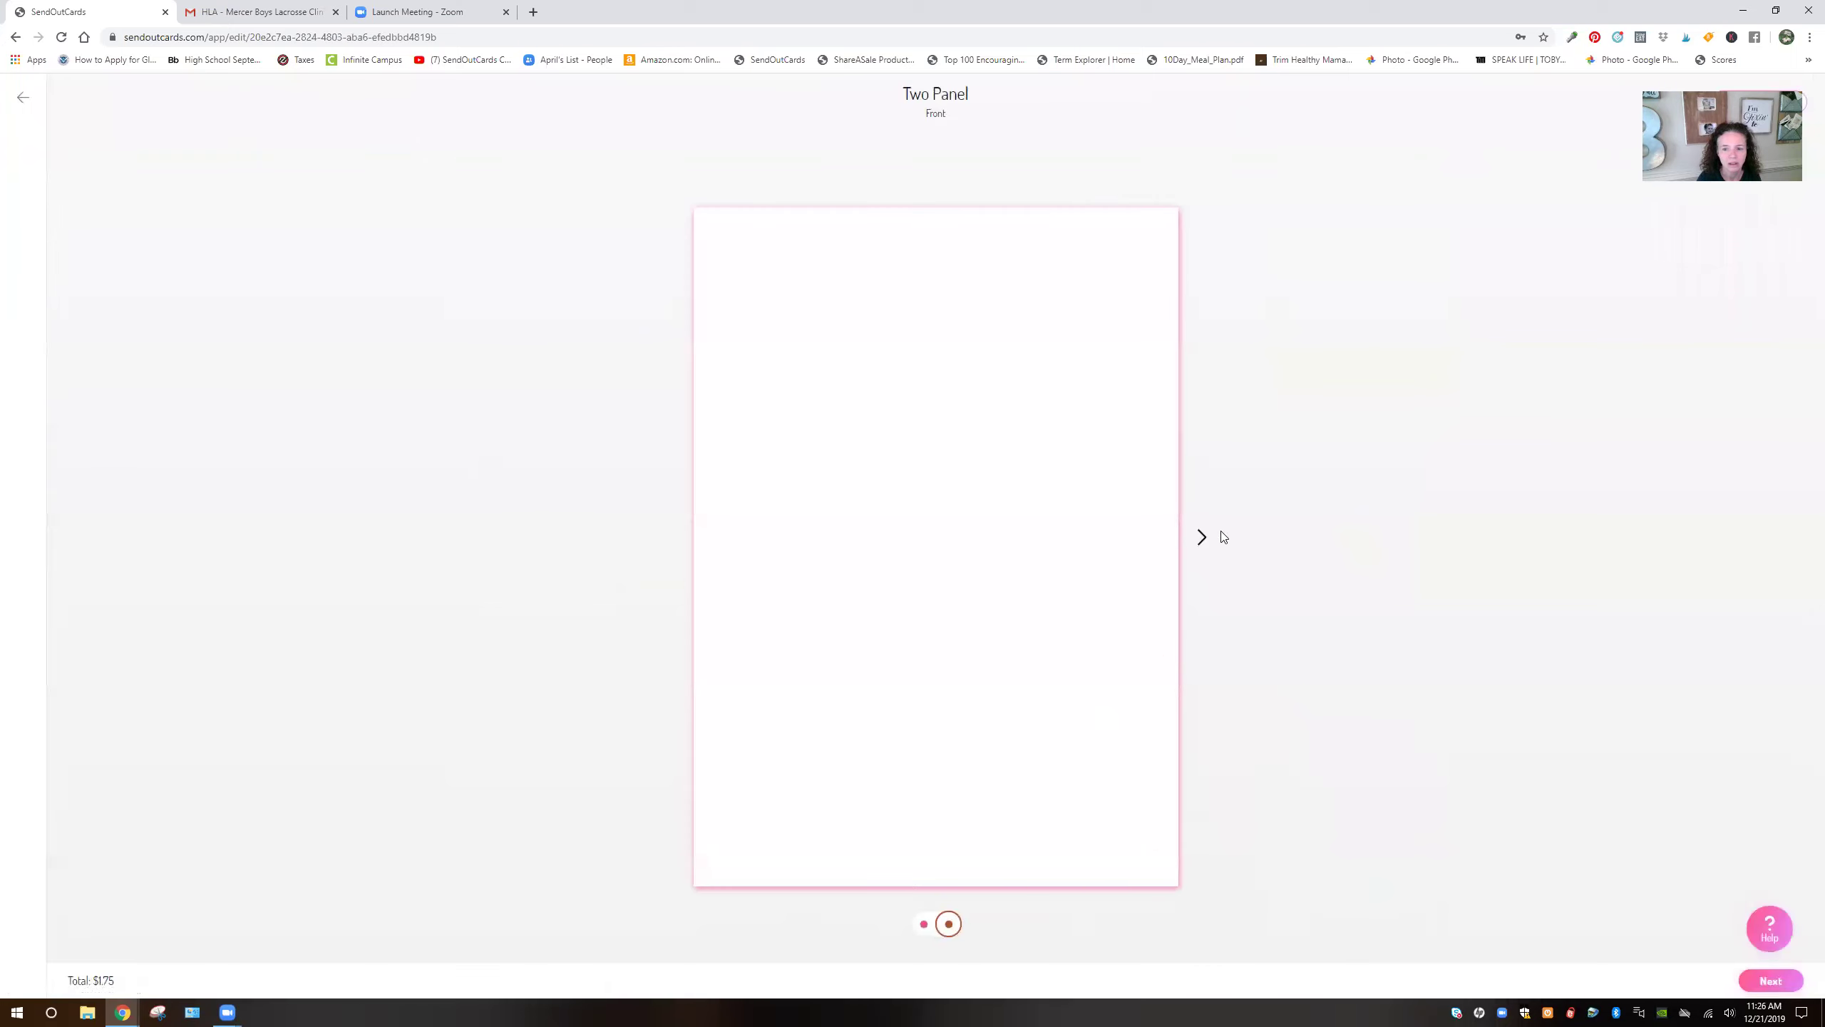
pyautogui.click(1202, 538)
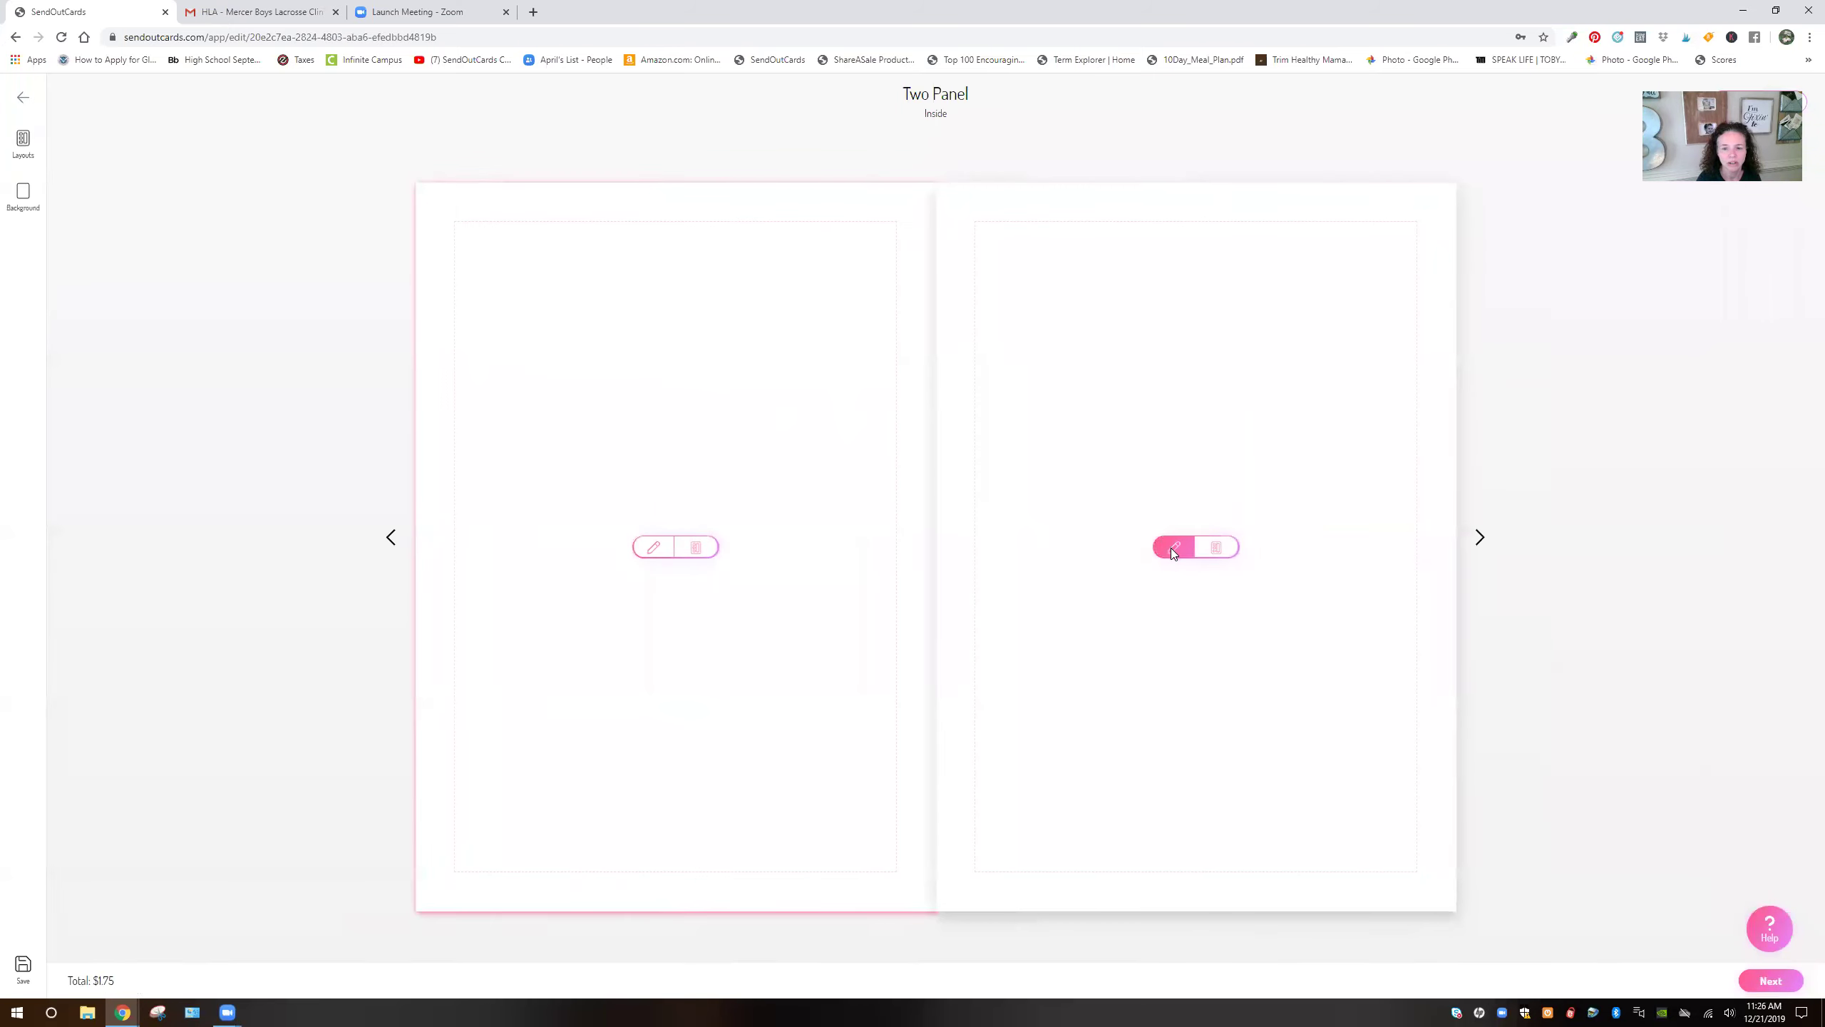
pyautogui.click(531, 13)
# Go to facebook.com and open the McDonough Small Business Connections group
pyautogui.write('facebook.com')
pyautogui.press('Return')
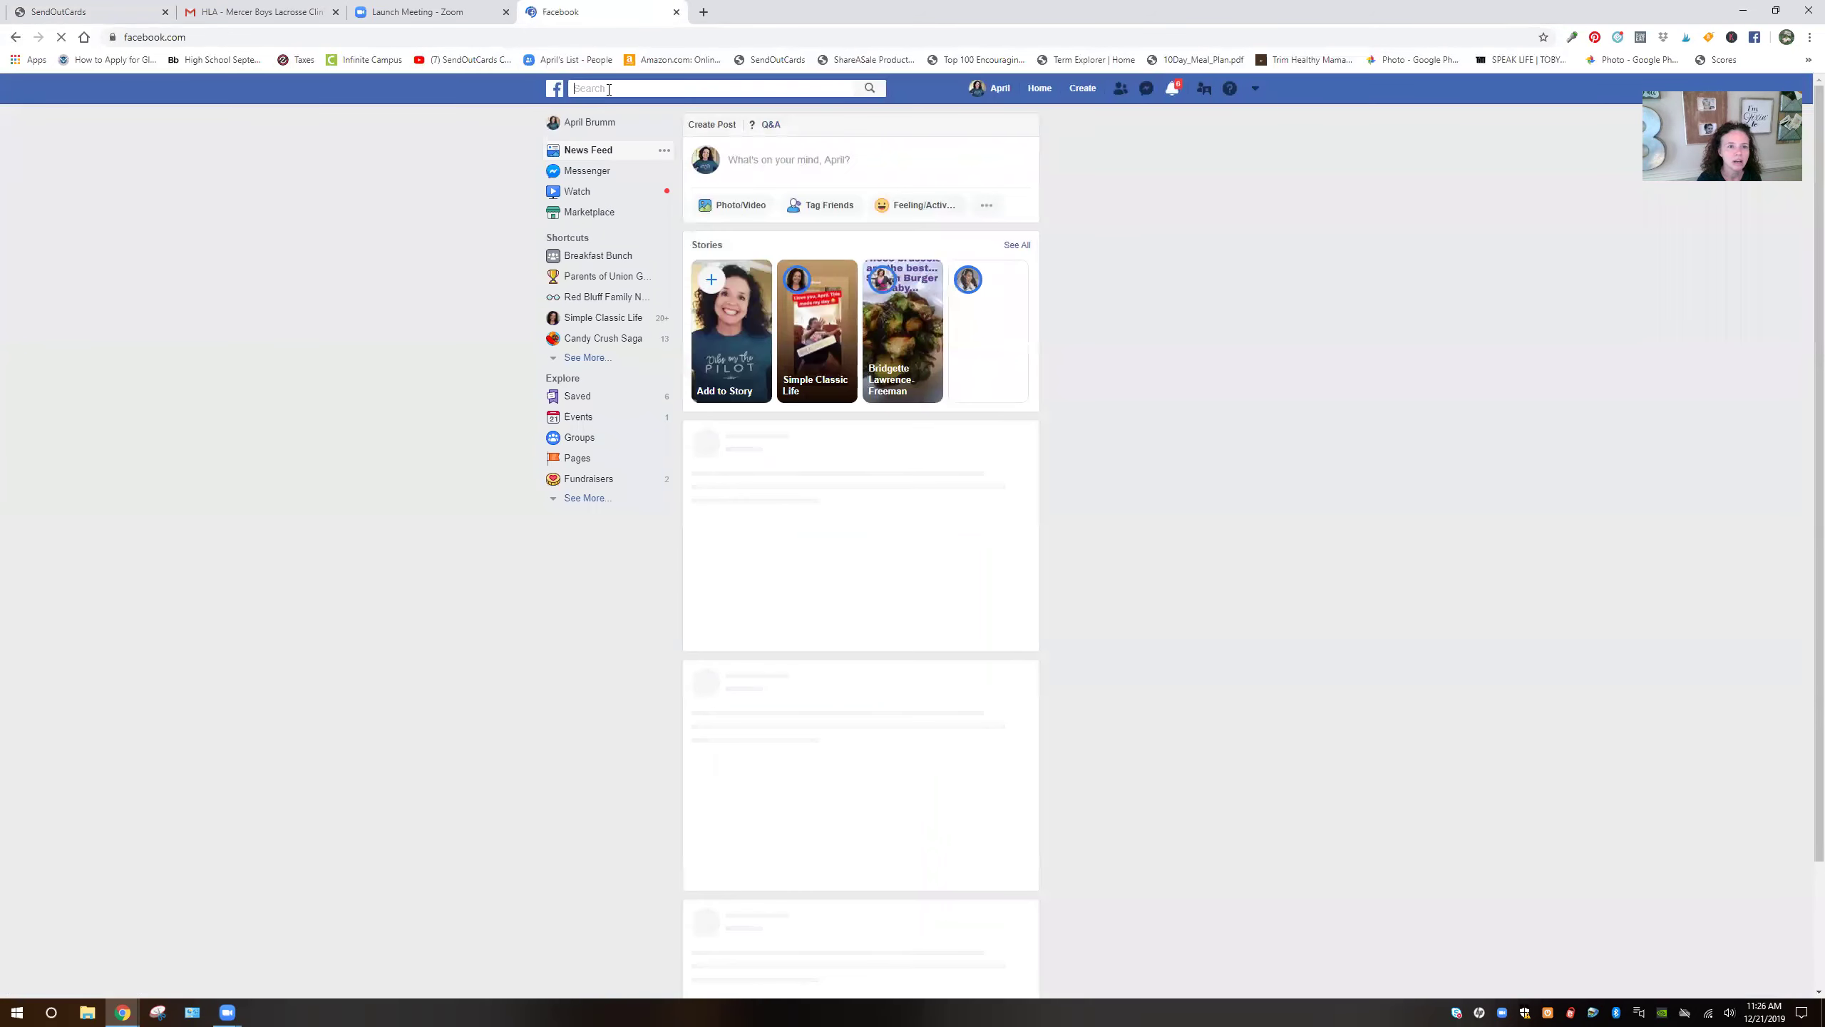
pyautogui.click(609, 89)
pyautogui.write('mcdonough')
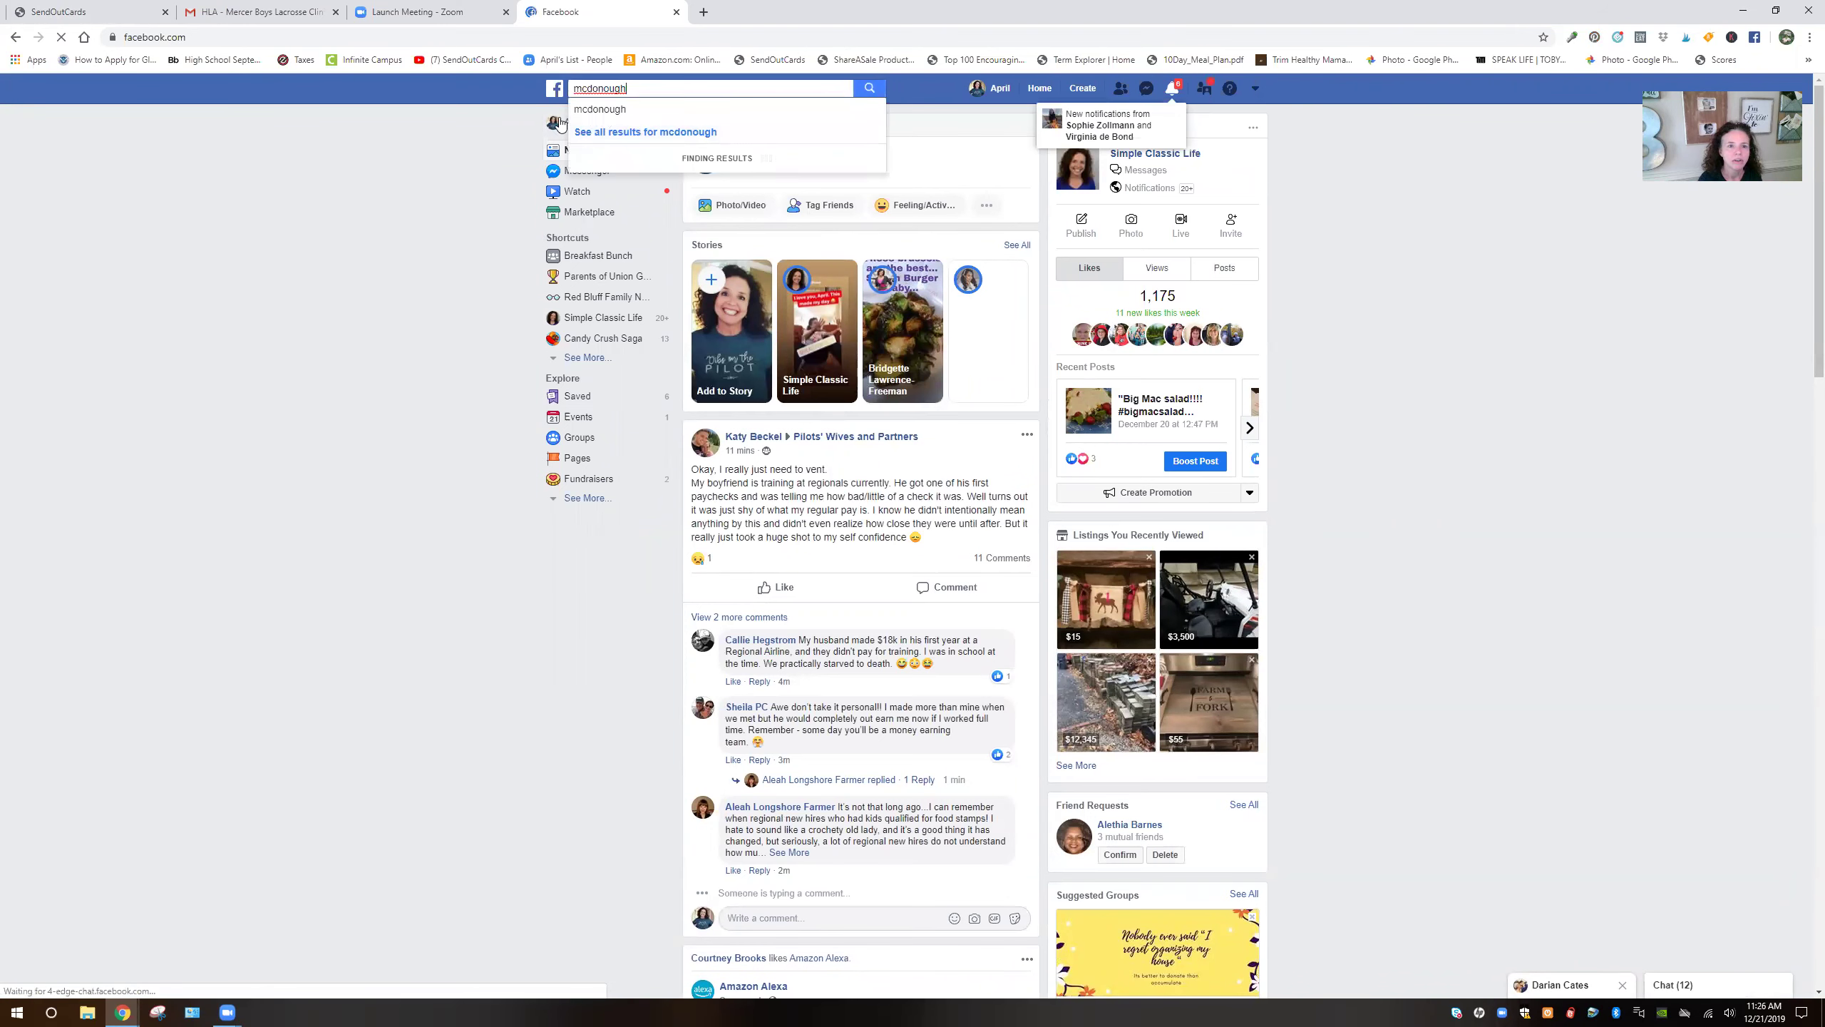
pyautogui.click(645, 154)
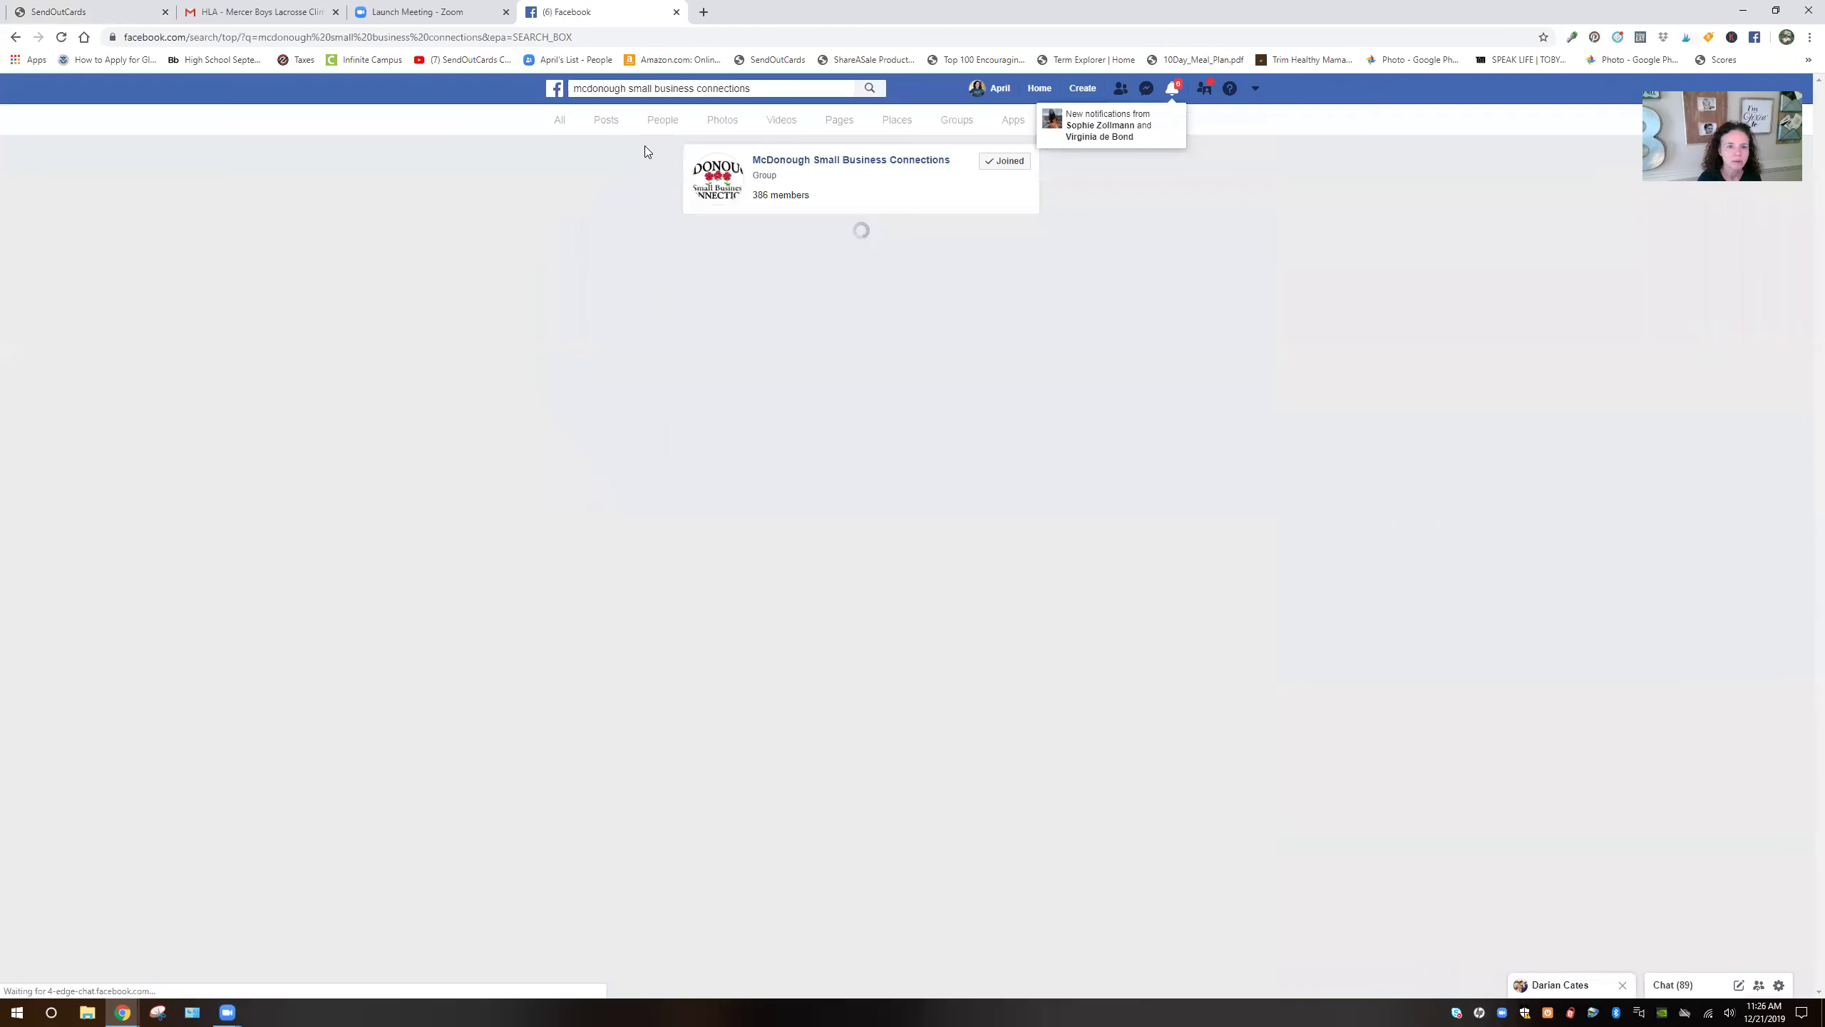
pyautogui.click(770, 161)
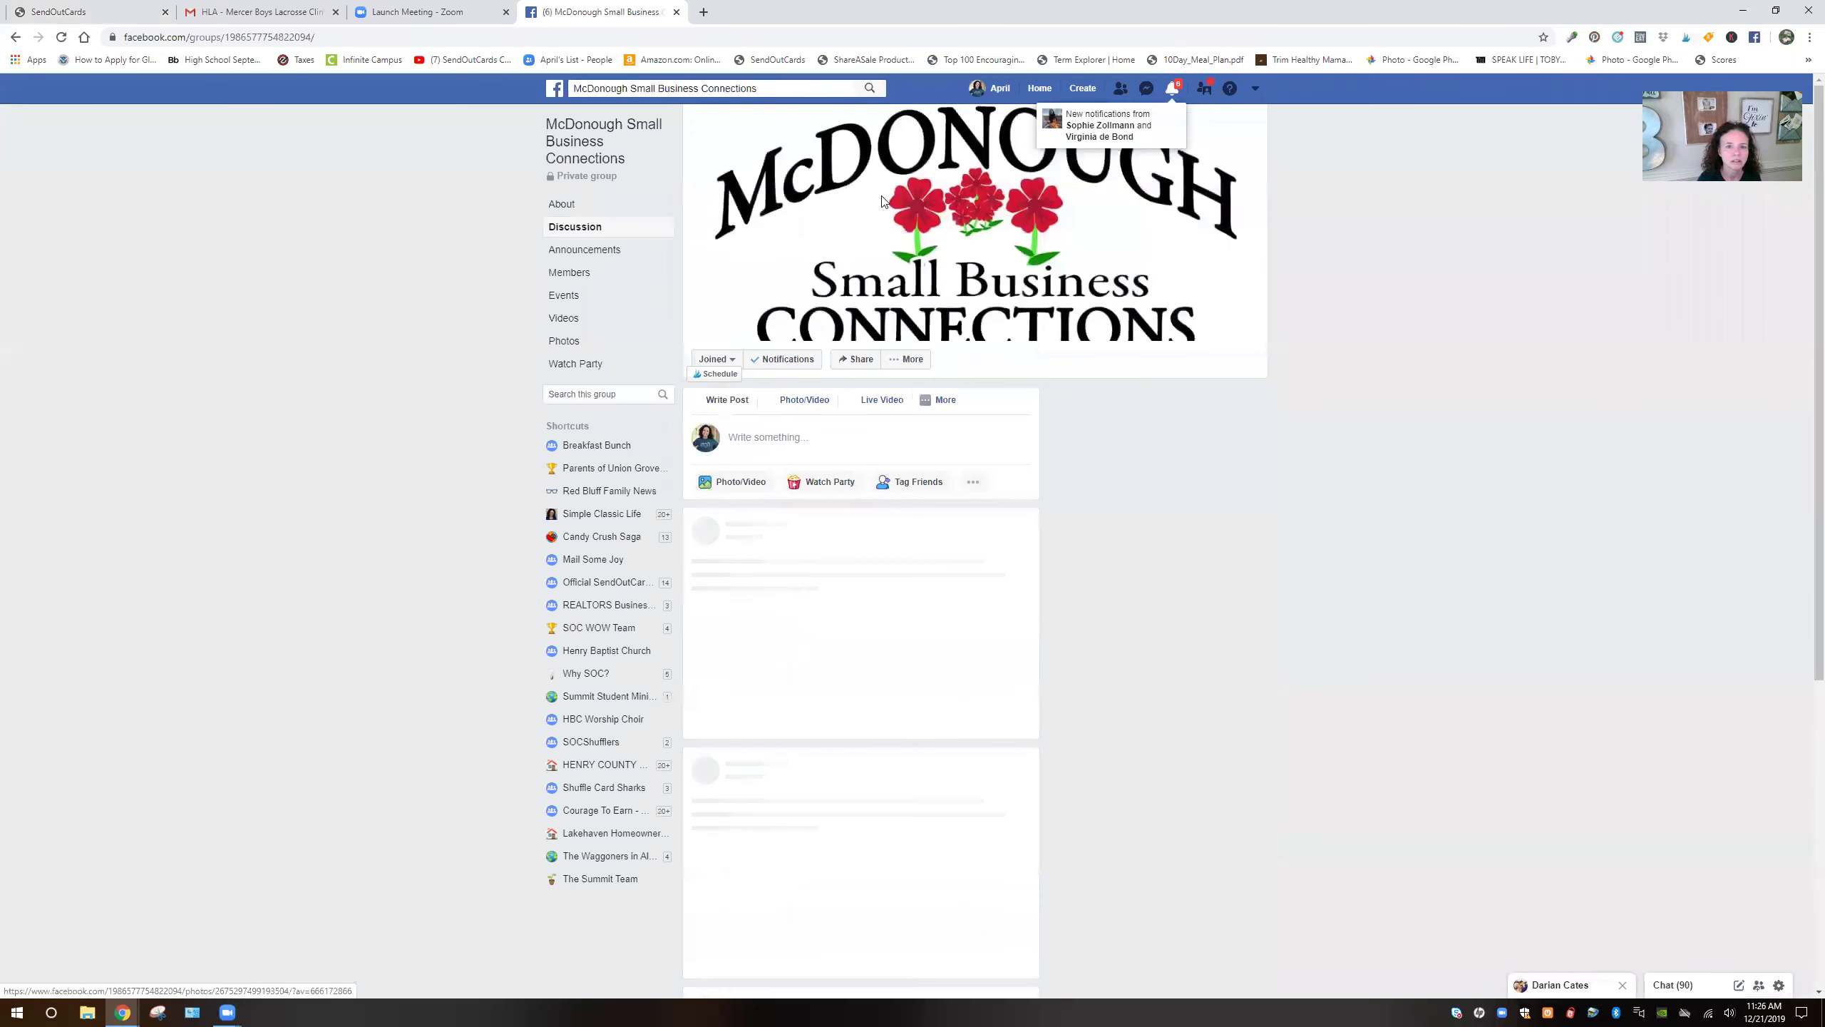
# Download the group's logo cover photo and switch back to SendOutCards
pyautogui.click(884, 208)
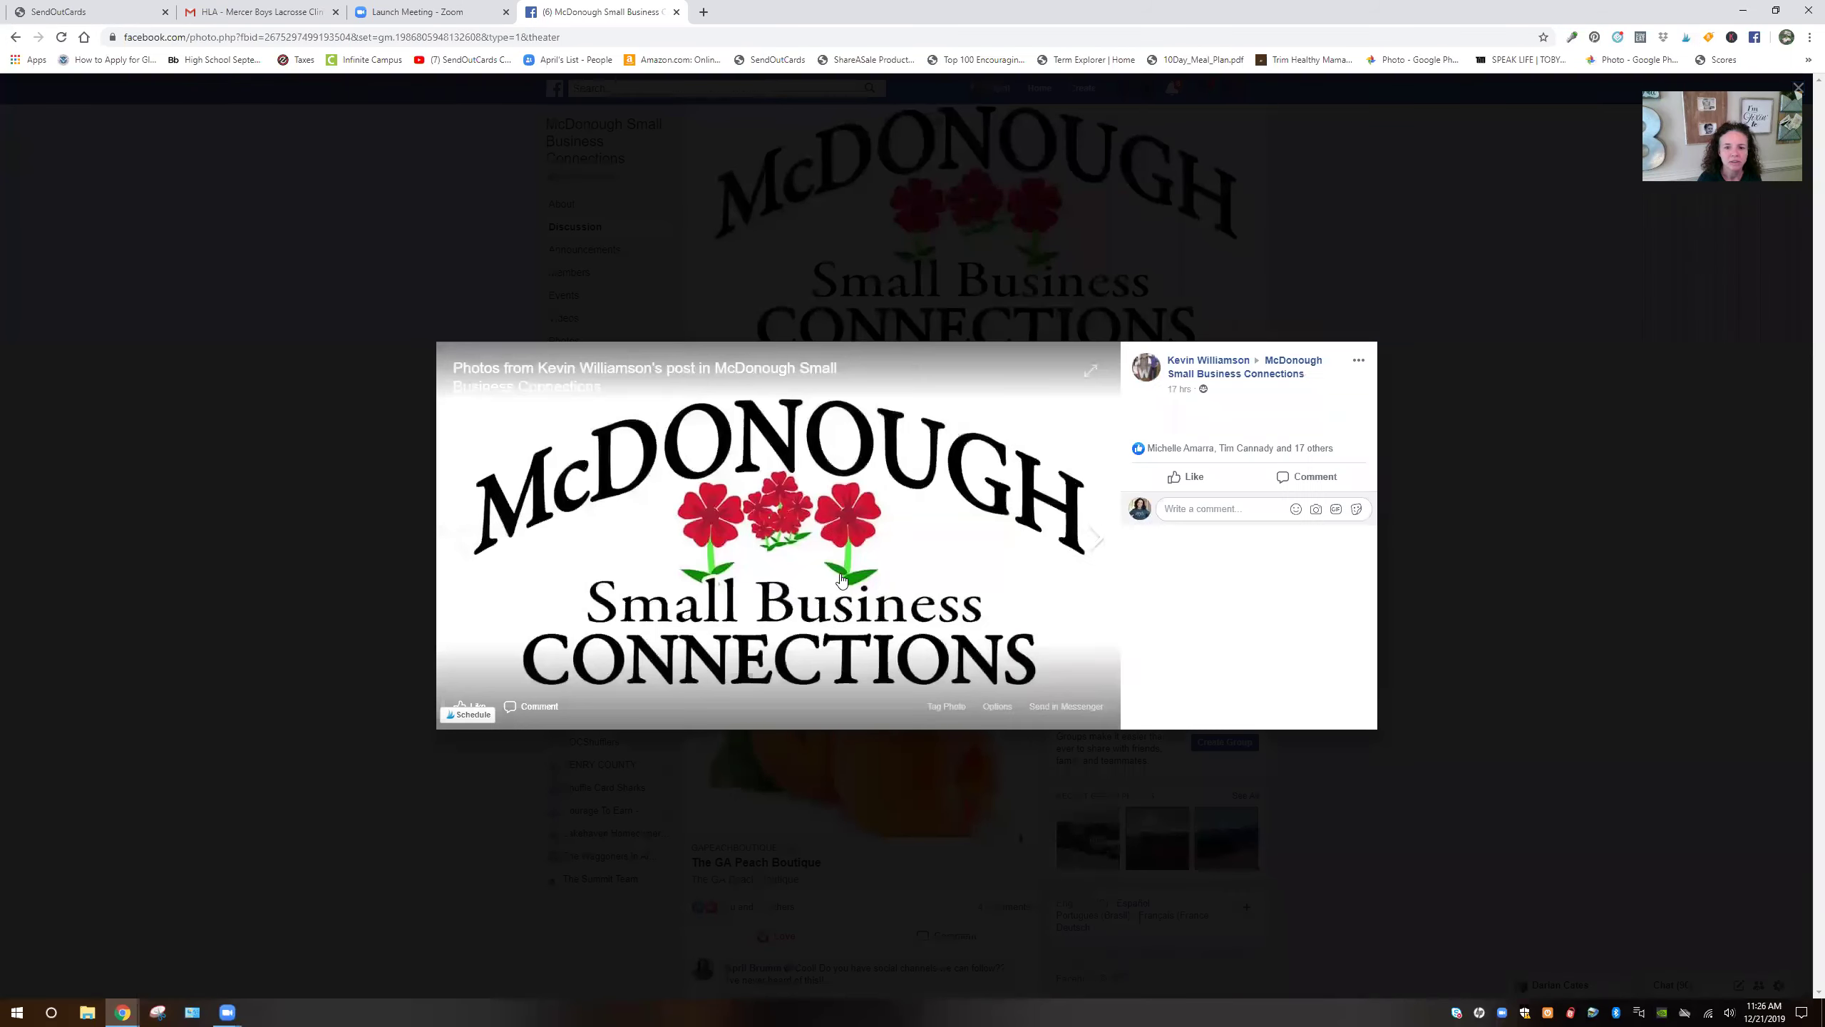
pyautogui.click(996, 706)
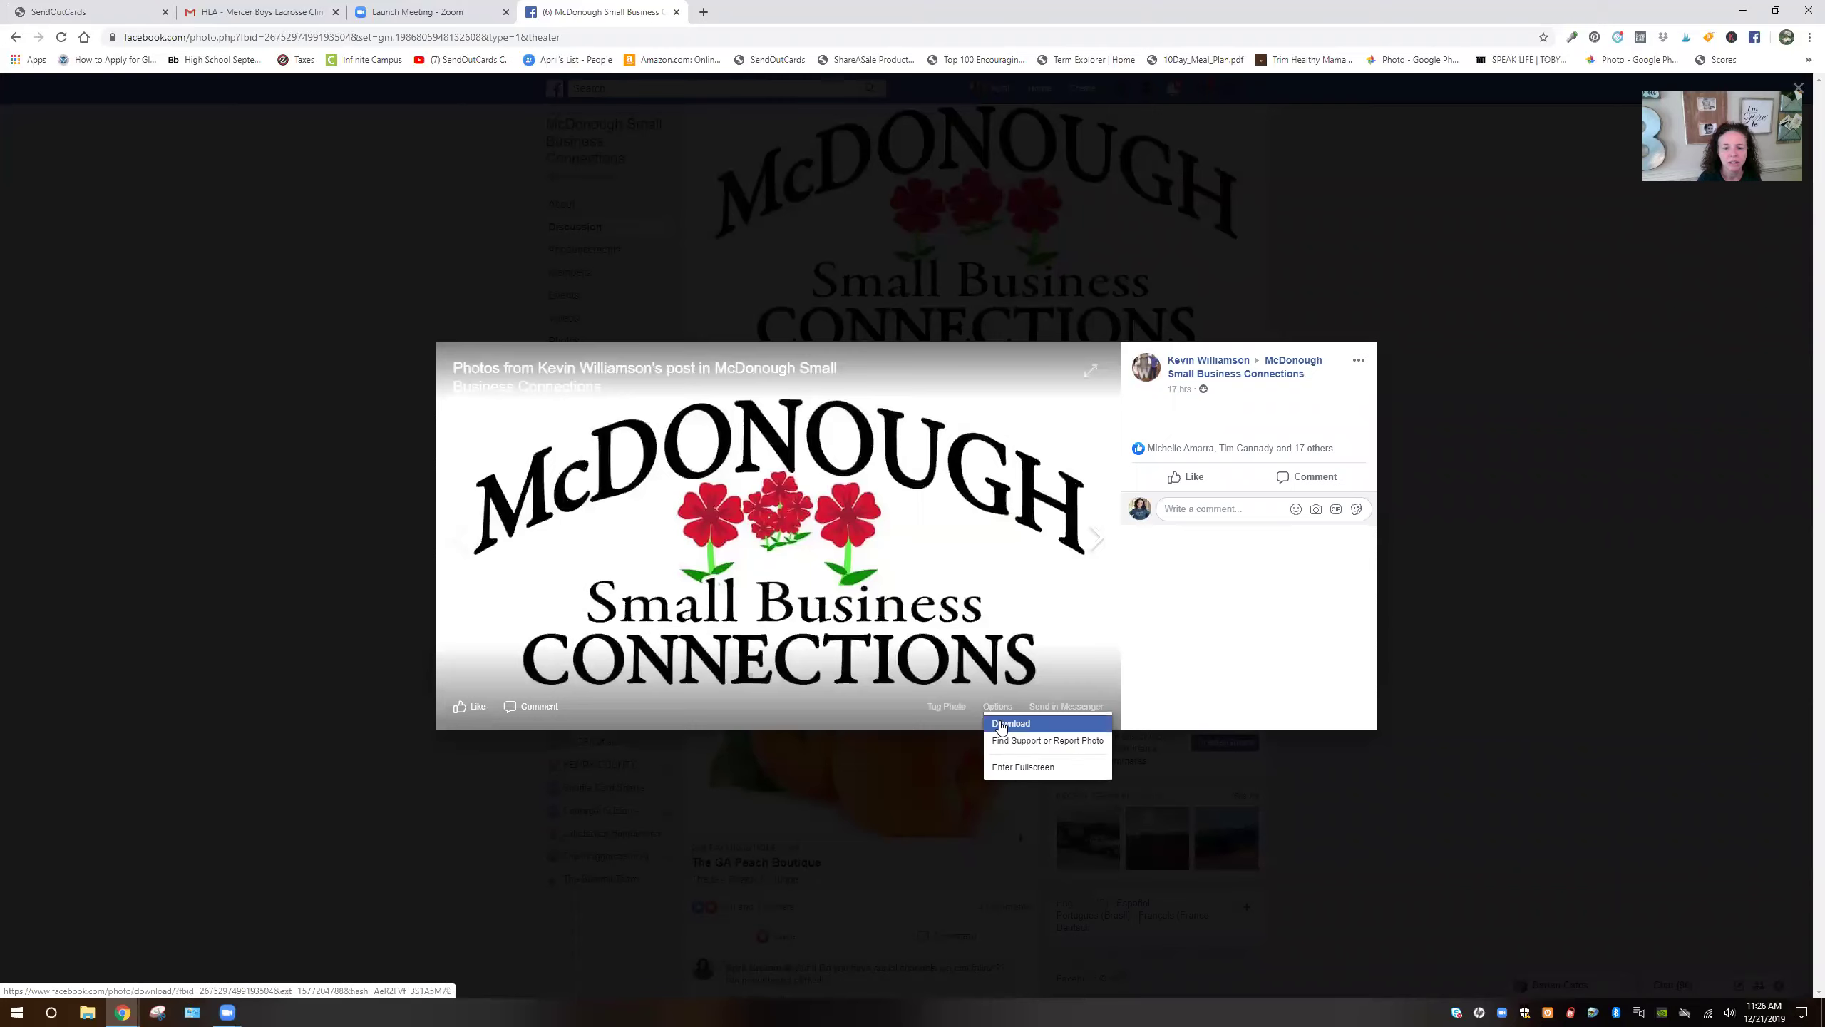
pyautogui.click(999, 725)
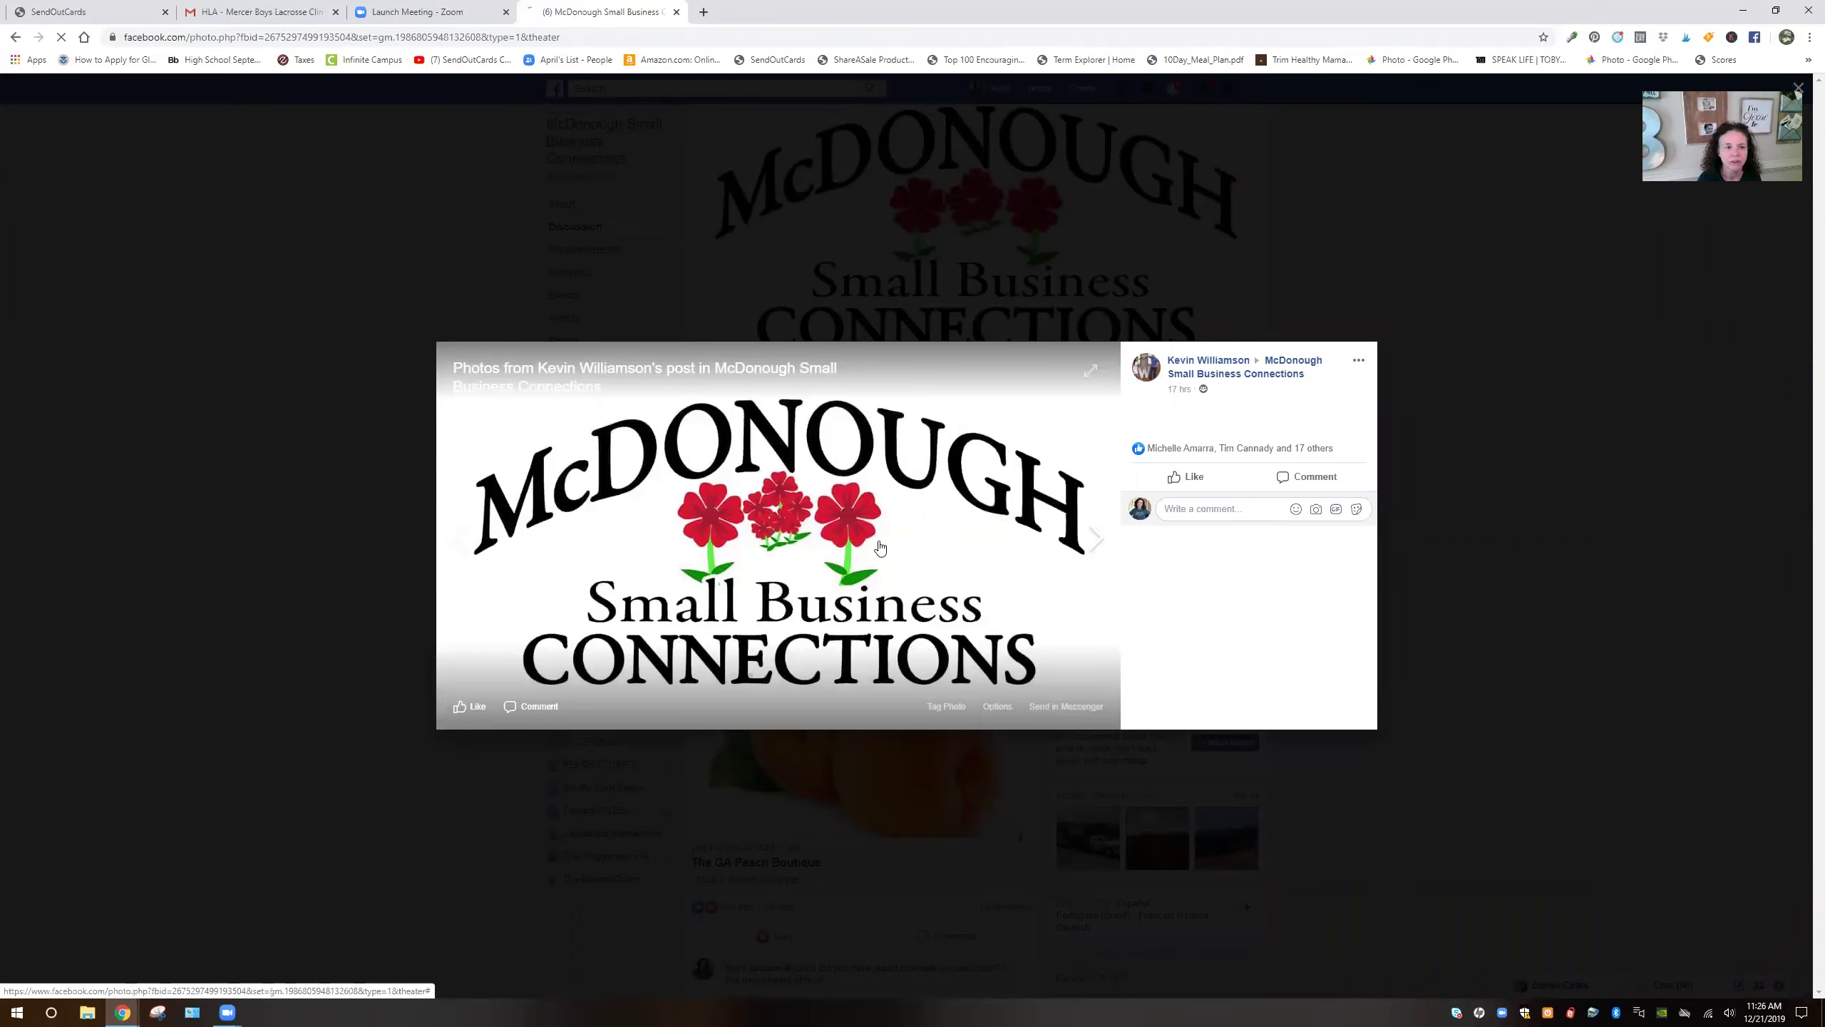
pyautogui.click(104, 16)
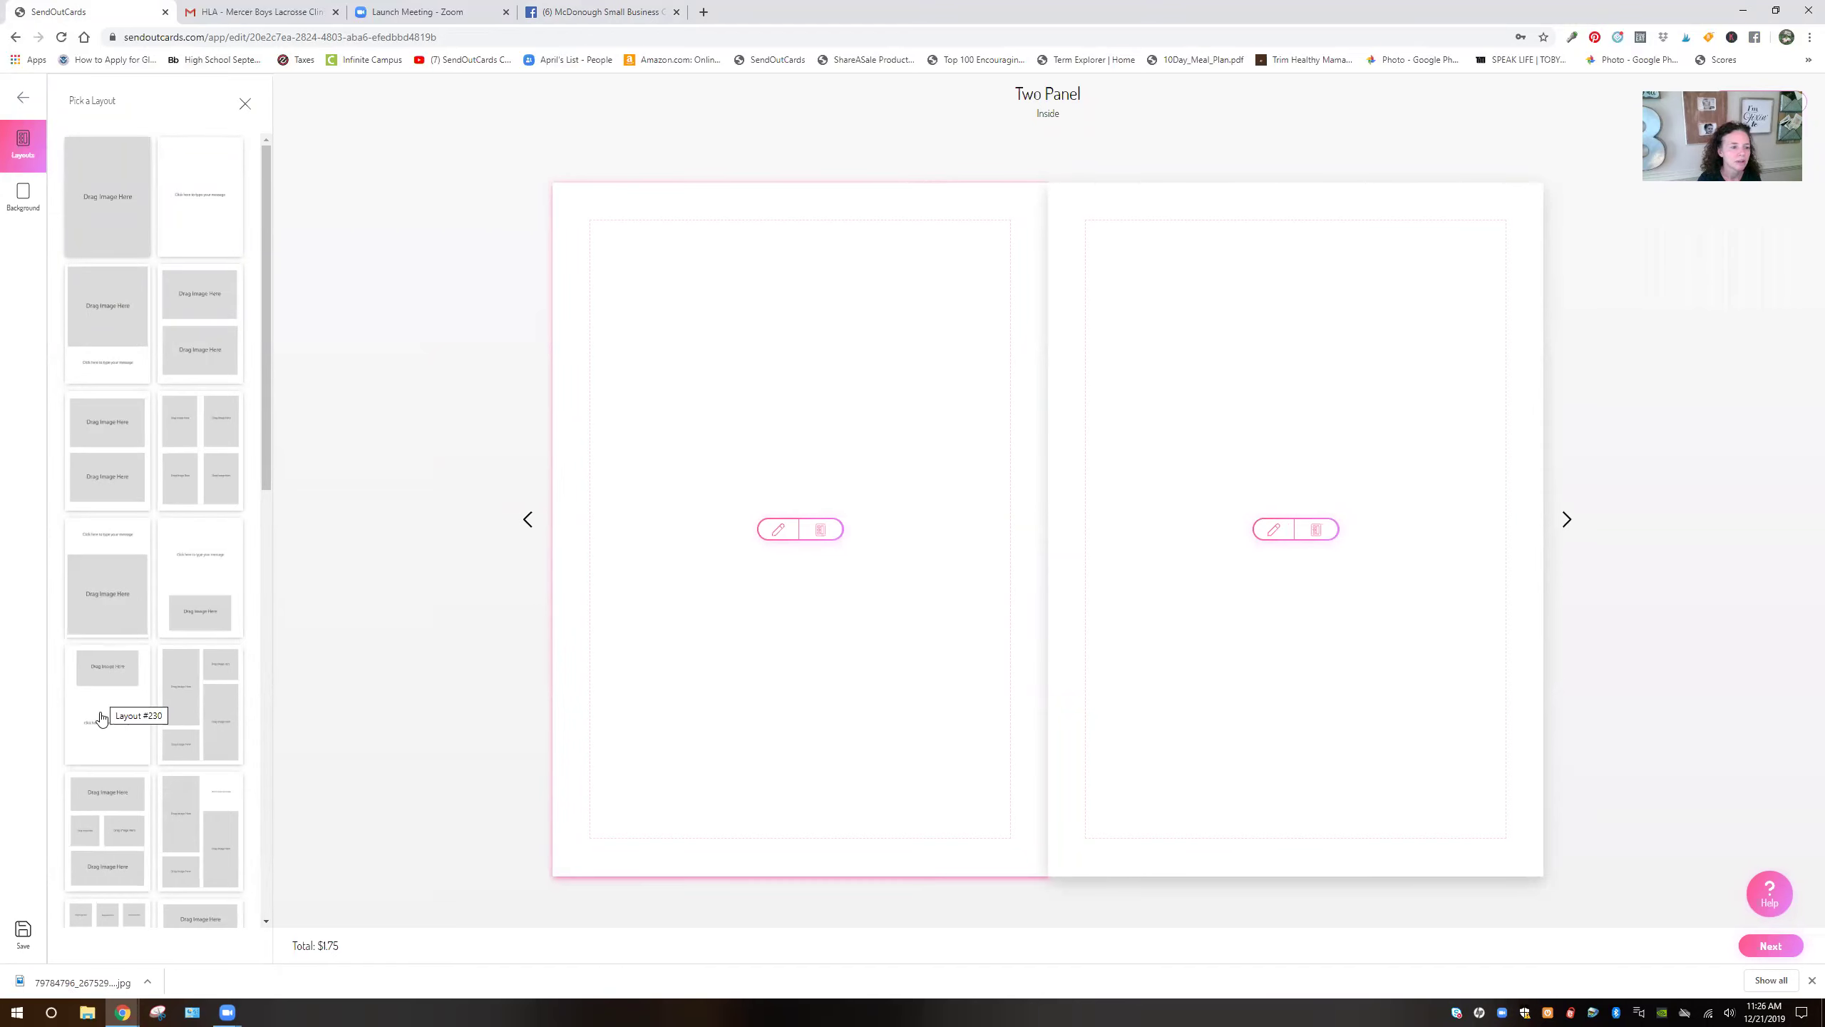
# Give the left inside panel a single full-panel image layout and open My Images
pyautogui.moveTo(101, 717); pyautogui.dragTo(748, 608)
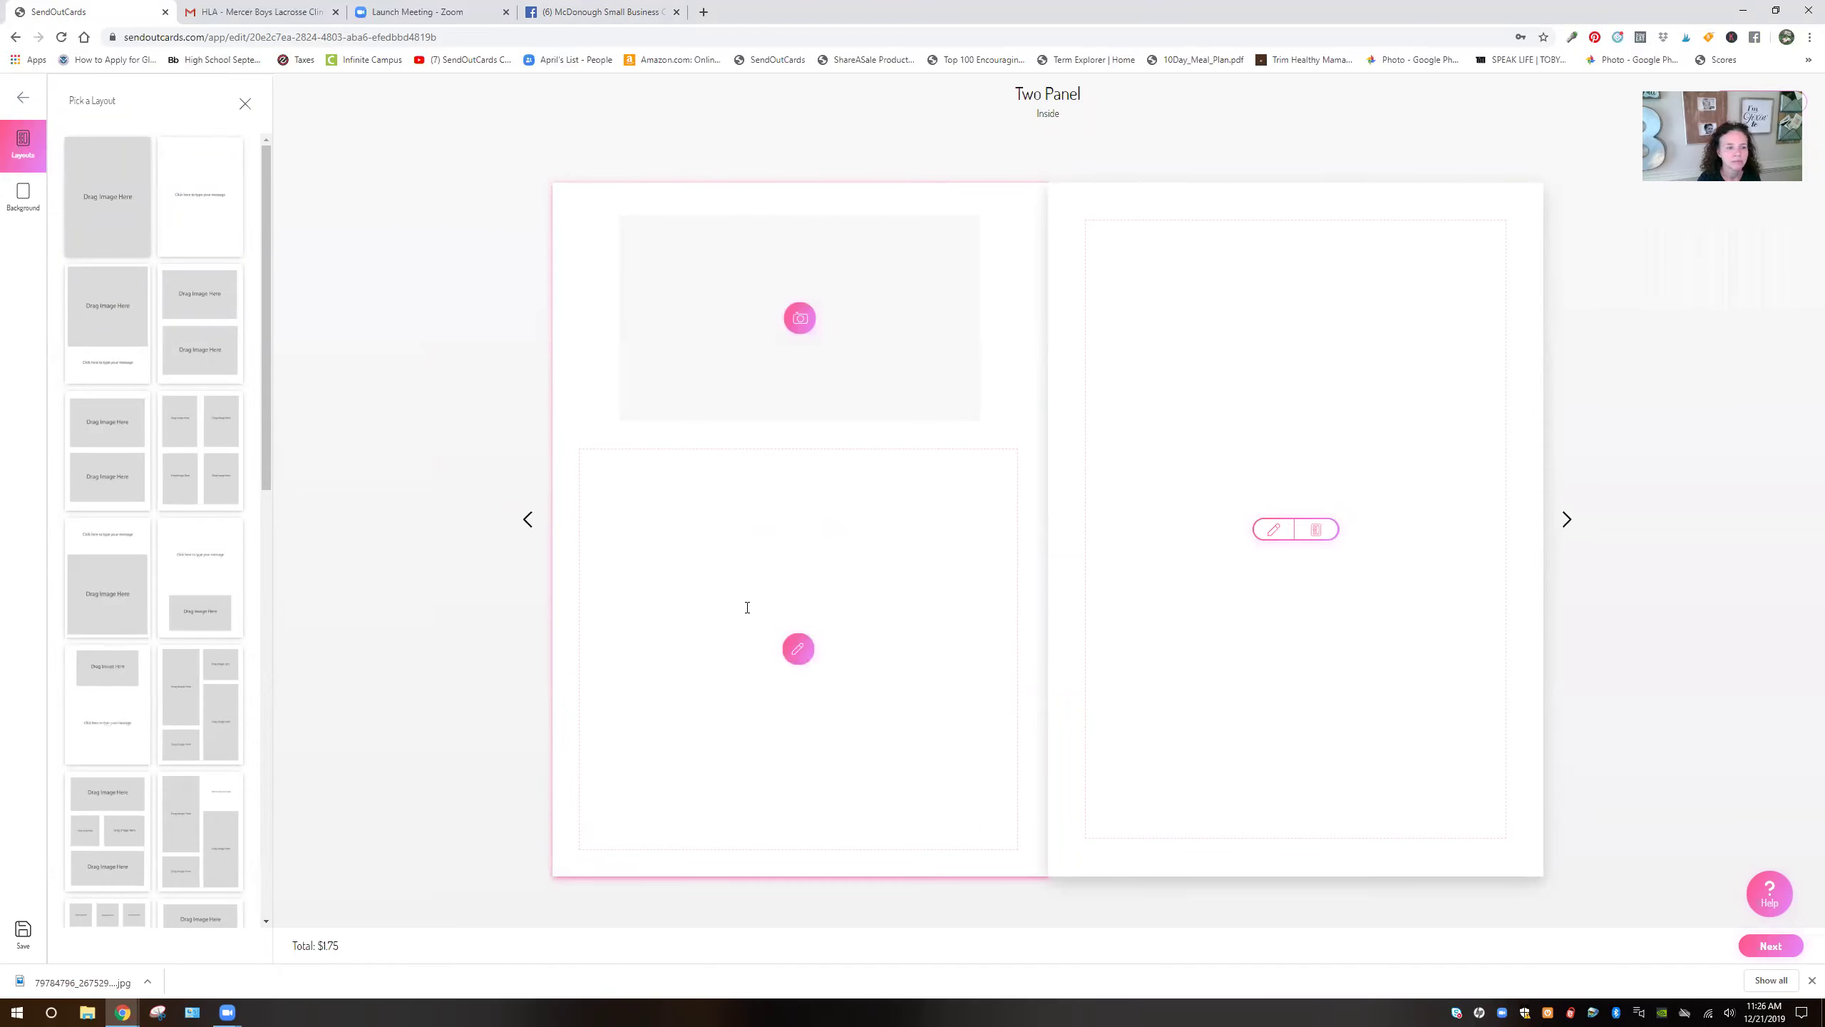
pyautogui.click(92, 473)
pyautogui.click(90, 208)
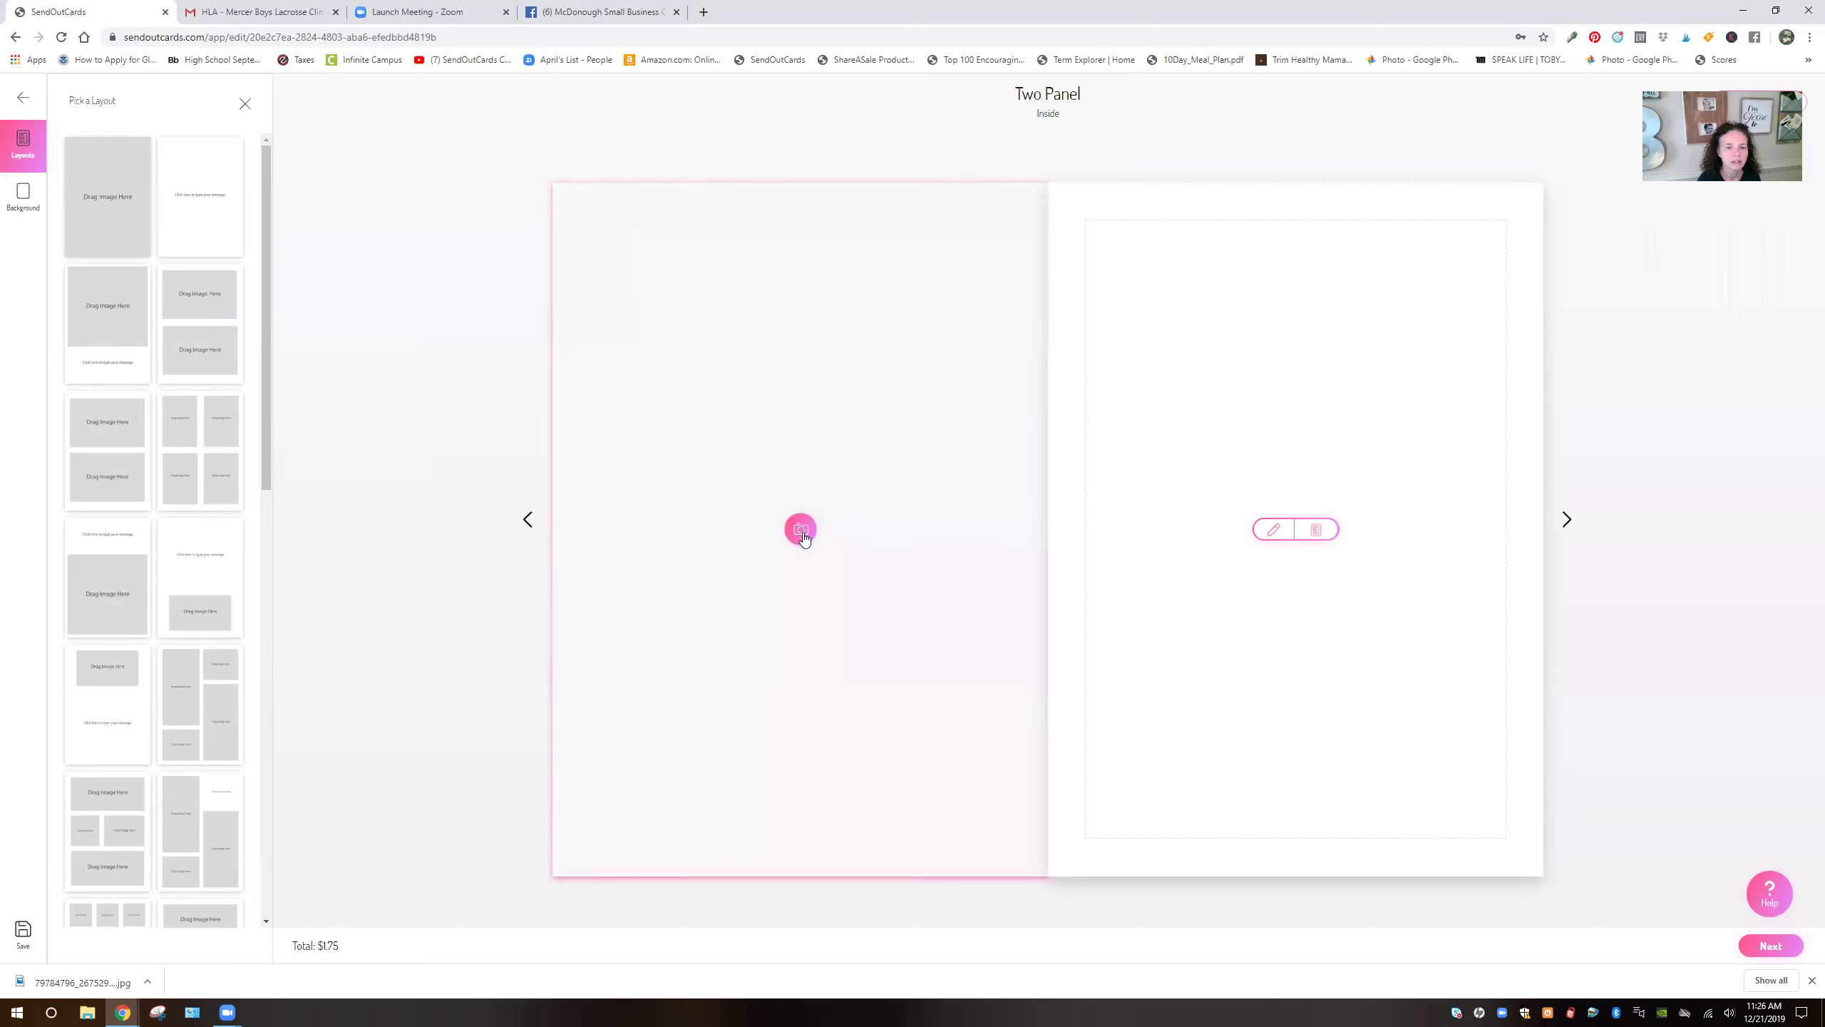
pyautogui.click(800, 528)
# Upload the McDonough logo to the left panel, zoom it out three steps, and open Background
pyautogui.click(120, 953)
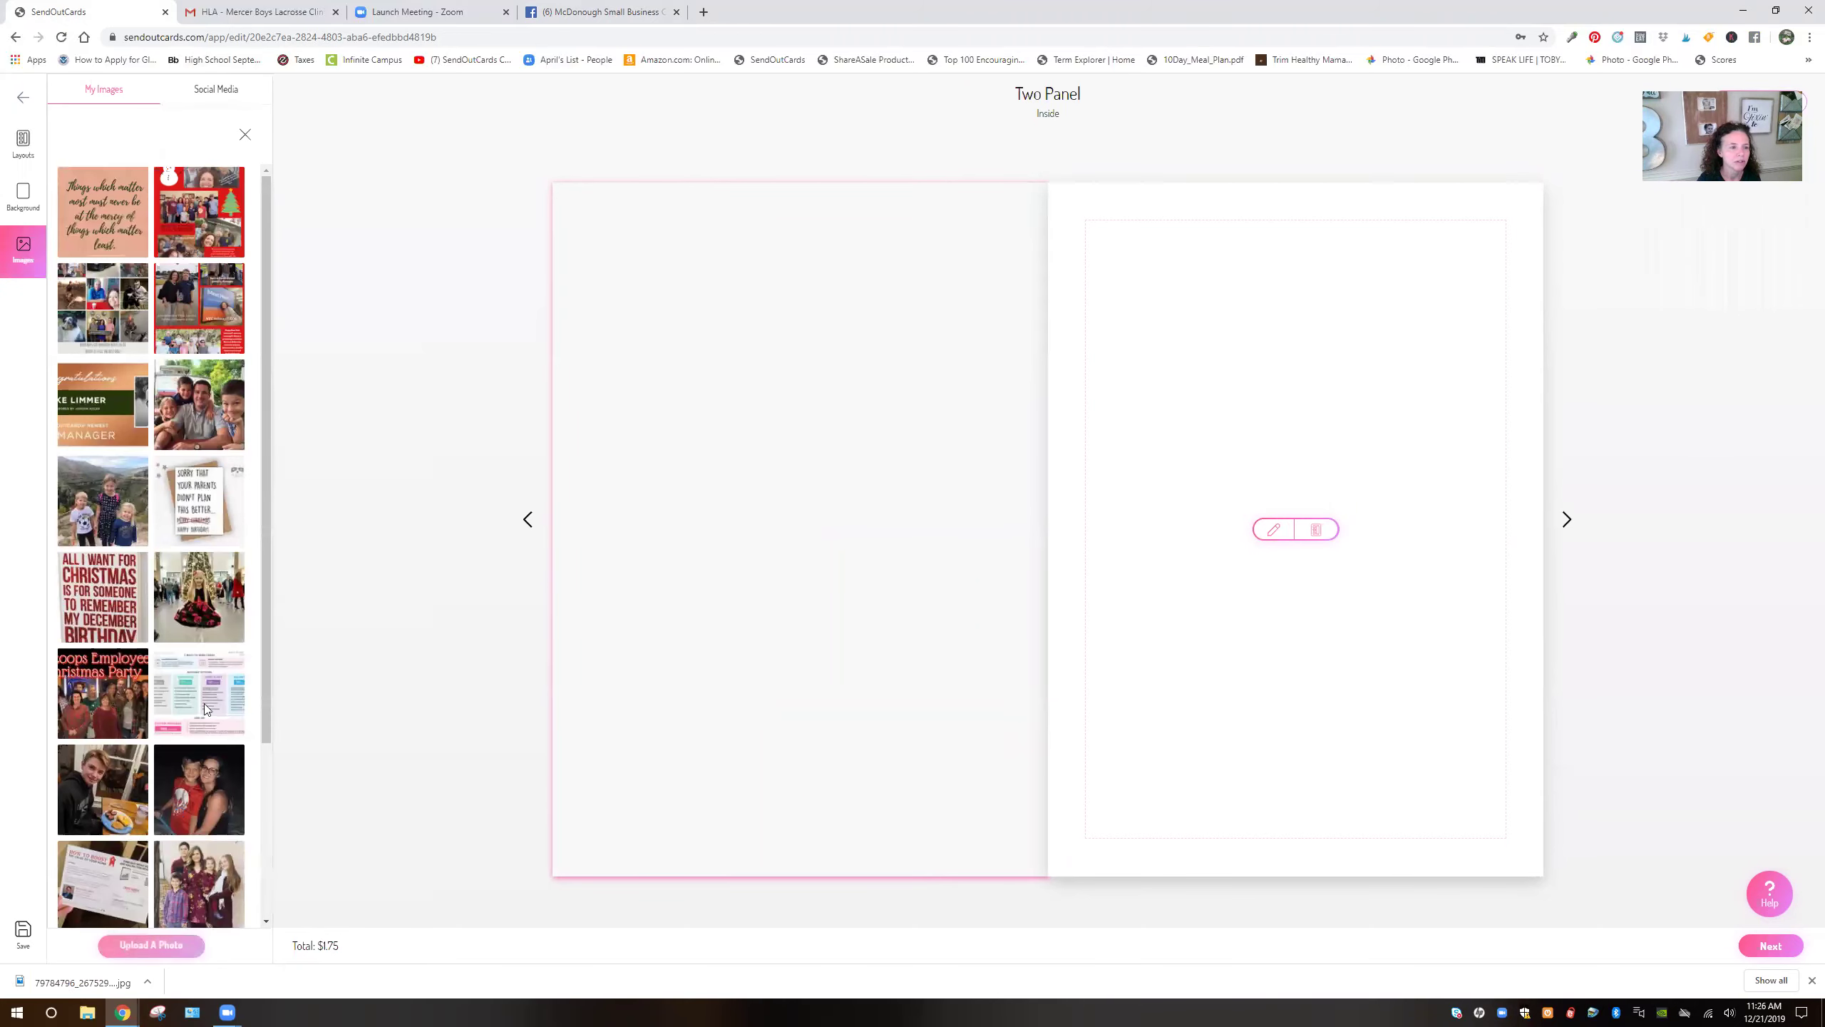
pyautogui.click(166, 130)
pyautogui.click(351, 338)
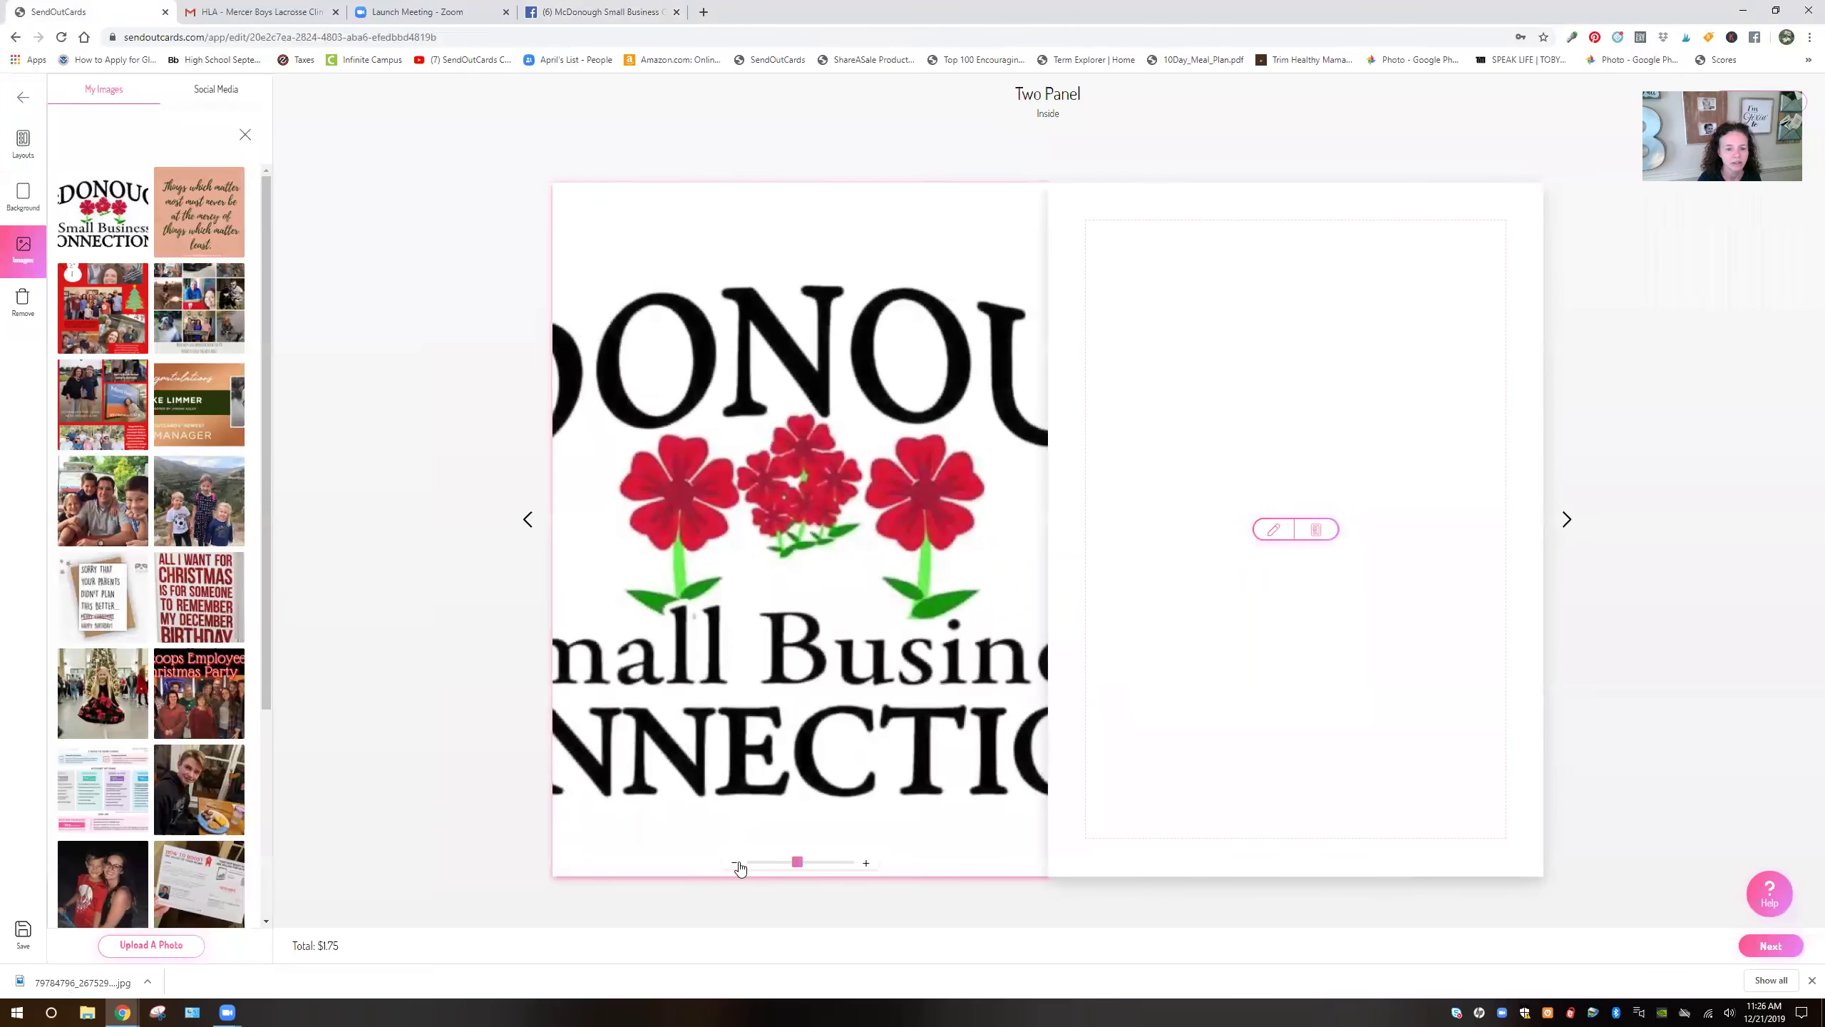
pyautogui.click(734, 863)
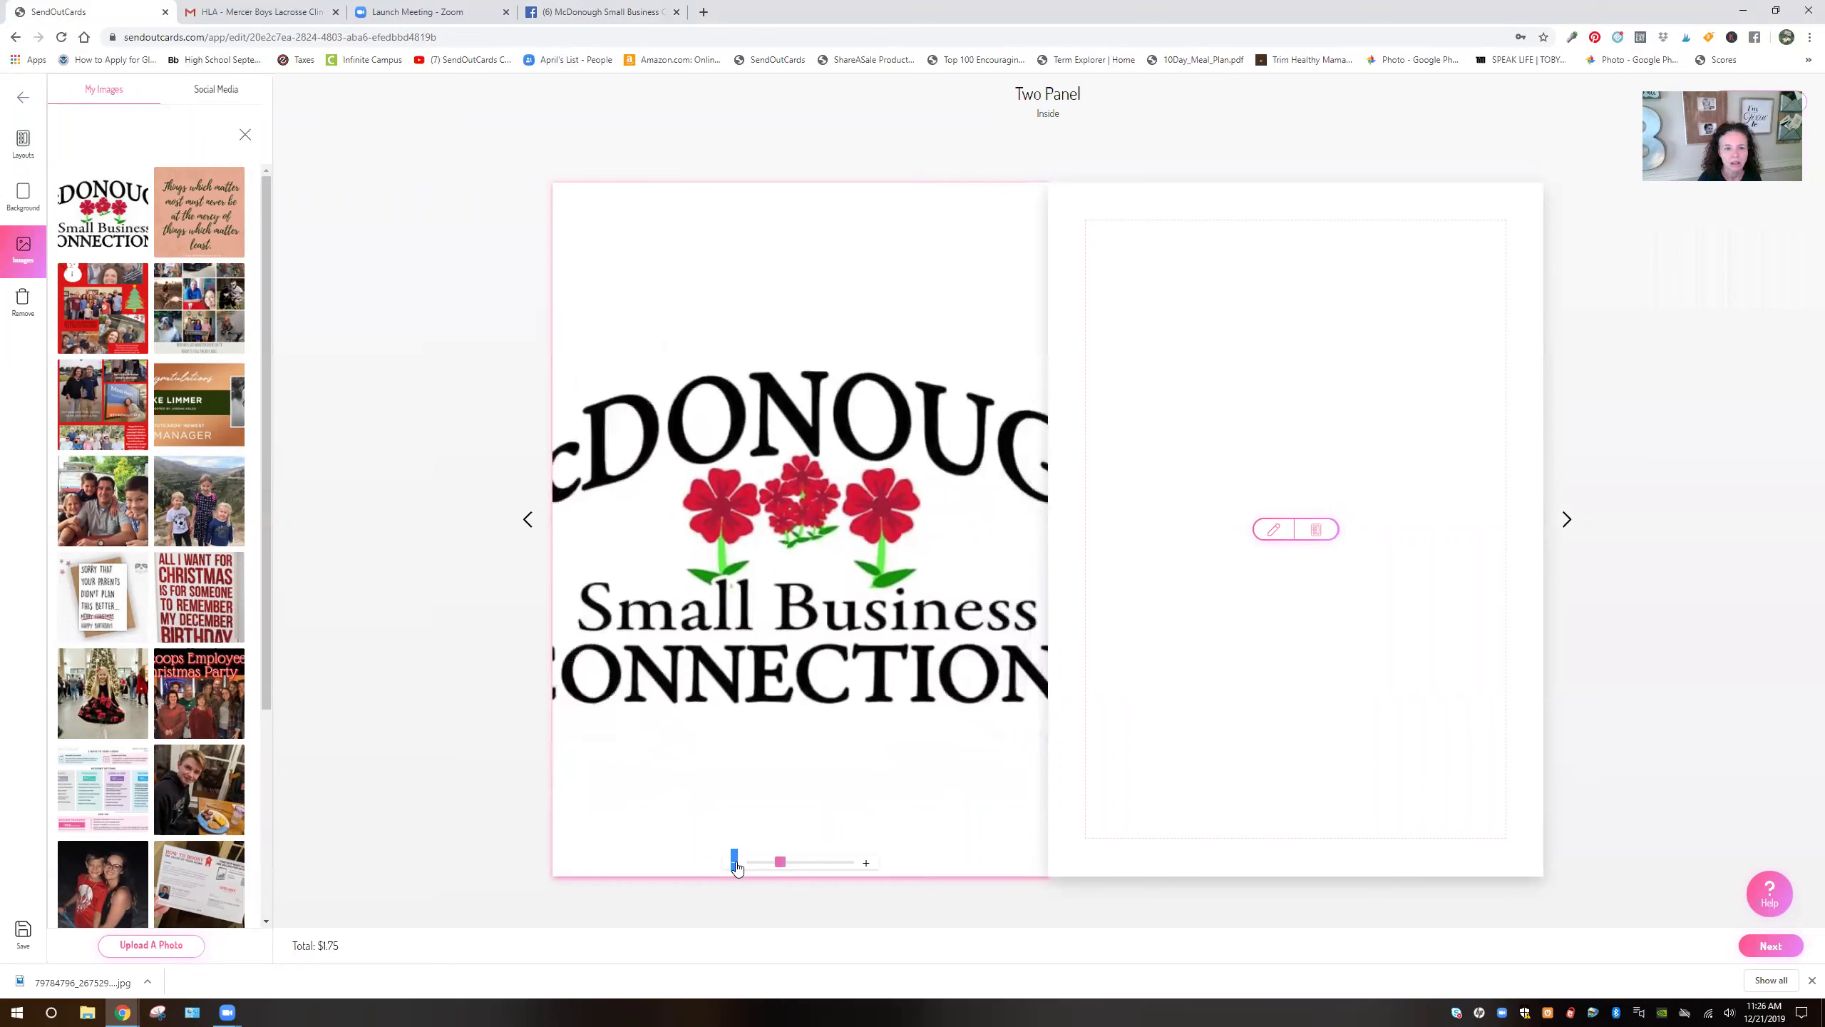
pyautogui.click(734, 863)
pyautogui.click(735, 862)
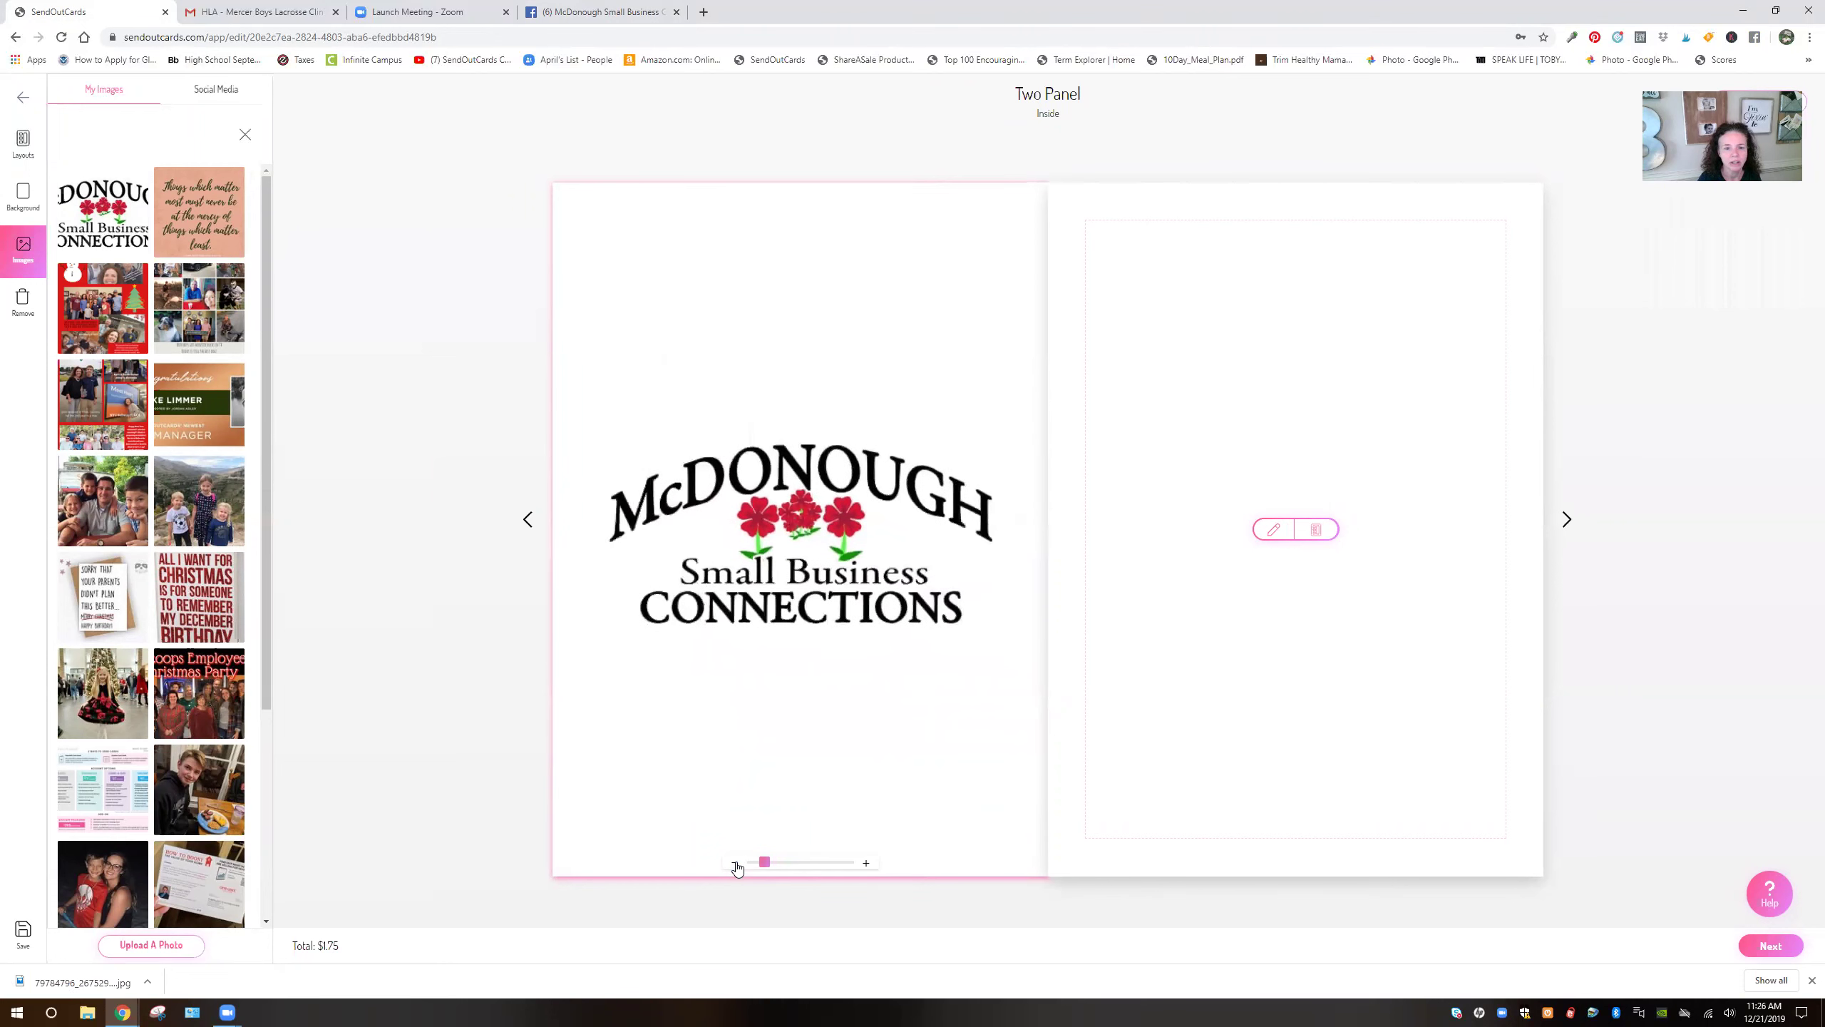
pyautogui.click(22, 194)
# Make the left panel black and style right-panel text as larger red Easterbuns
pyautogui.click(116, 234)
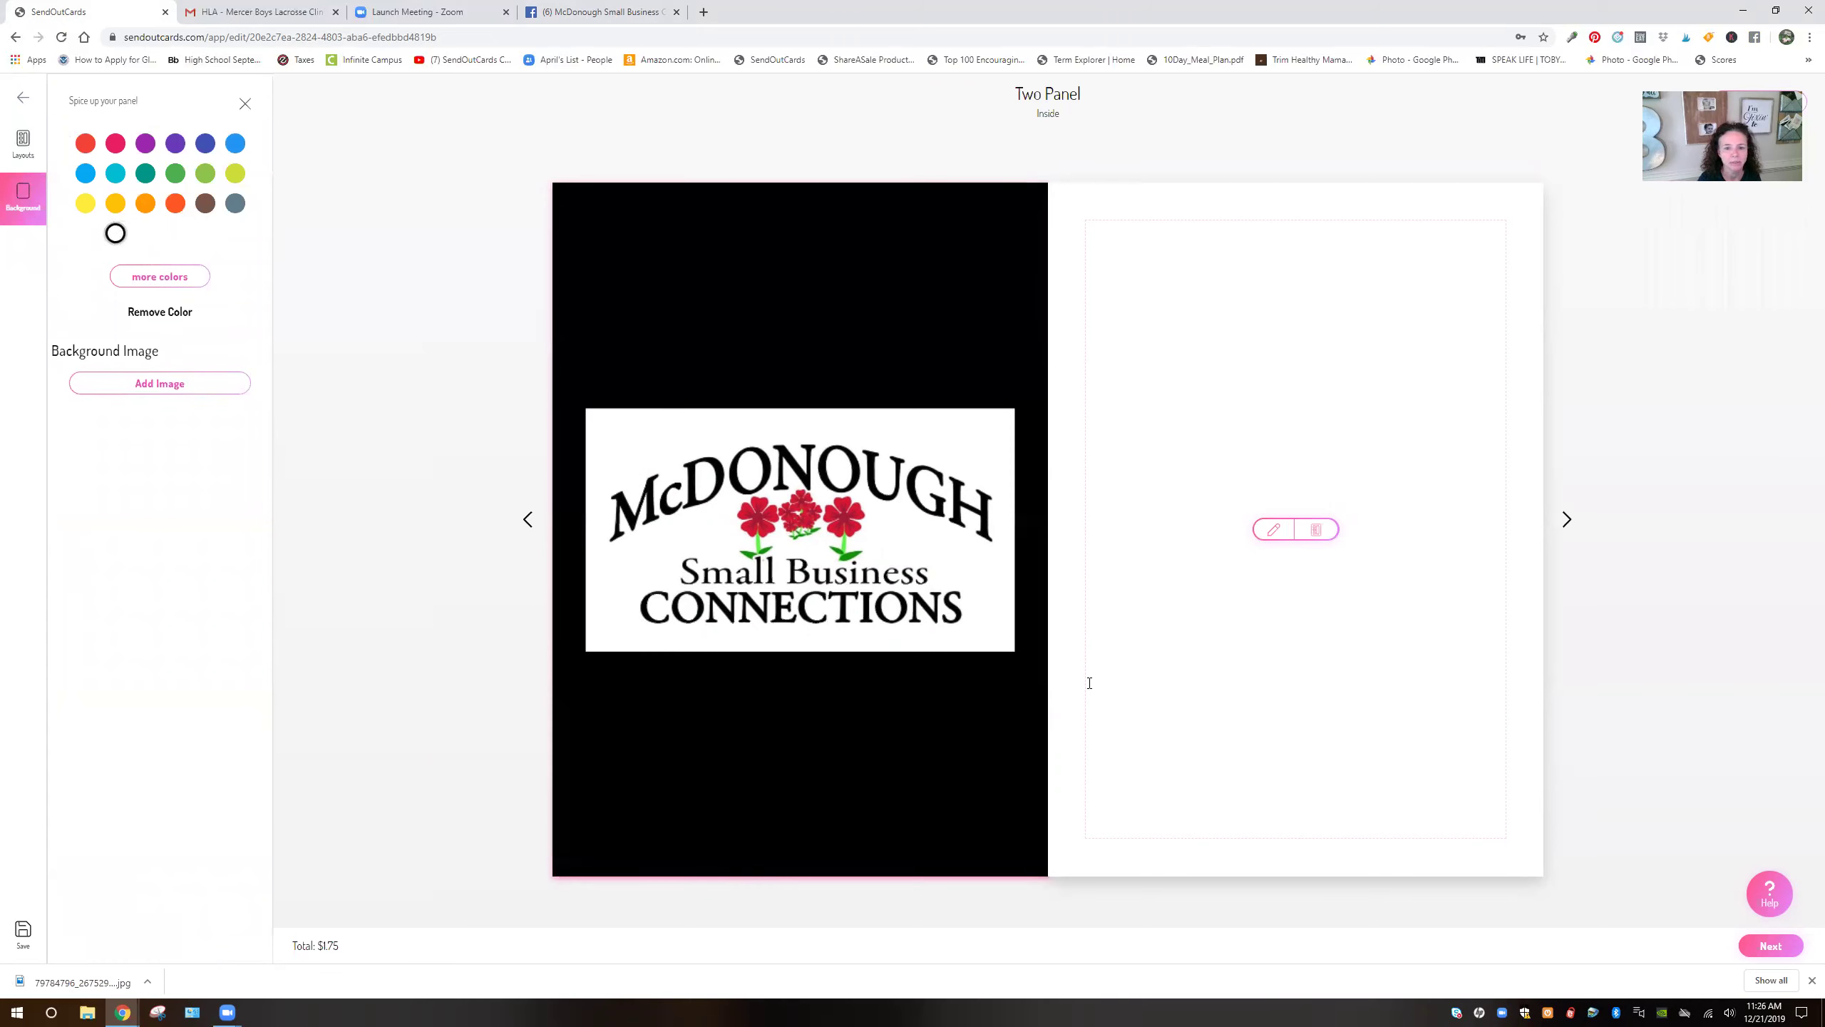
pyautogui.click(1273, 529)
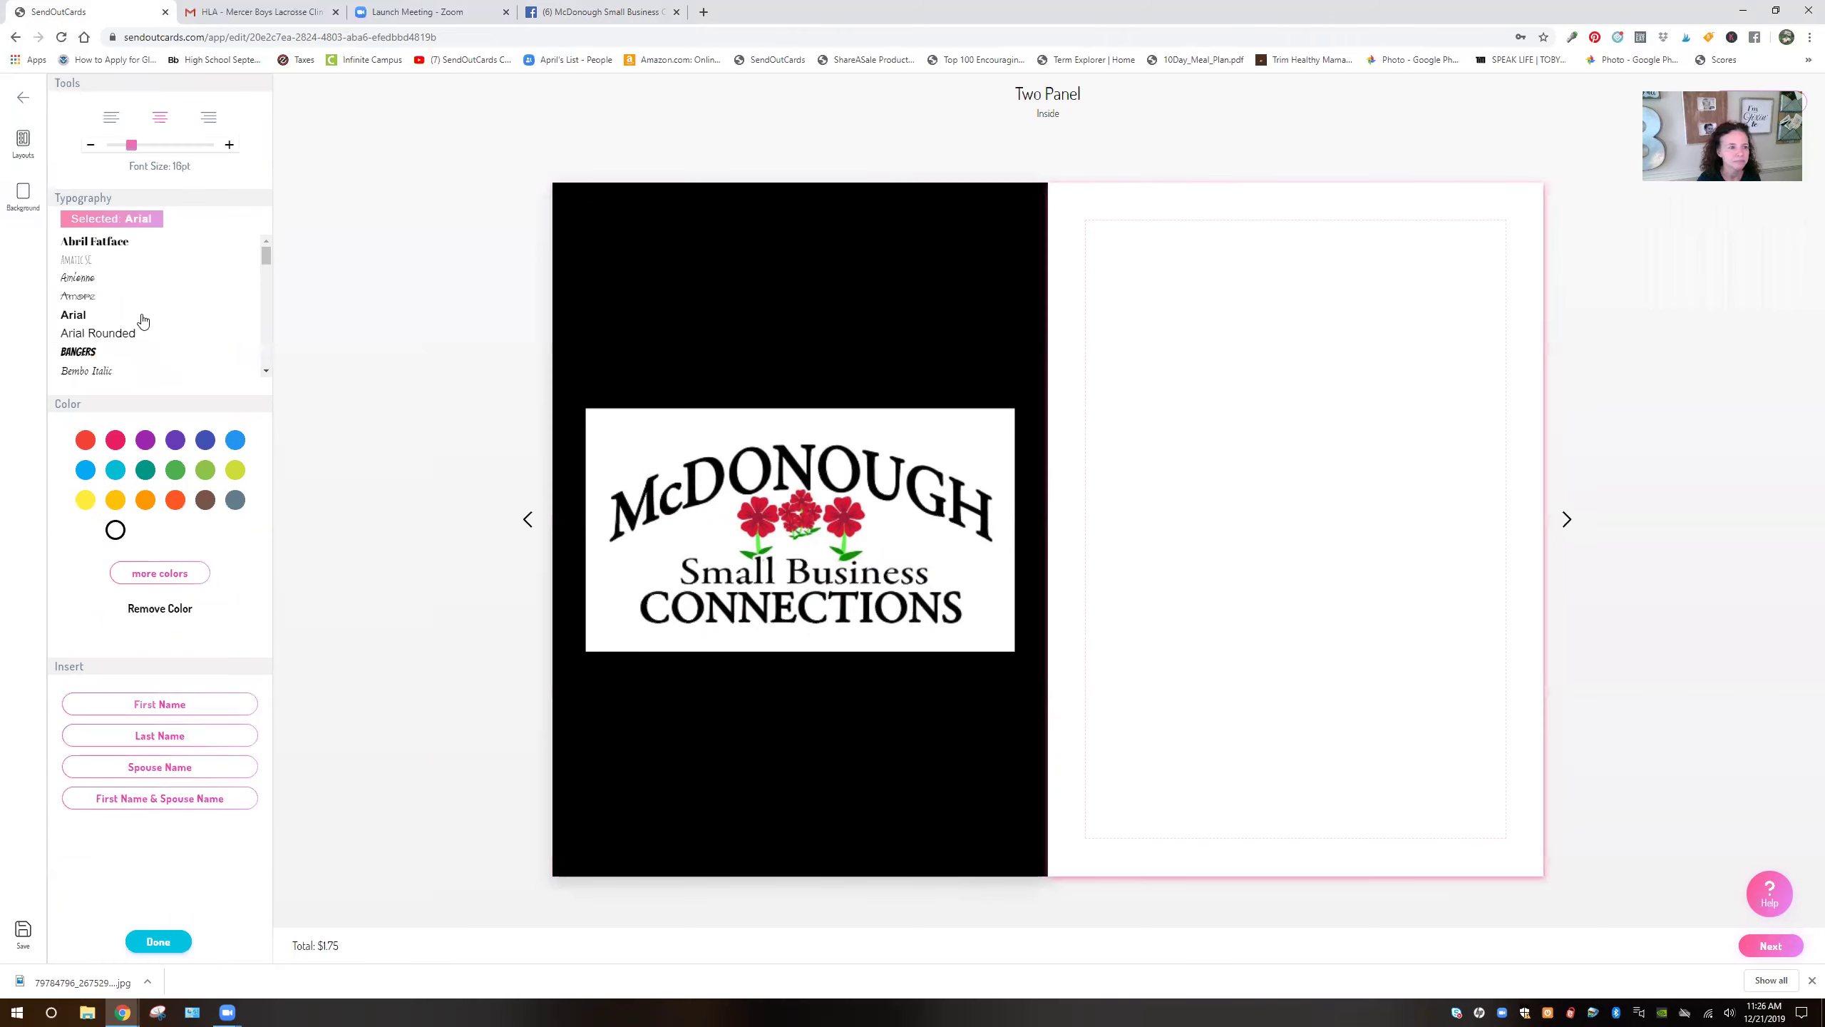
pyautogui.scroll(-3, 127, 306)
pyautogui.click(87, 254)
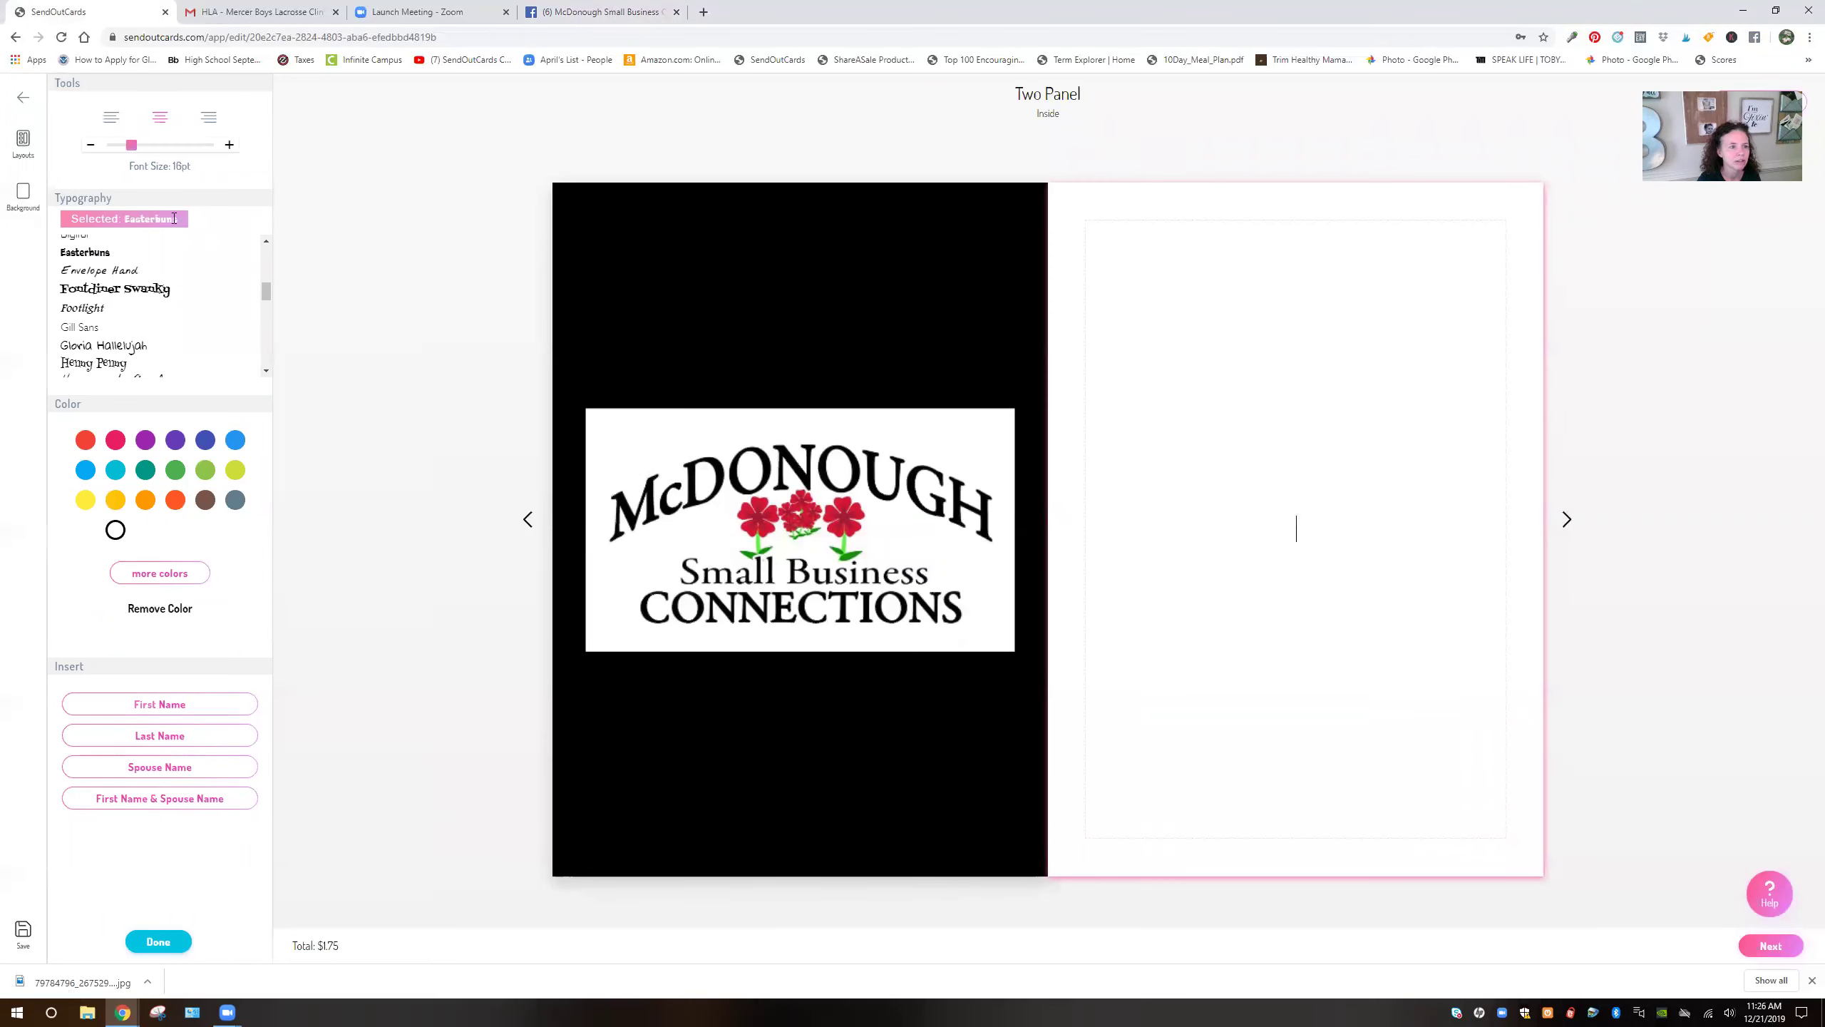
pyautogui.click(229, 146)
pyautogui.click(229, 145)
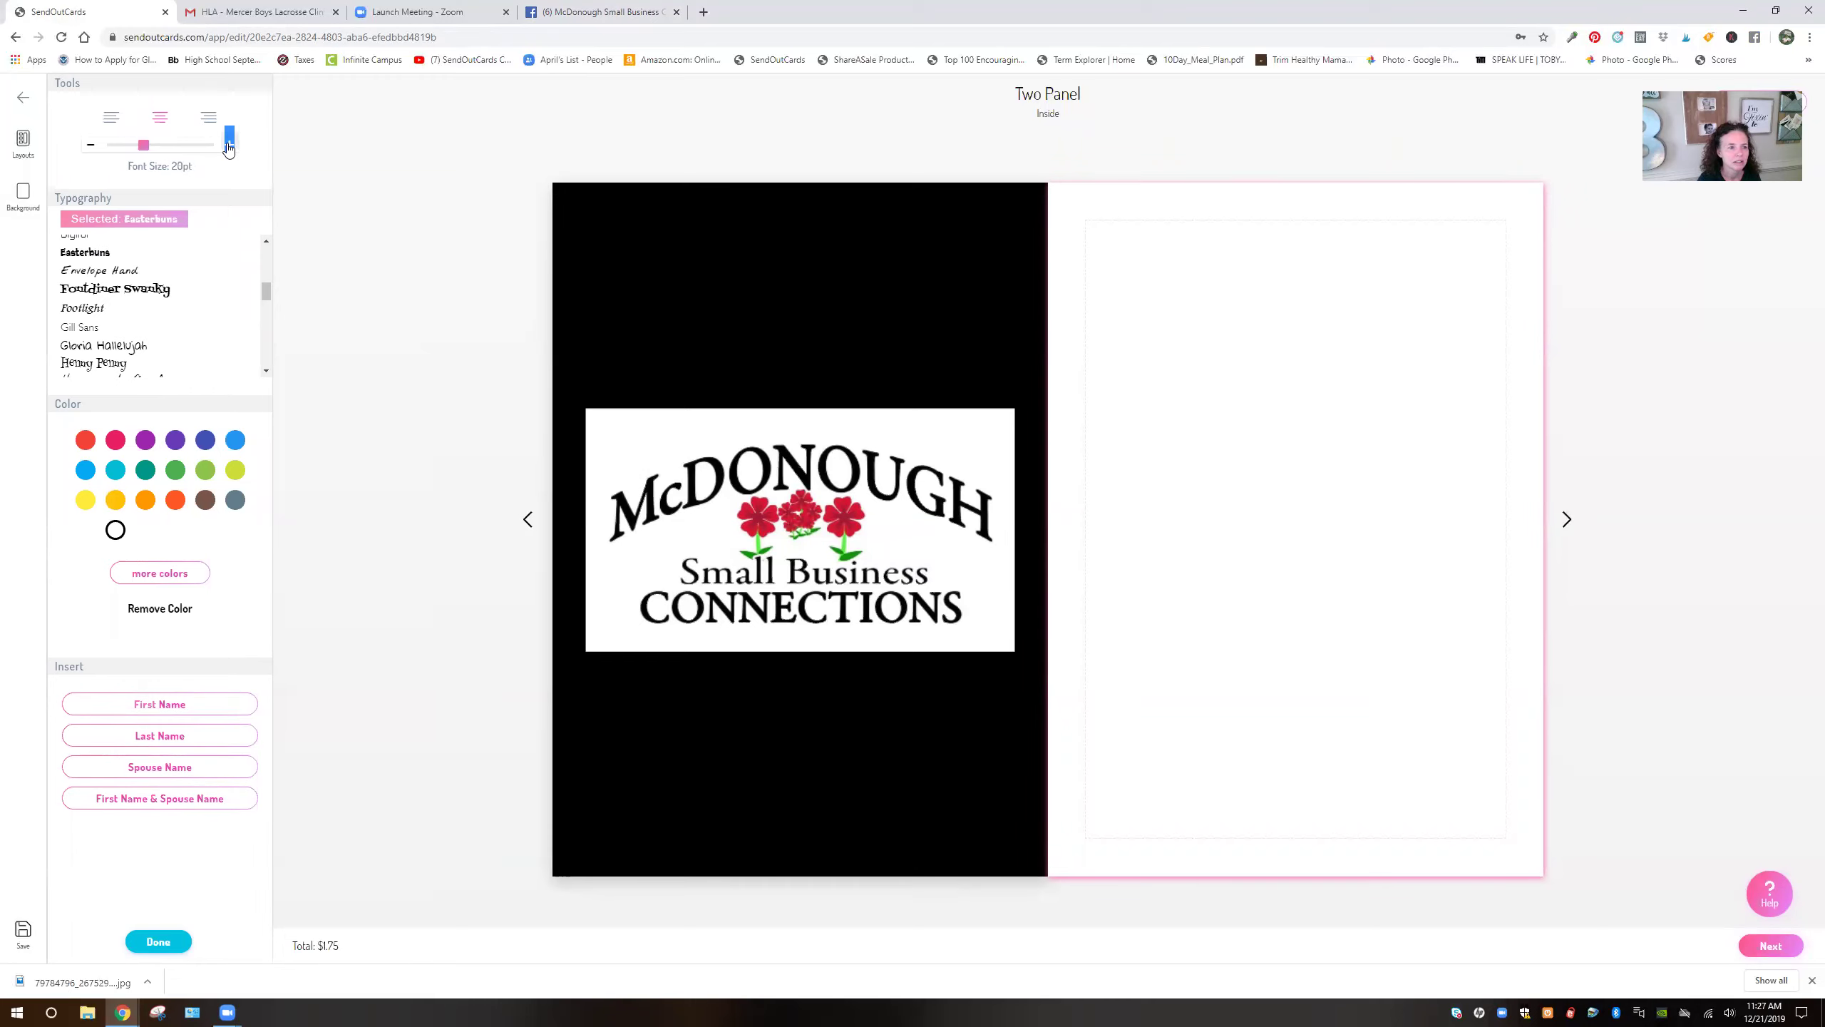
pyautogui.click(229, 145)
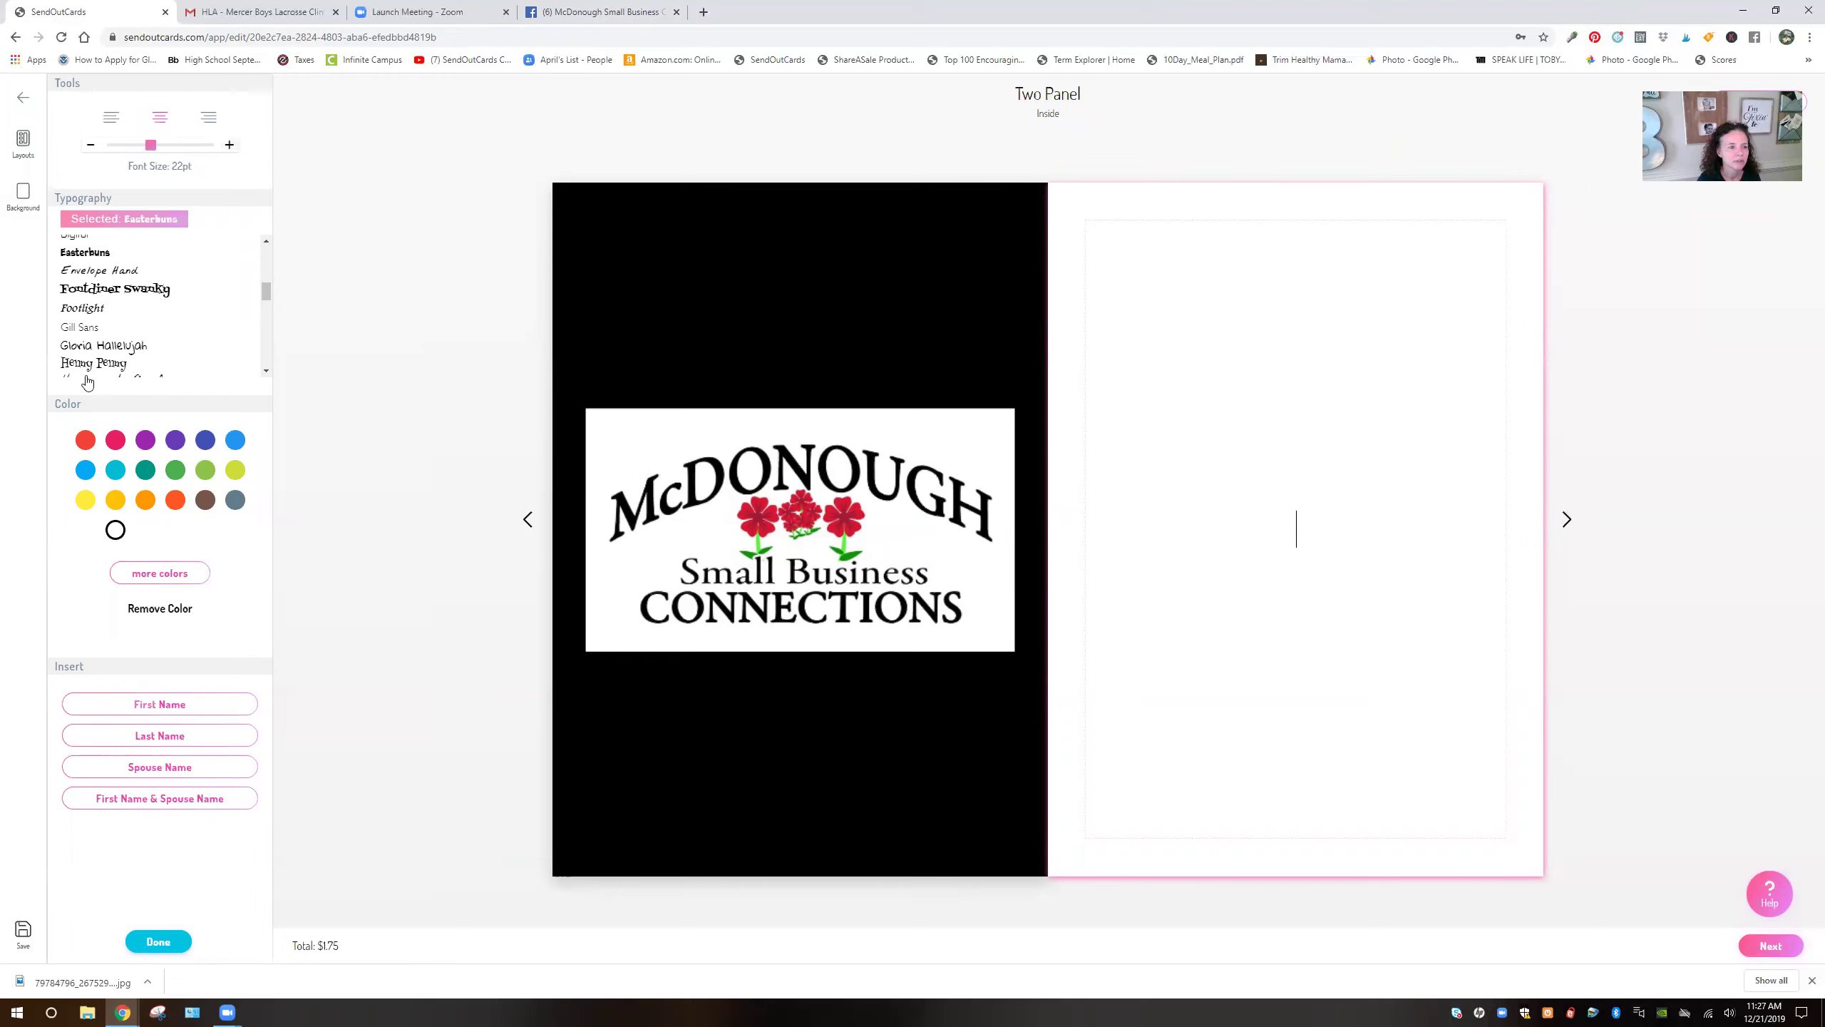
pyautogui.click(90, 448)
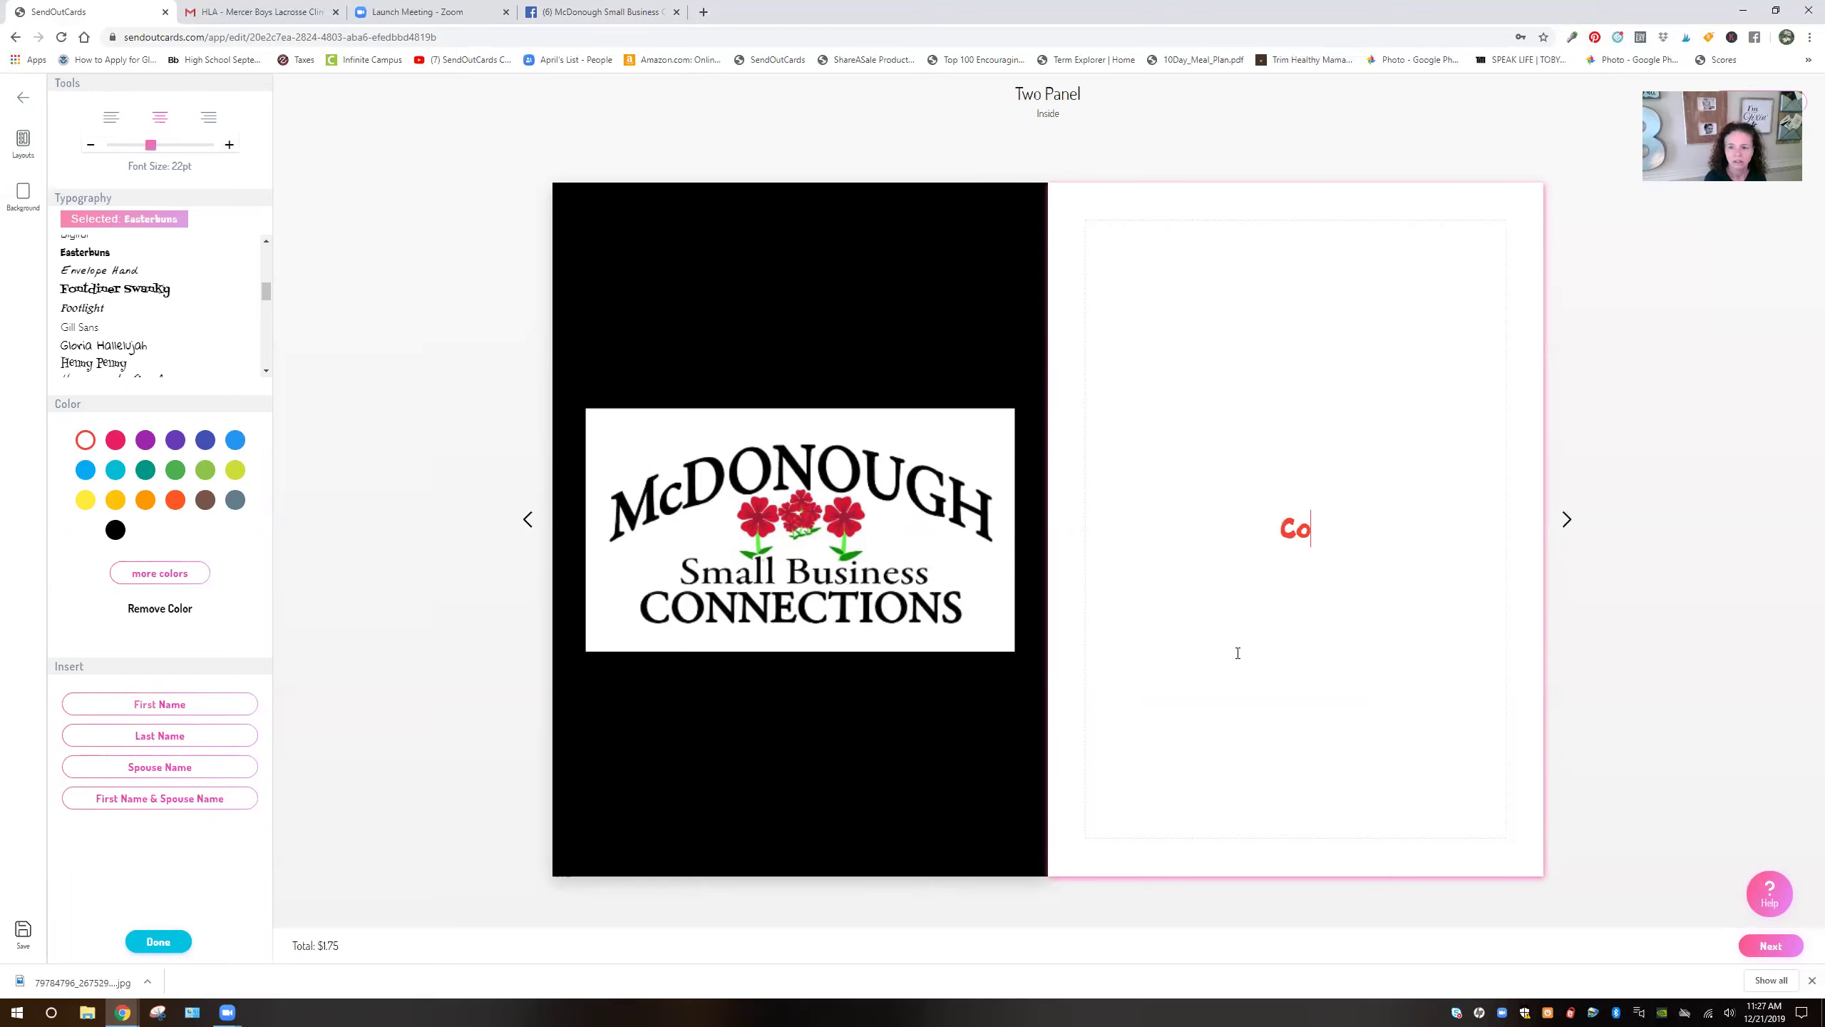
# Type 'Congratulations to the winner celebrating 500 members of the new McDonough Small Business Connections!!!'
pyautogui.write('ngratulations ')
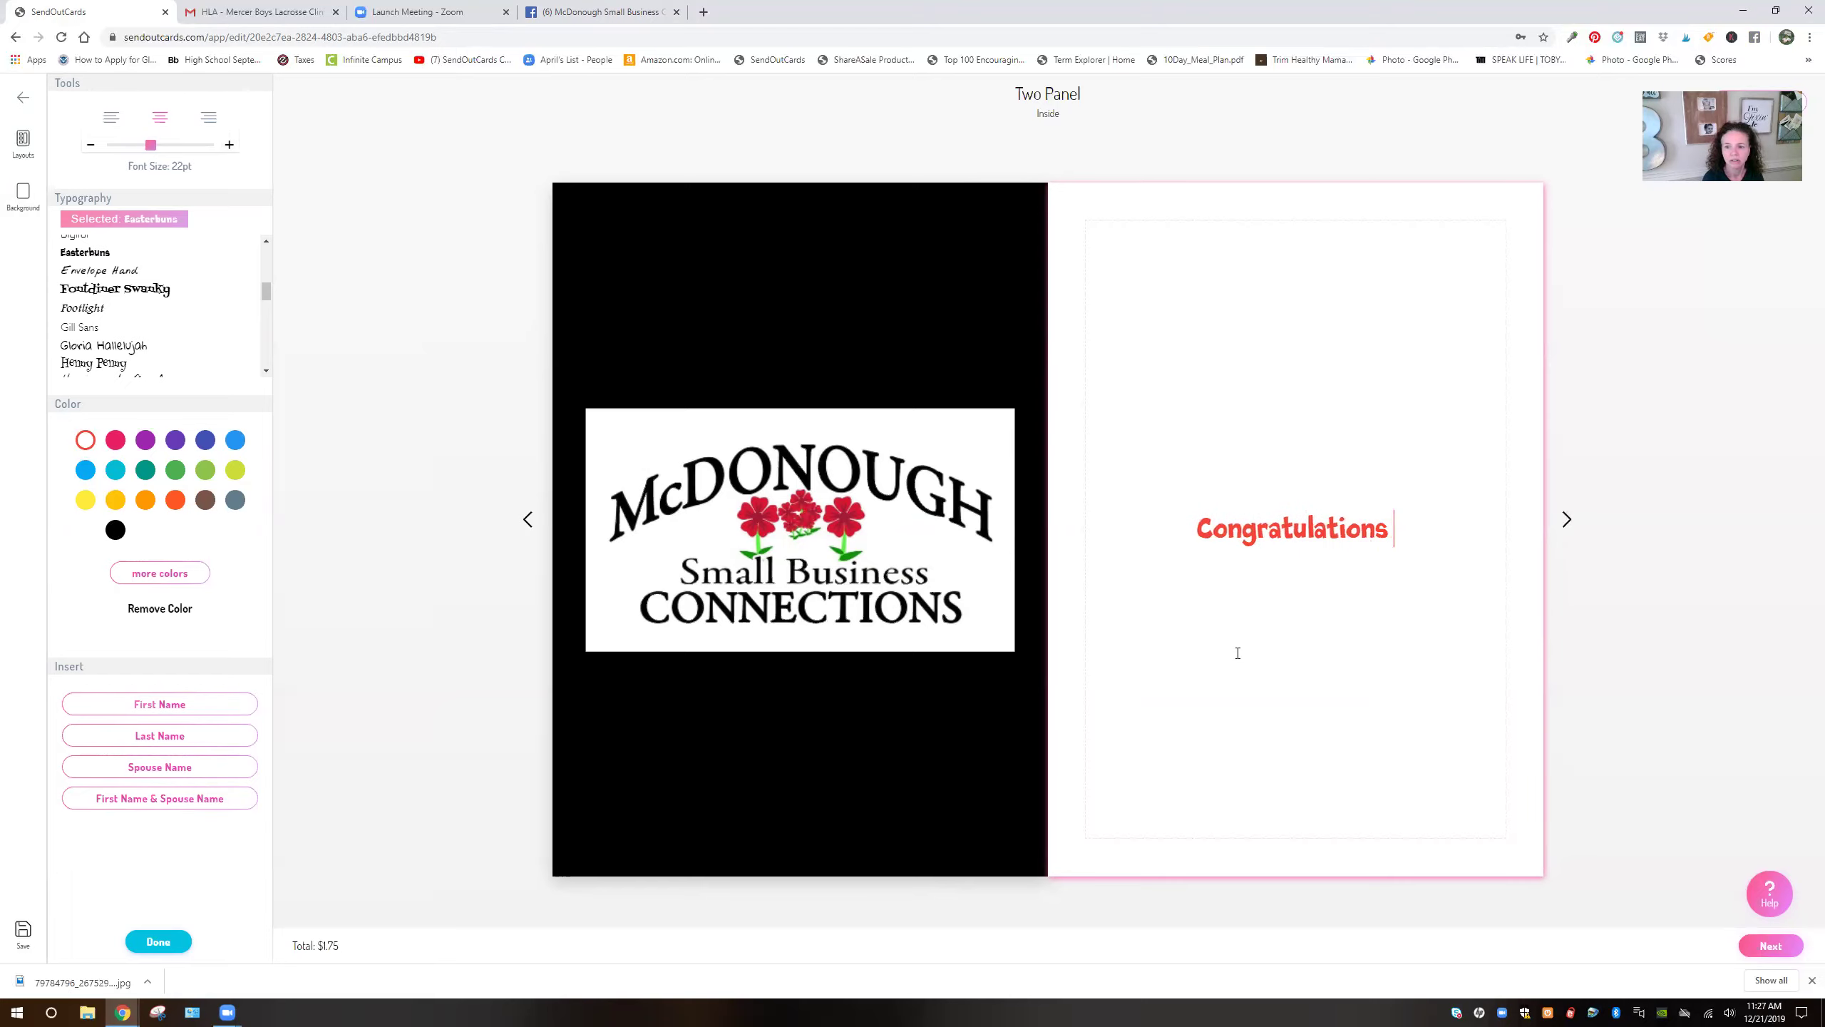
pyautogui.write('to the win')
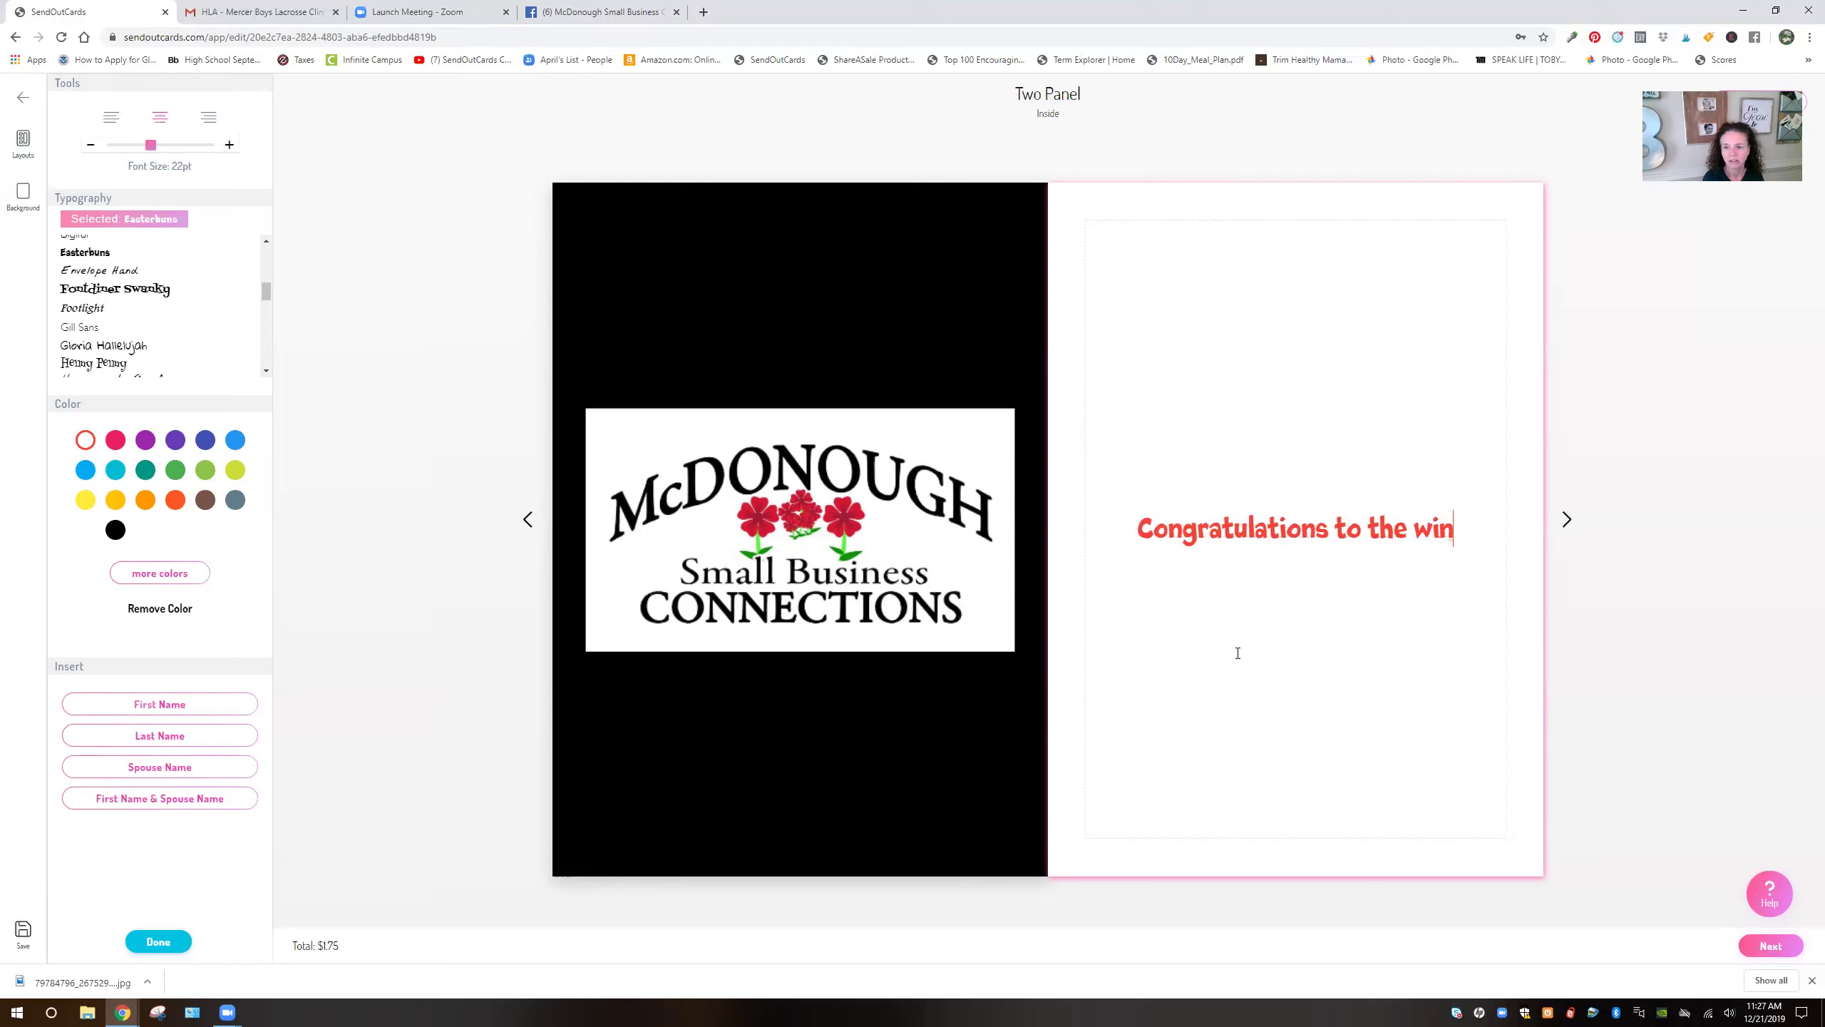
pyautogui.write('ner of')
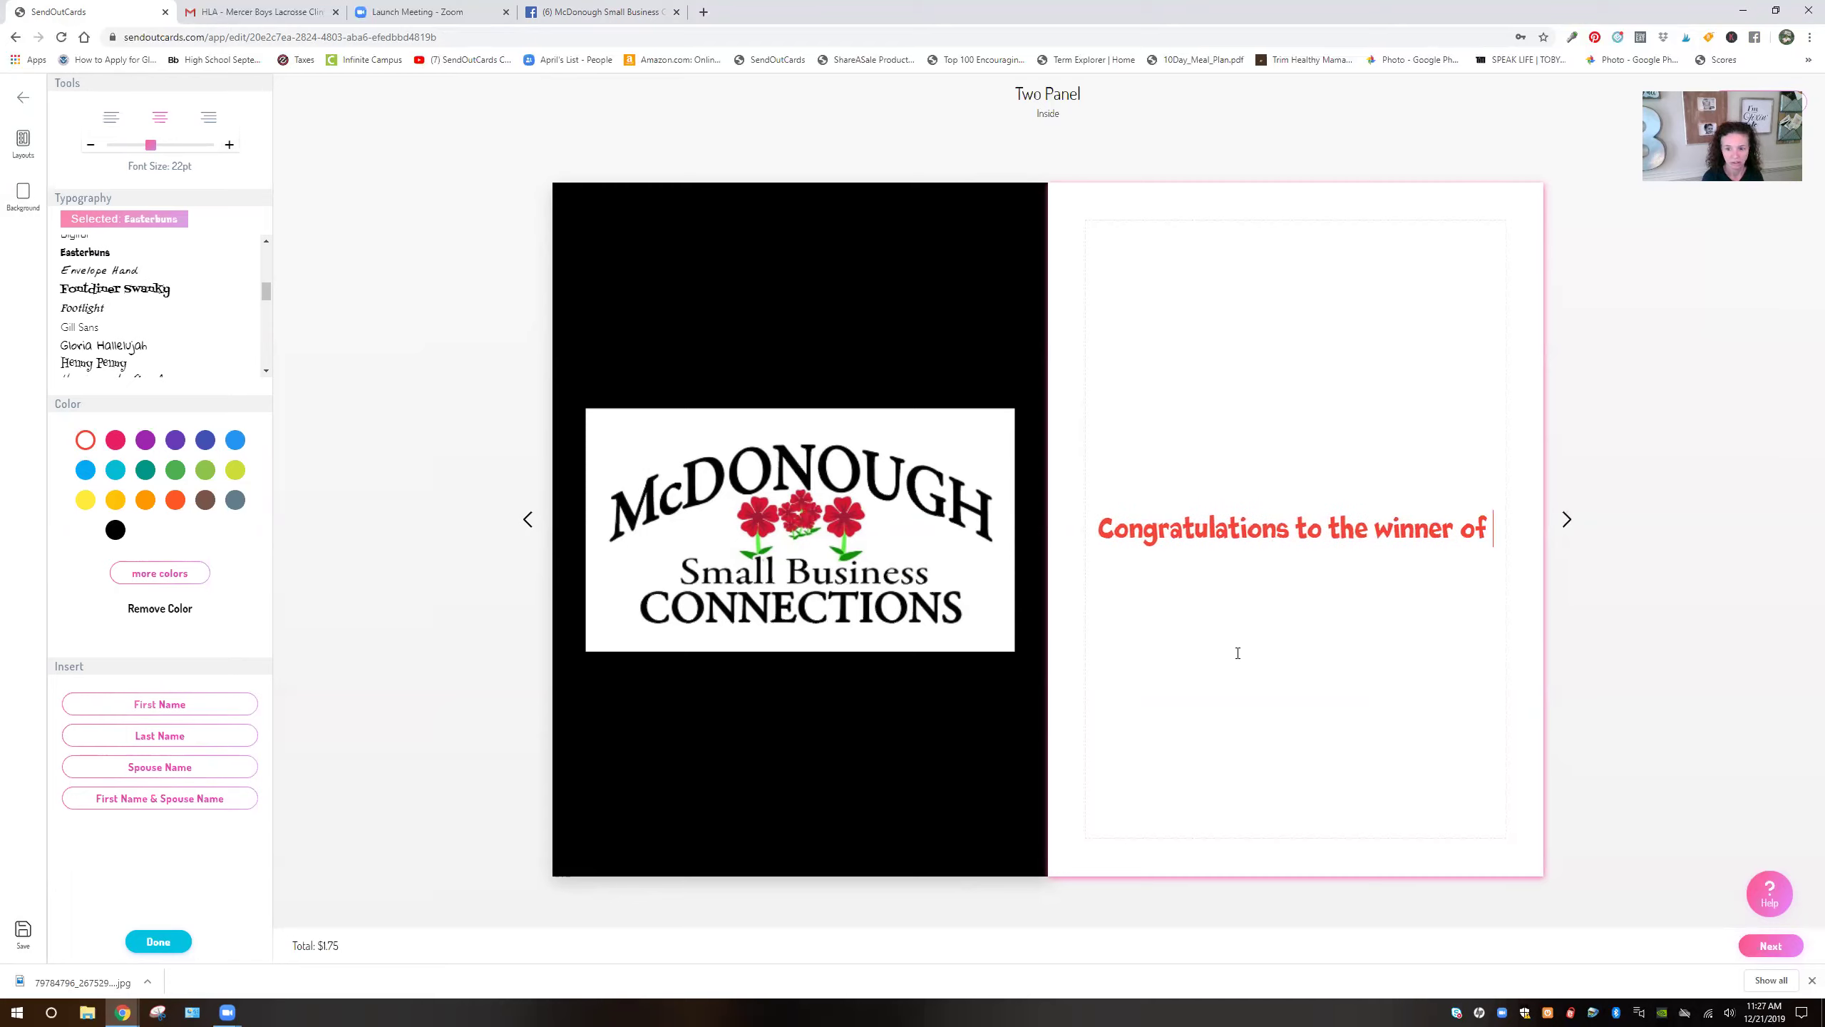
pyautogui.press('BackSpace')
pyautogui.press('BackSpace')
pyautogui.press('BackSpace')
pyautogui.write('ceel')
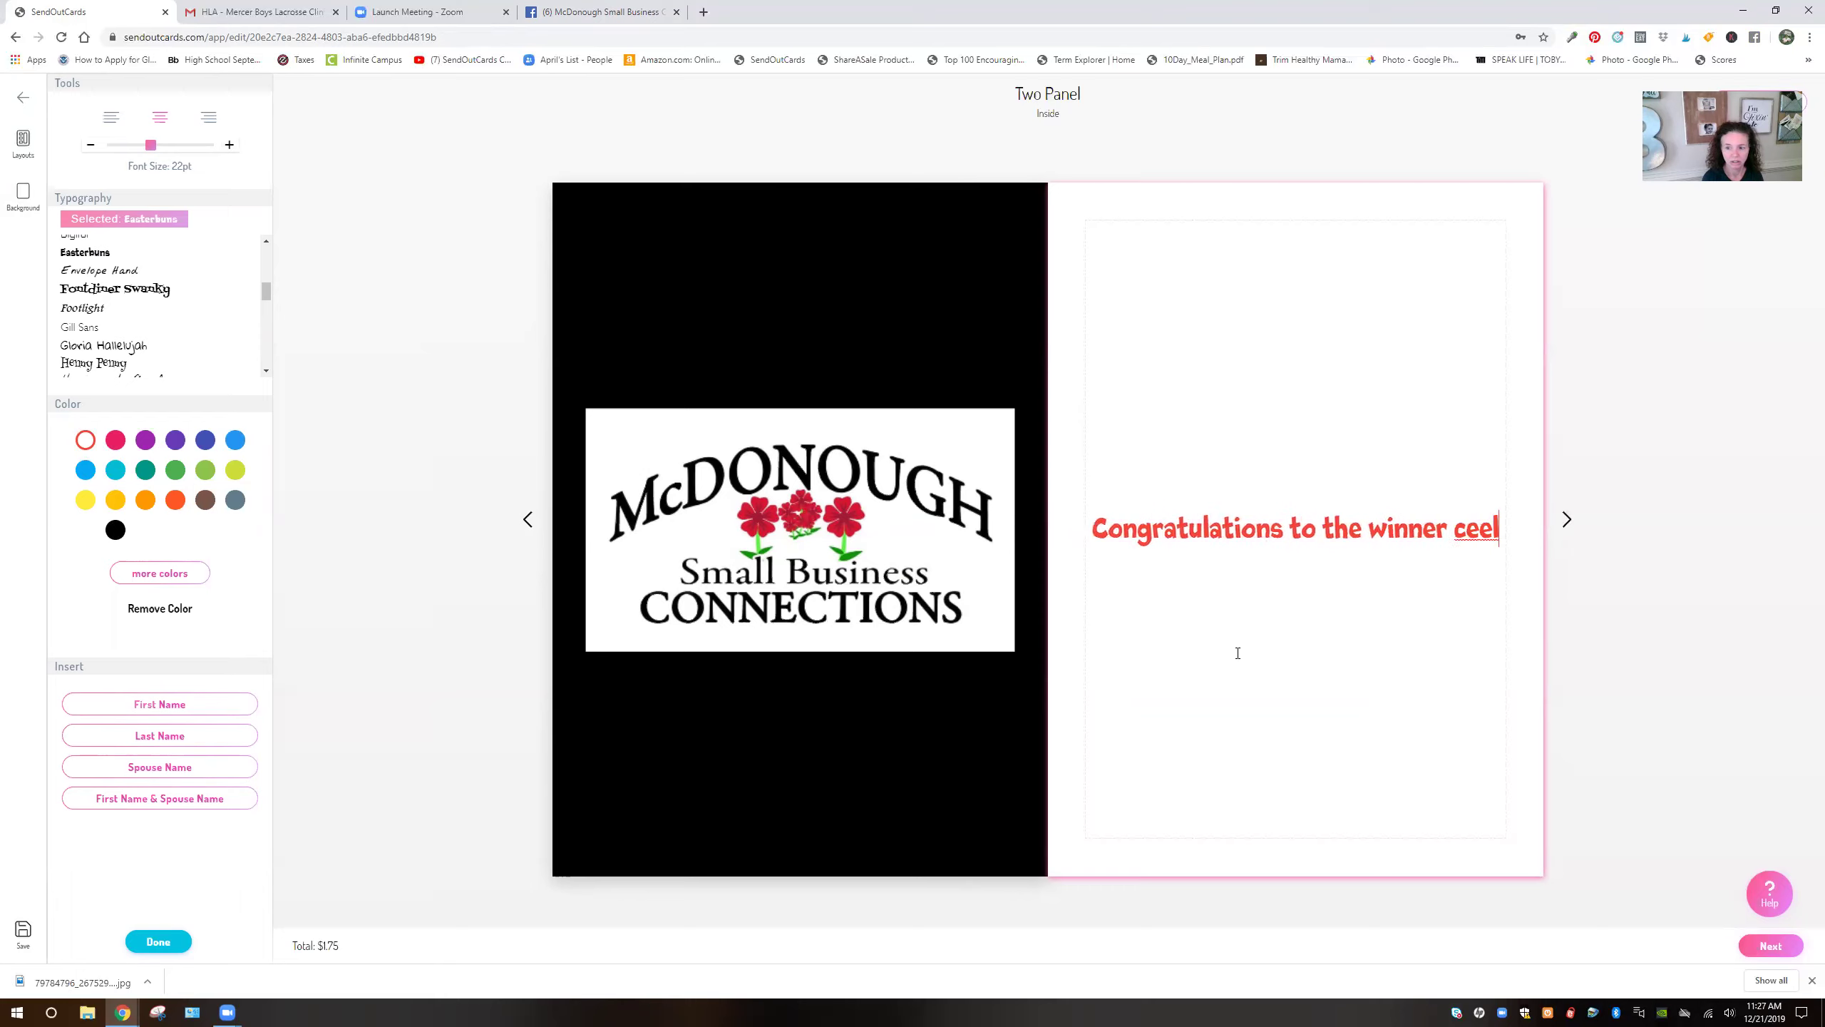
pyautogui.press('BackSpace')
pyautogui.press('BackSpace')
pyautogui.write('lebrating ')
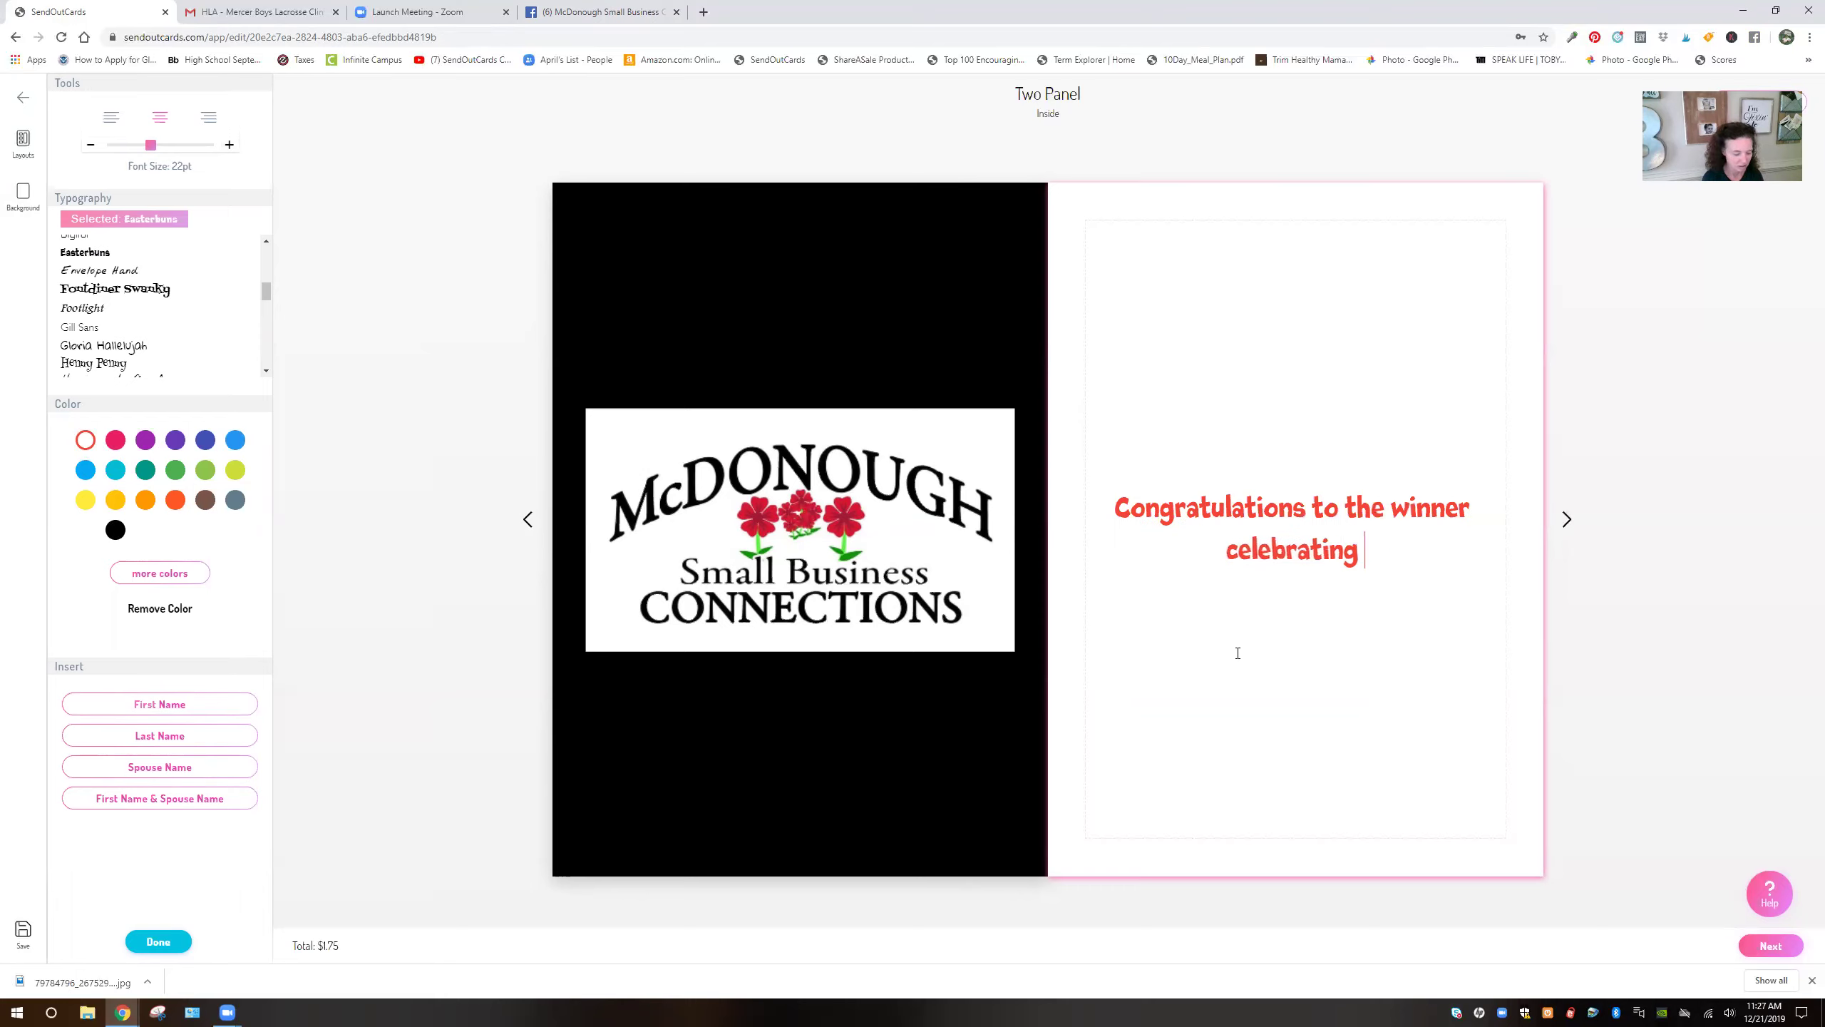
pyautogui.write('500')
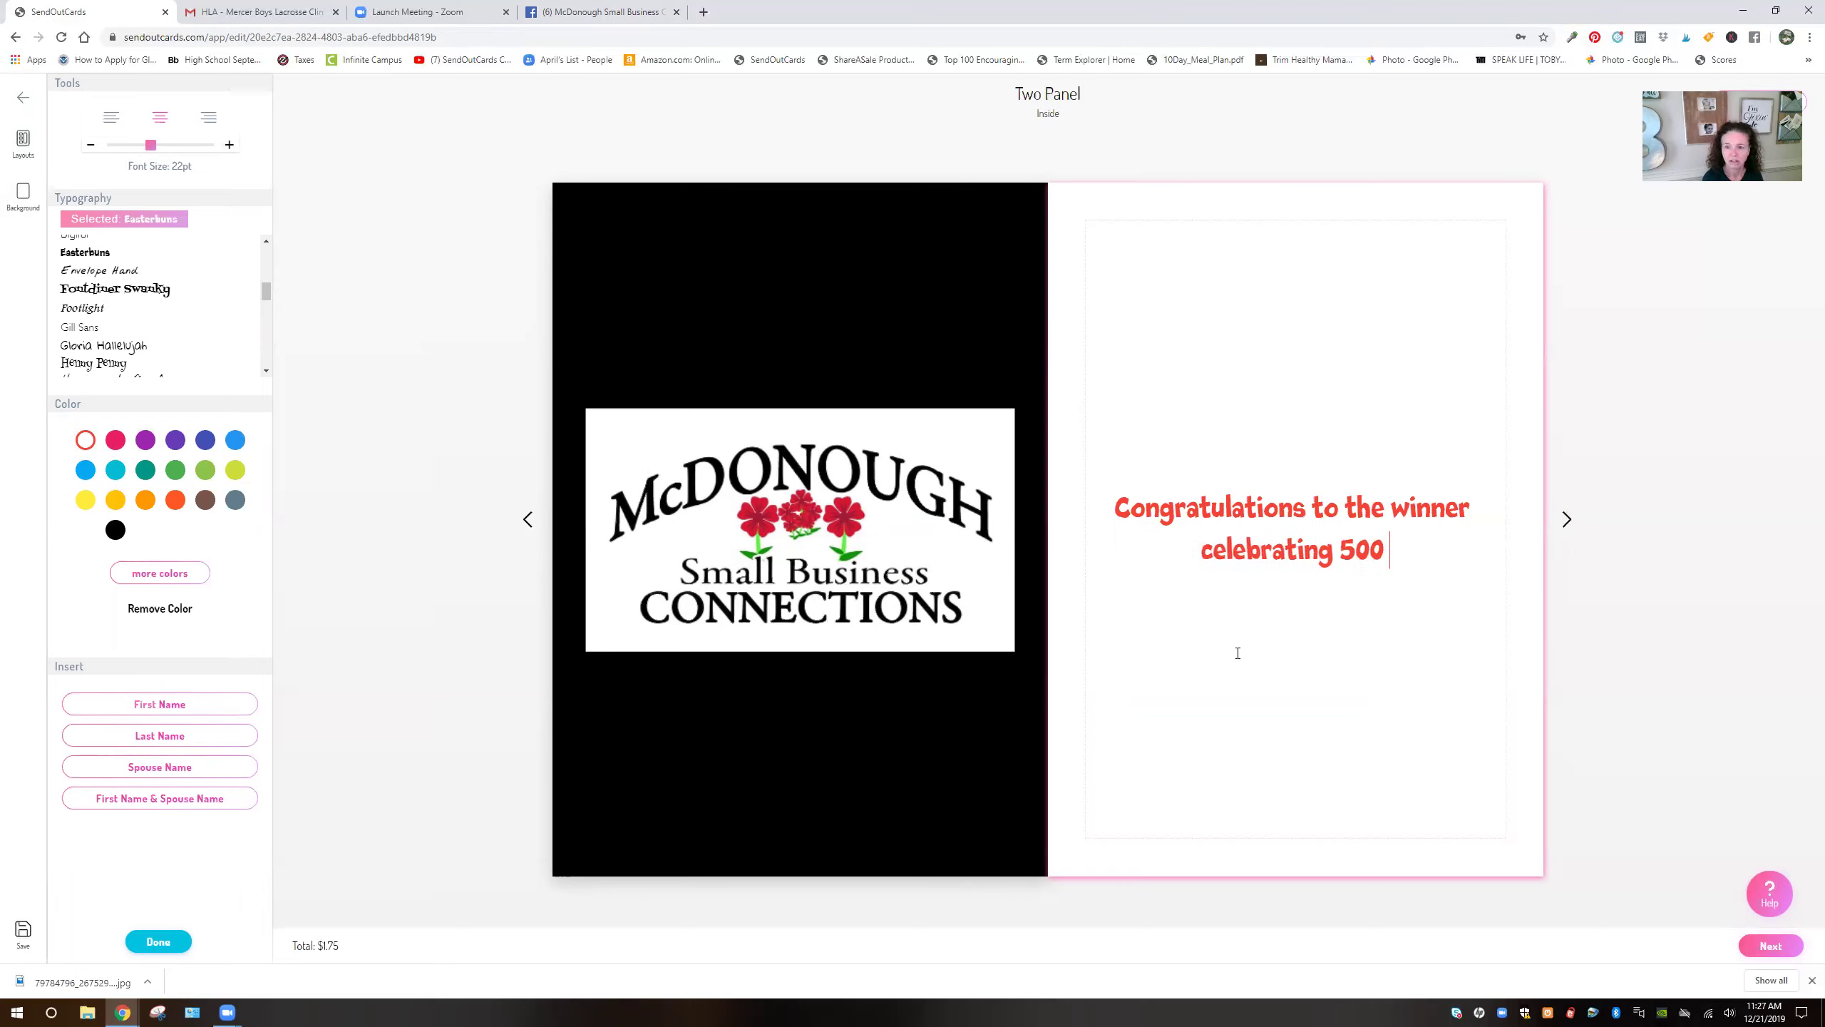
pyautogui.write(' members of the ne')
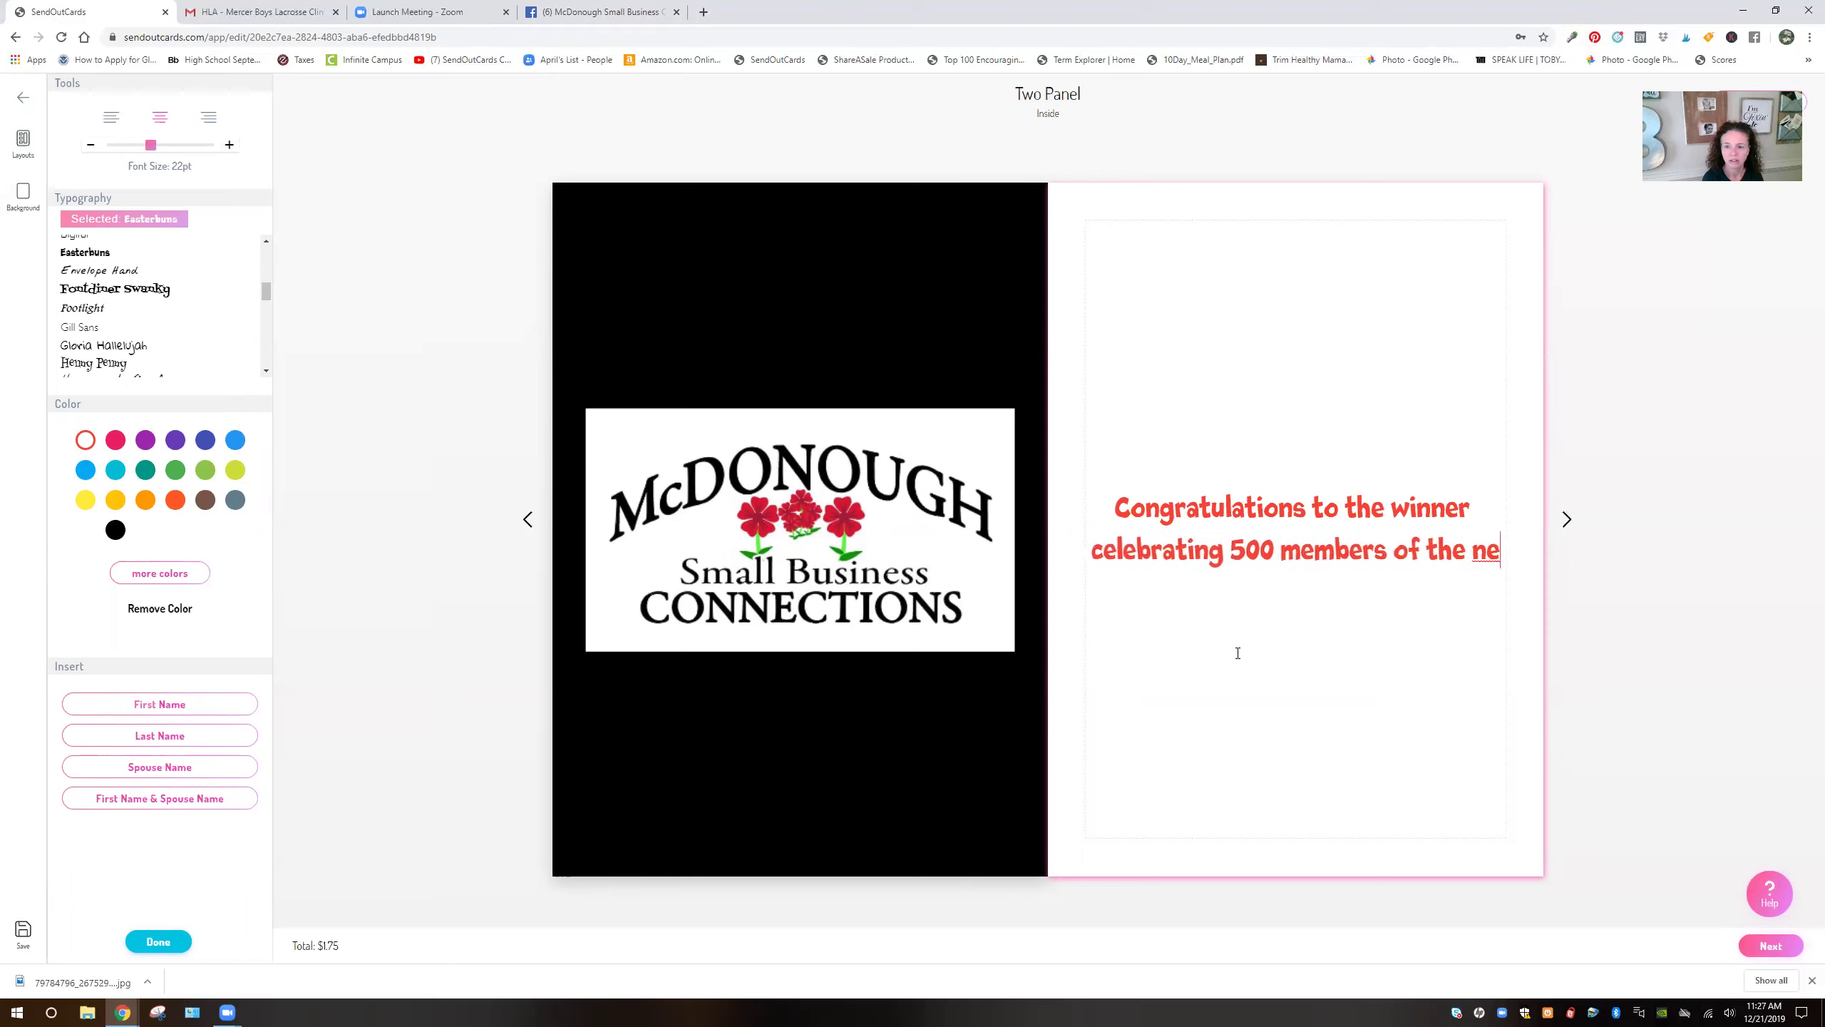
pyautogui.write('w McDonough')
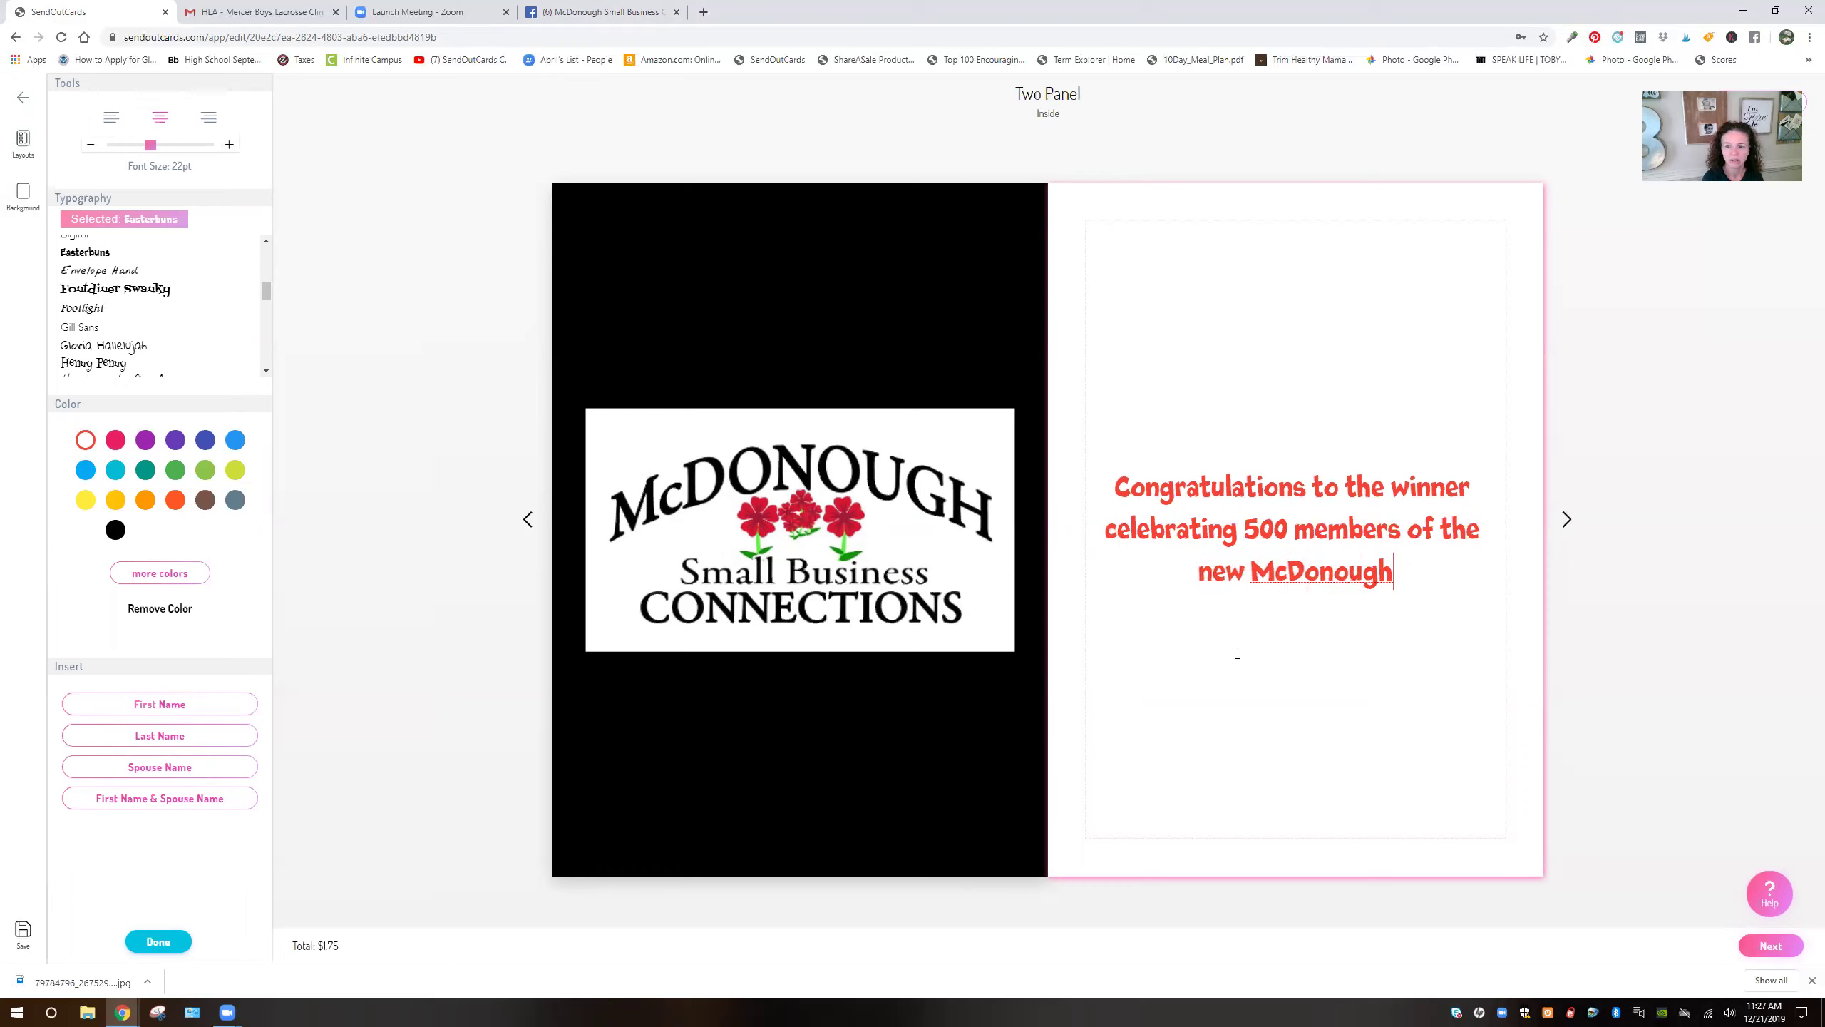
pyautogui.write(' Small Busi')
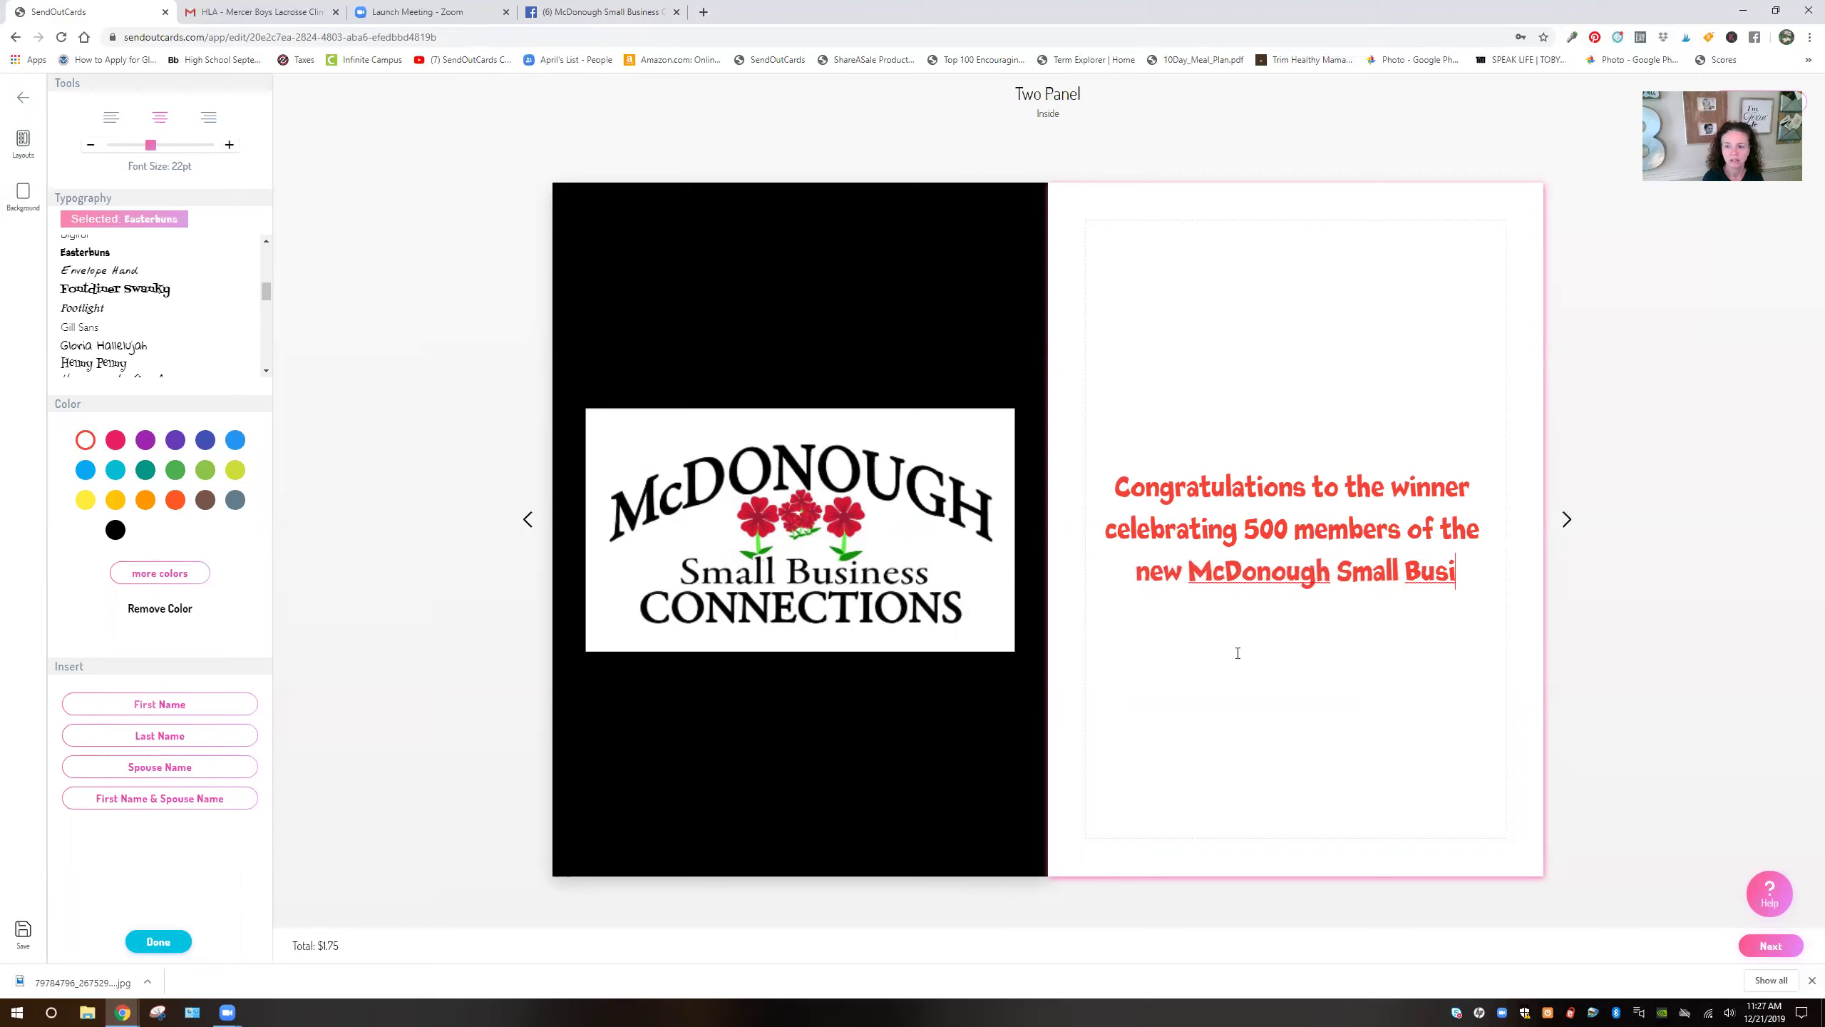
pyautogui.write('ness Connection')
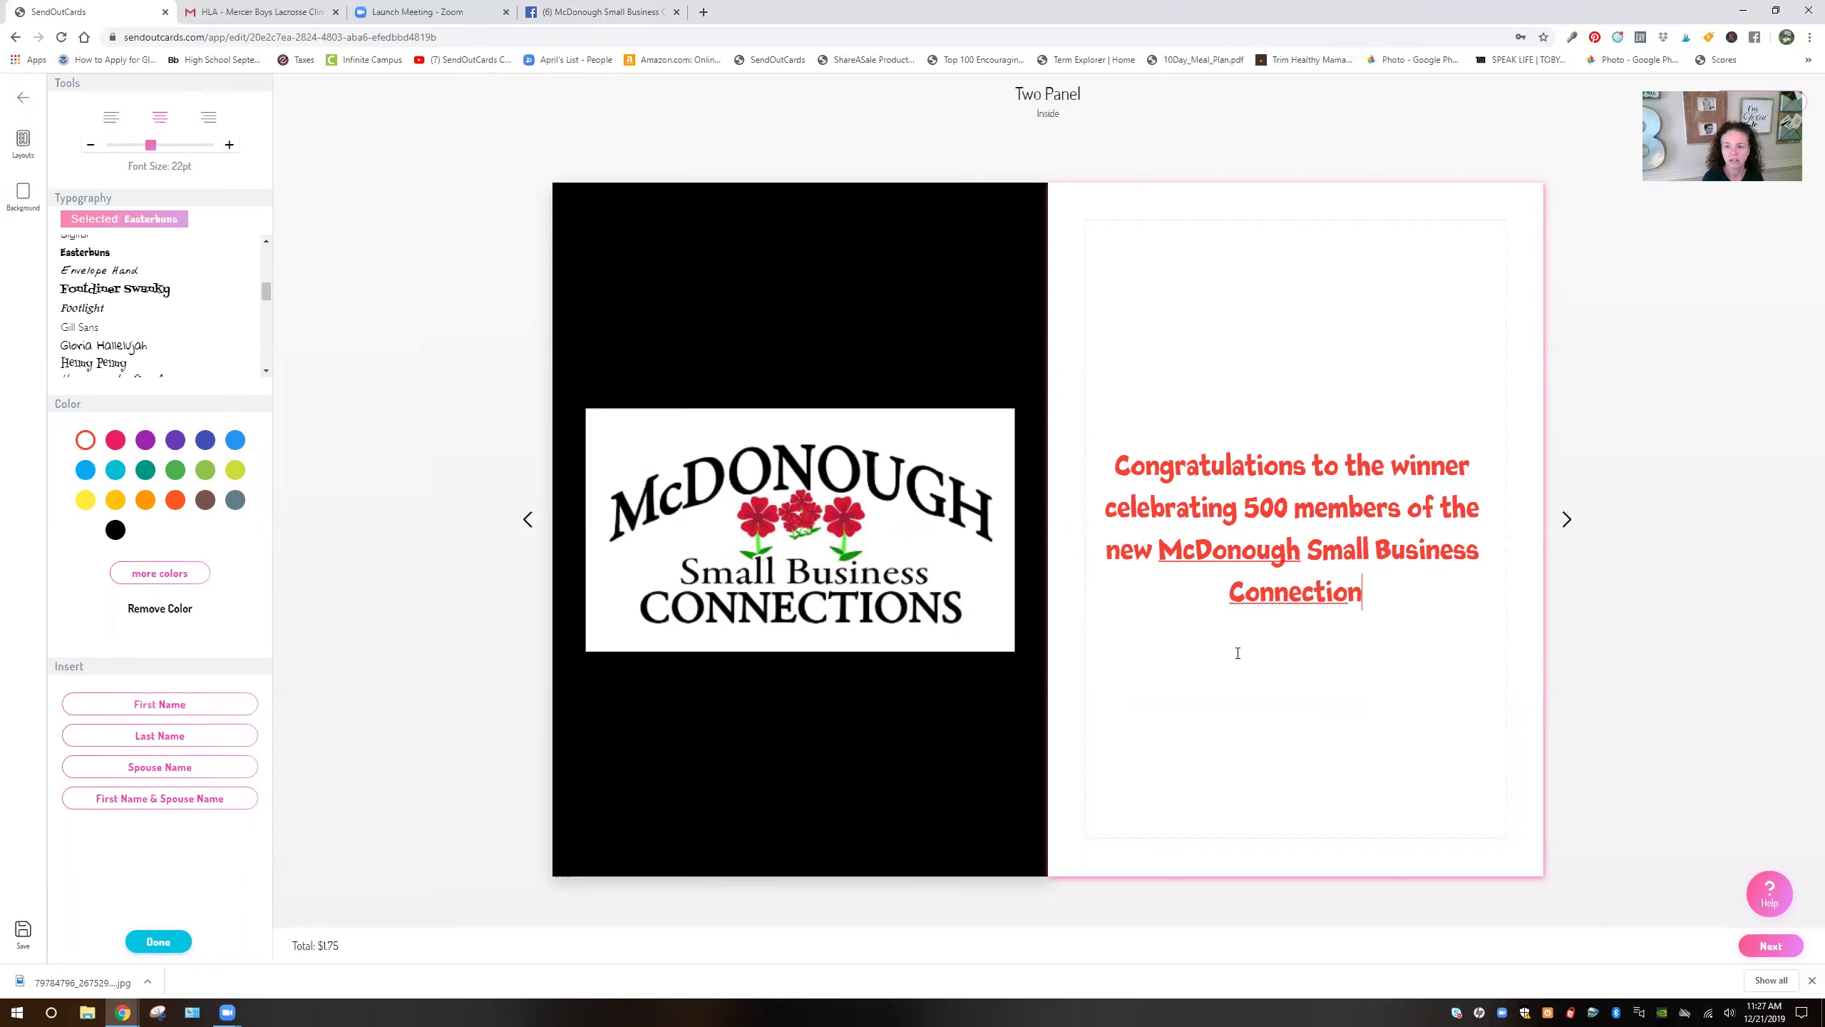
pyautogui.write('s!!!')
# Add 'Here's to a healthy and wealthy 2020!!!' and the closing 'Blessings,' on new lines
pyautogui.press('Return')
pyautogui.press('Return')
pyautogui.write("Here's t")
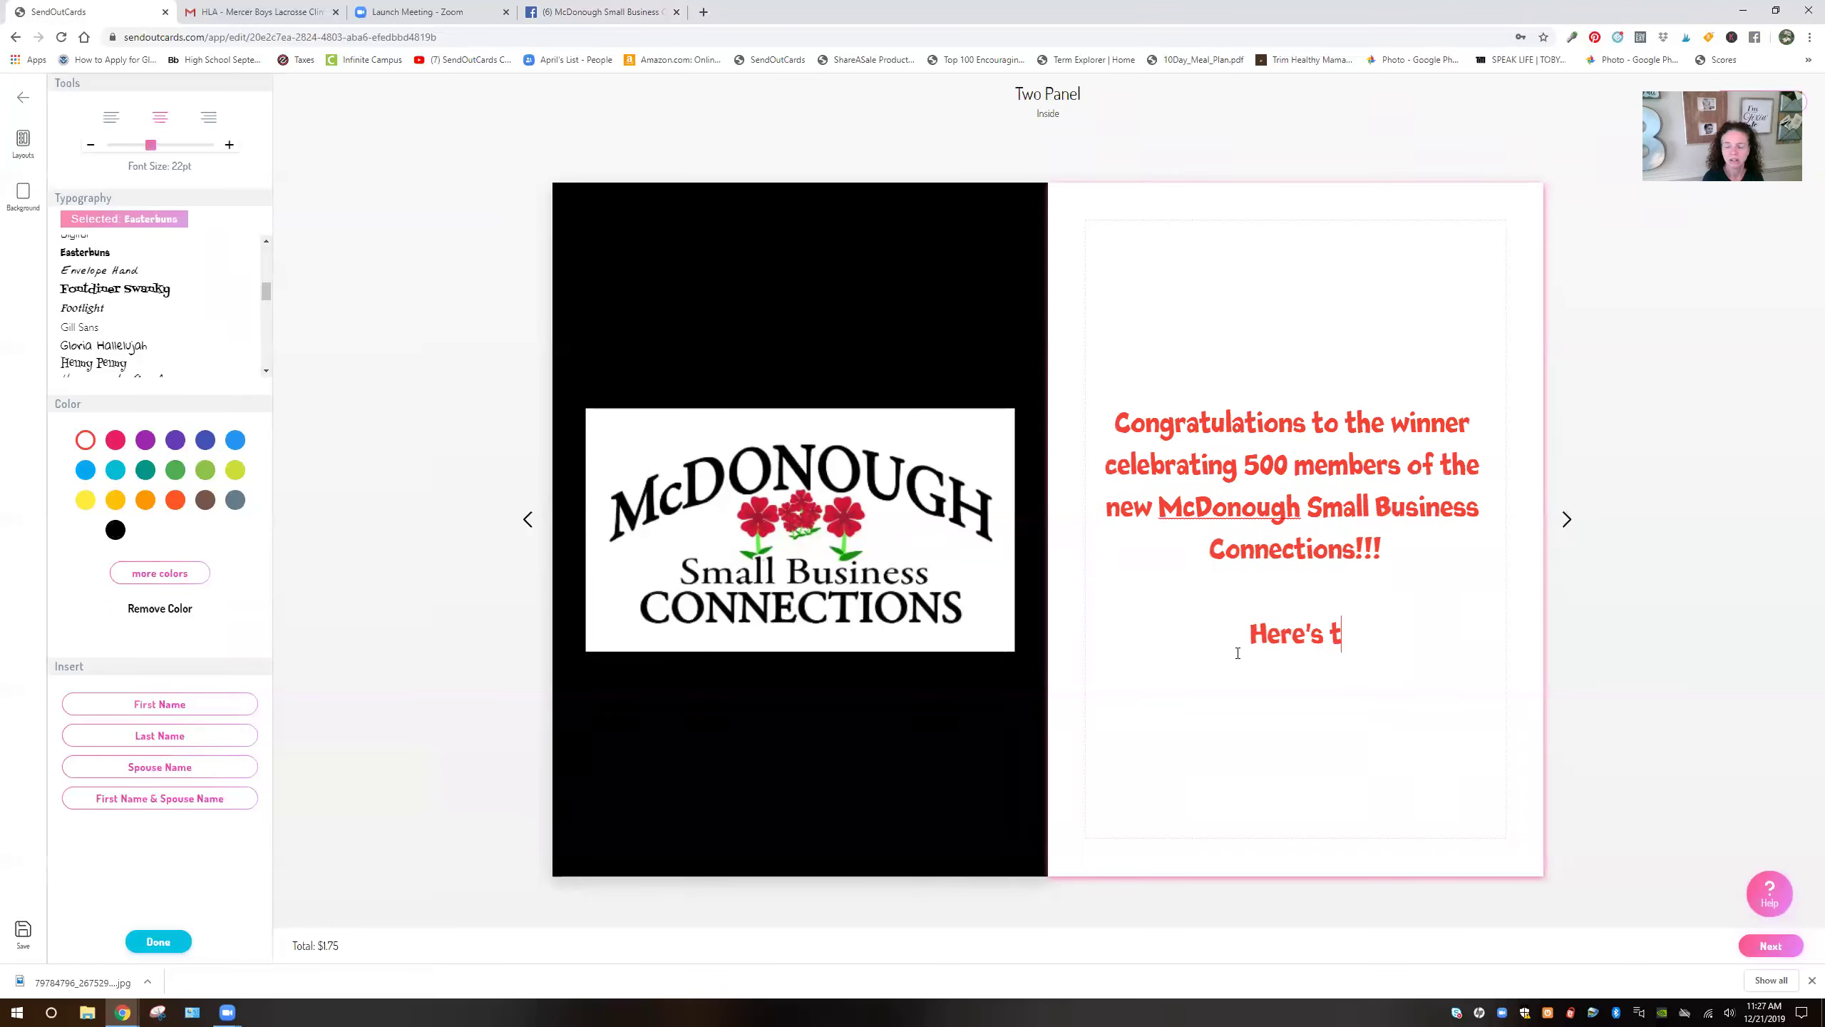
pyautogui.write('o a healthy')
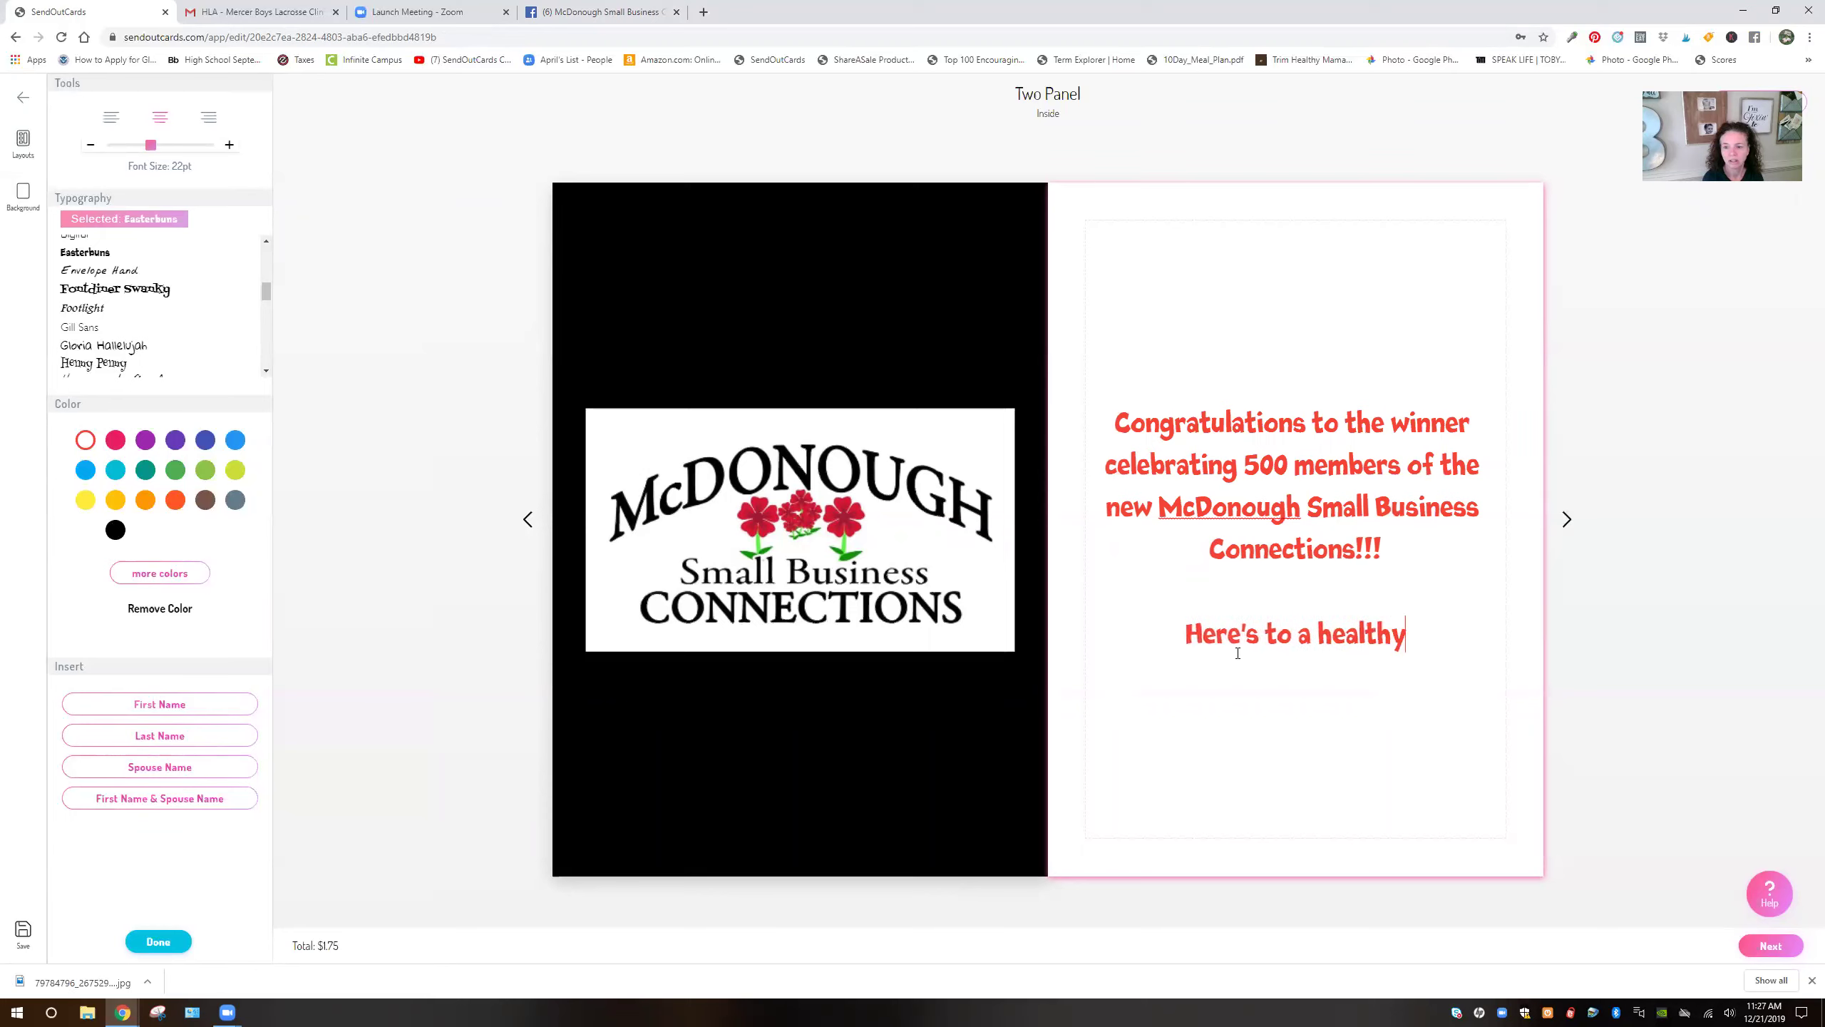
pyautogui.write(' and welathy')
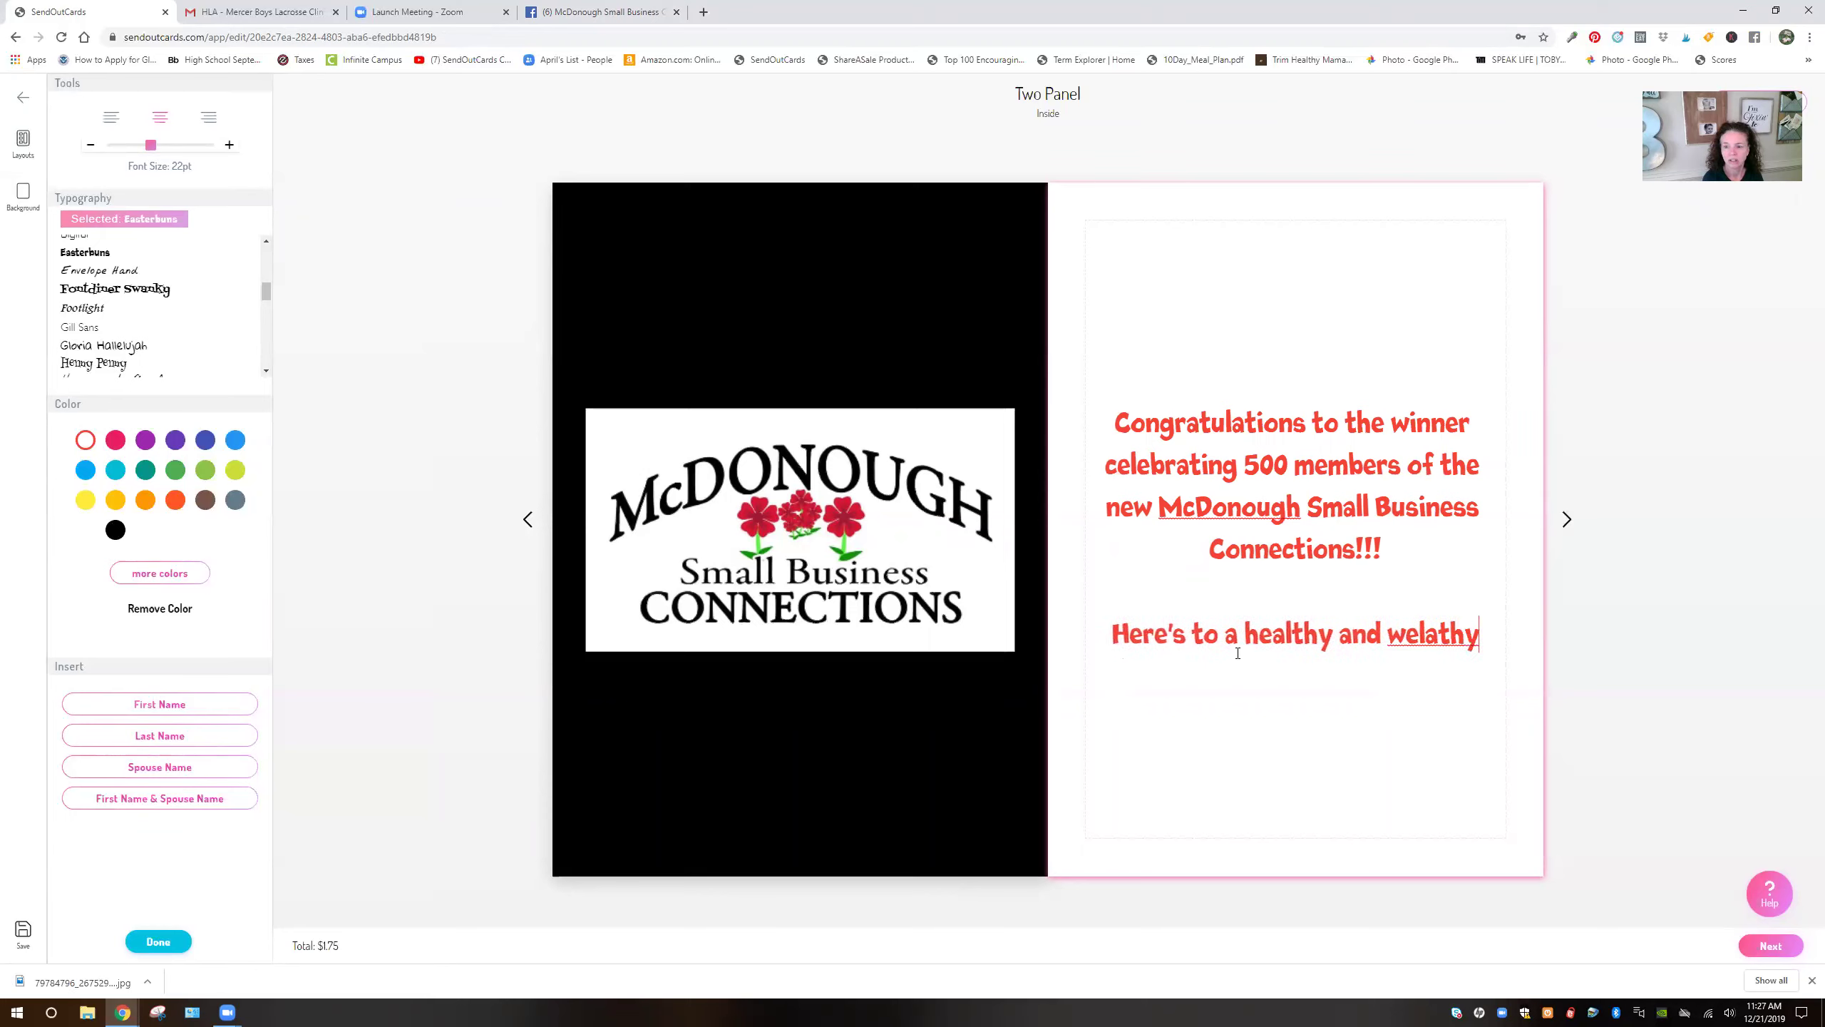
pyautogui.press('BackSpace')
pyautogui.press('BackSpace')
pyautogui.press('BackSpace')
pyautogui.press('BackSpace')
pyautogui.press('BackSpace')
pyautogui.write('alth')
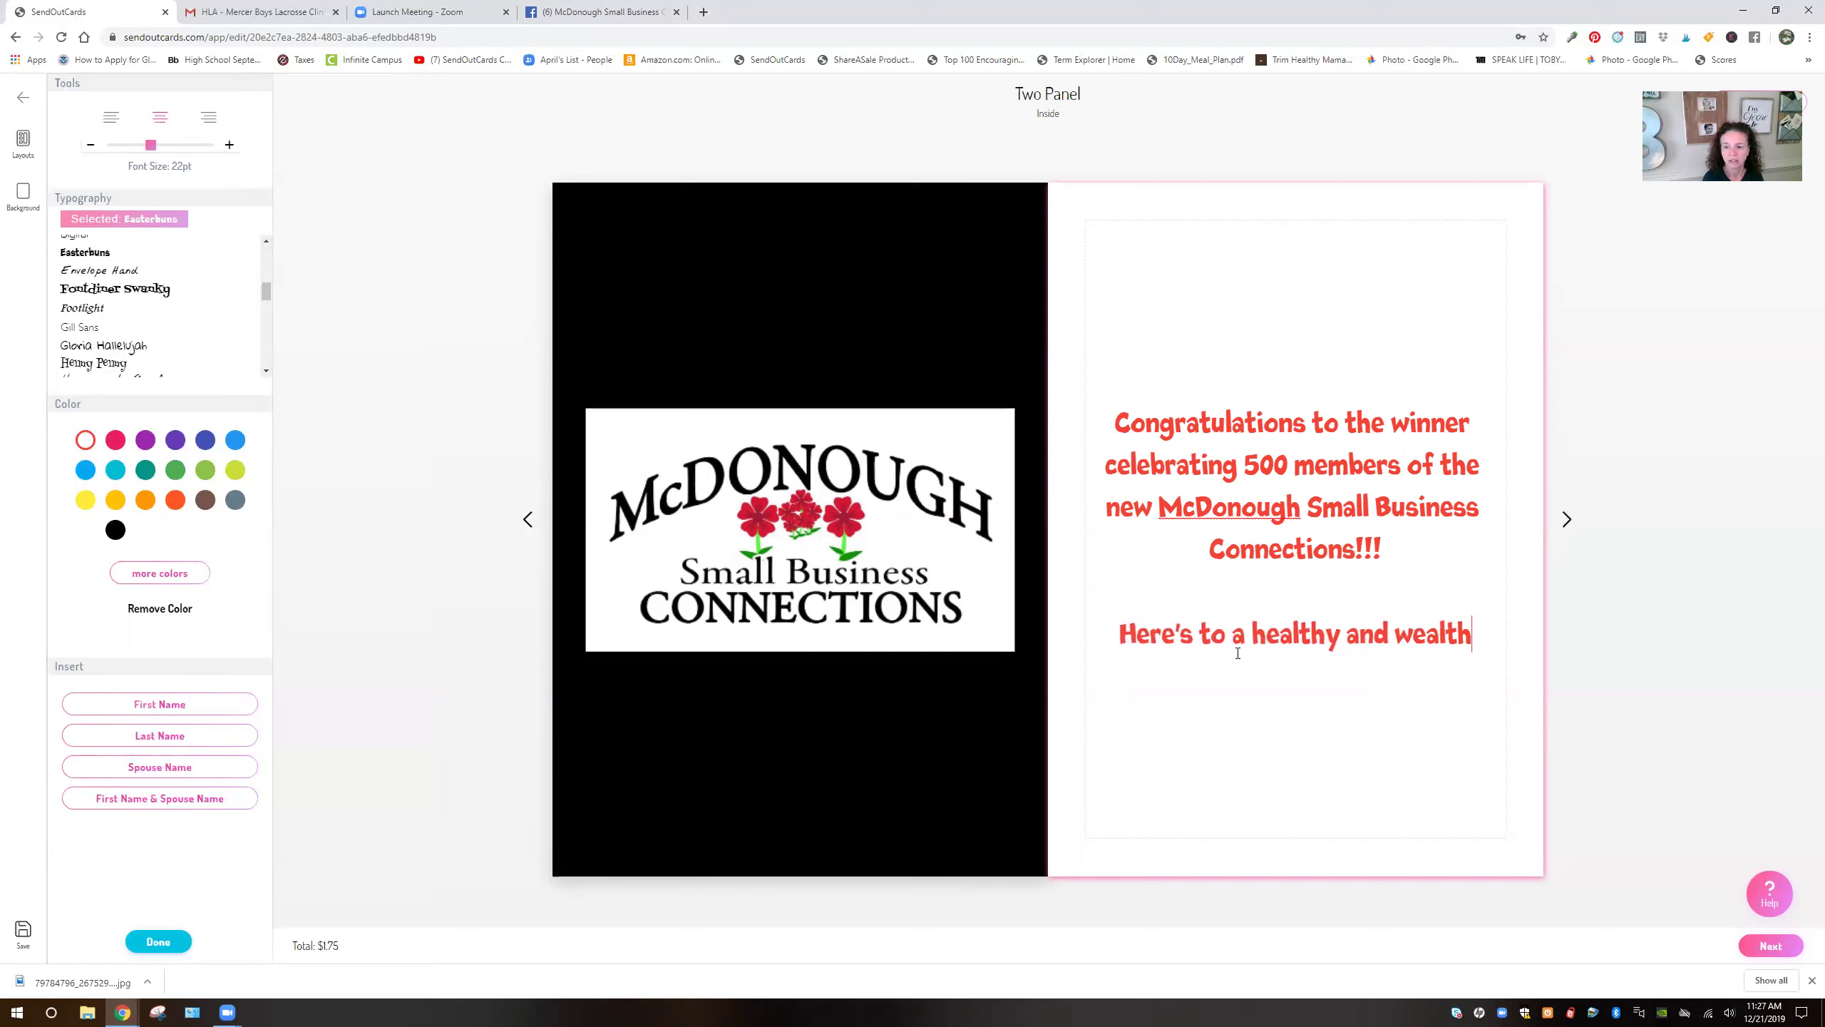
pyautogui.write('y 2020!!')
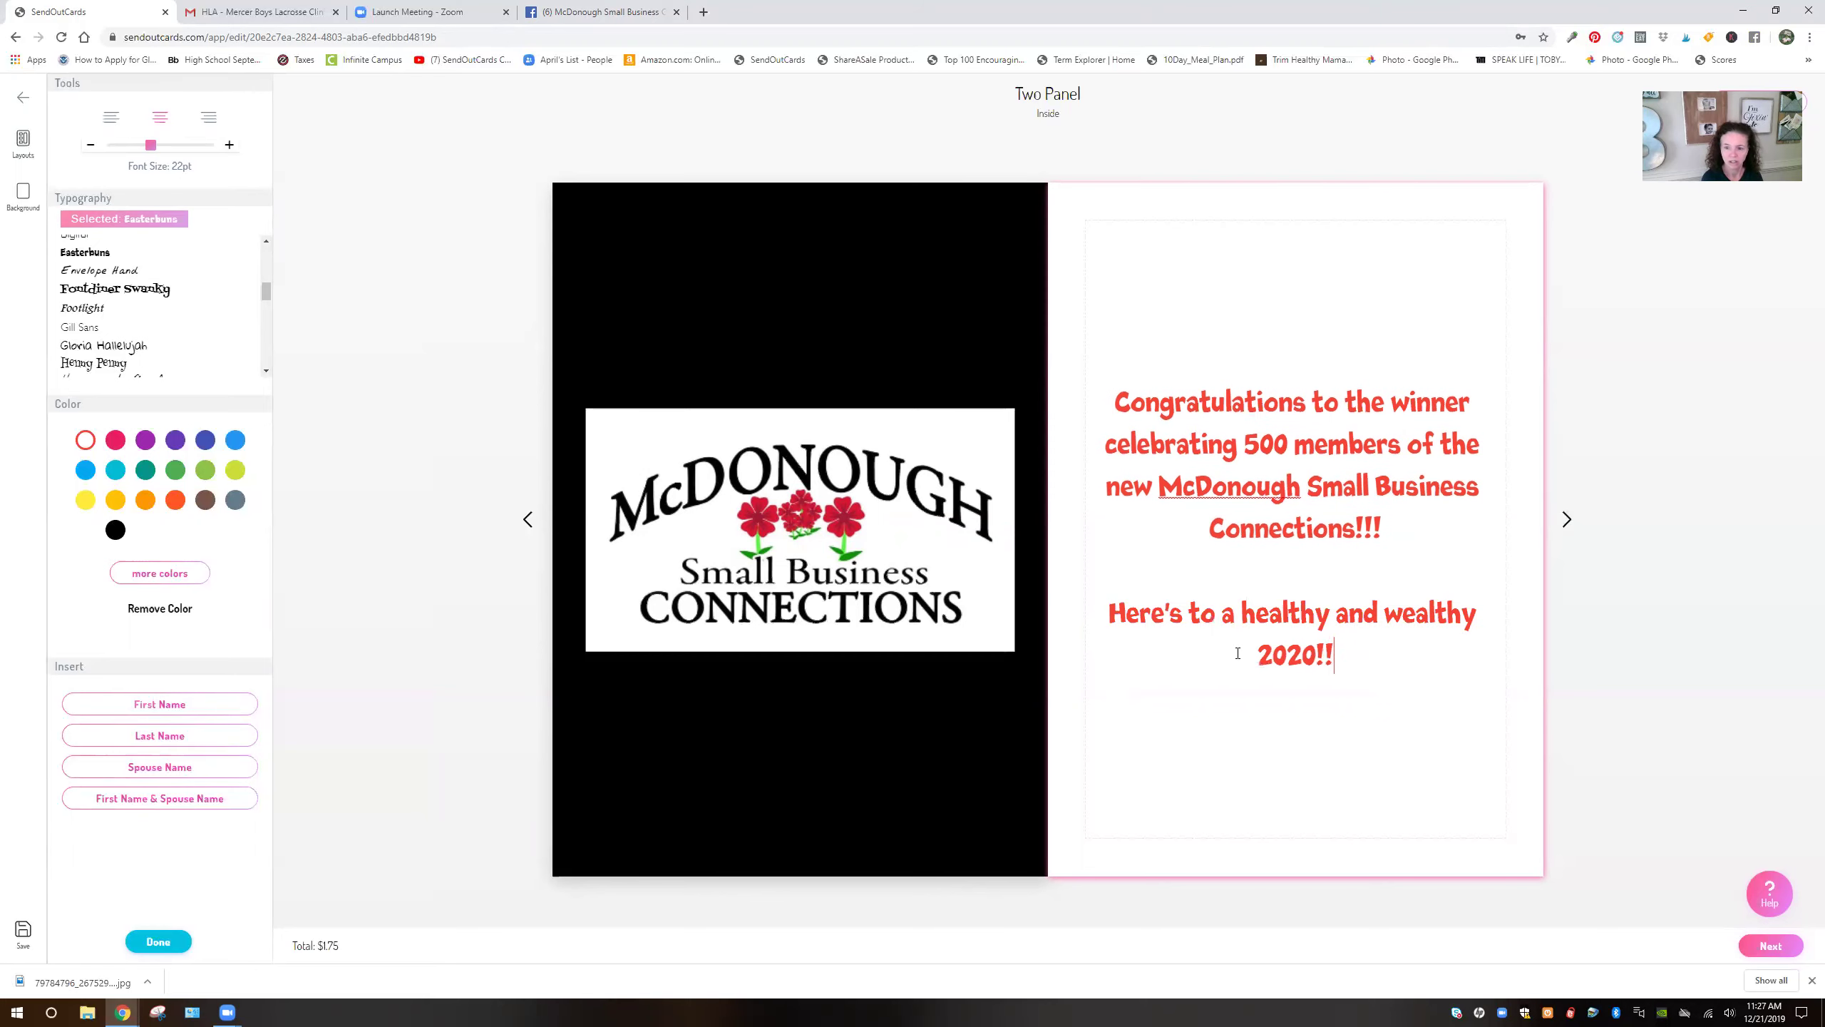
pyautogui.write('!')
pyautogui.press('Return')
pyautogui.press('Return')
pyautogui.write('Blessings,')
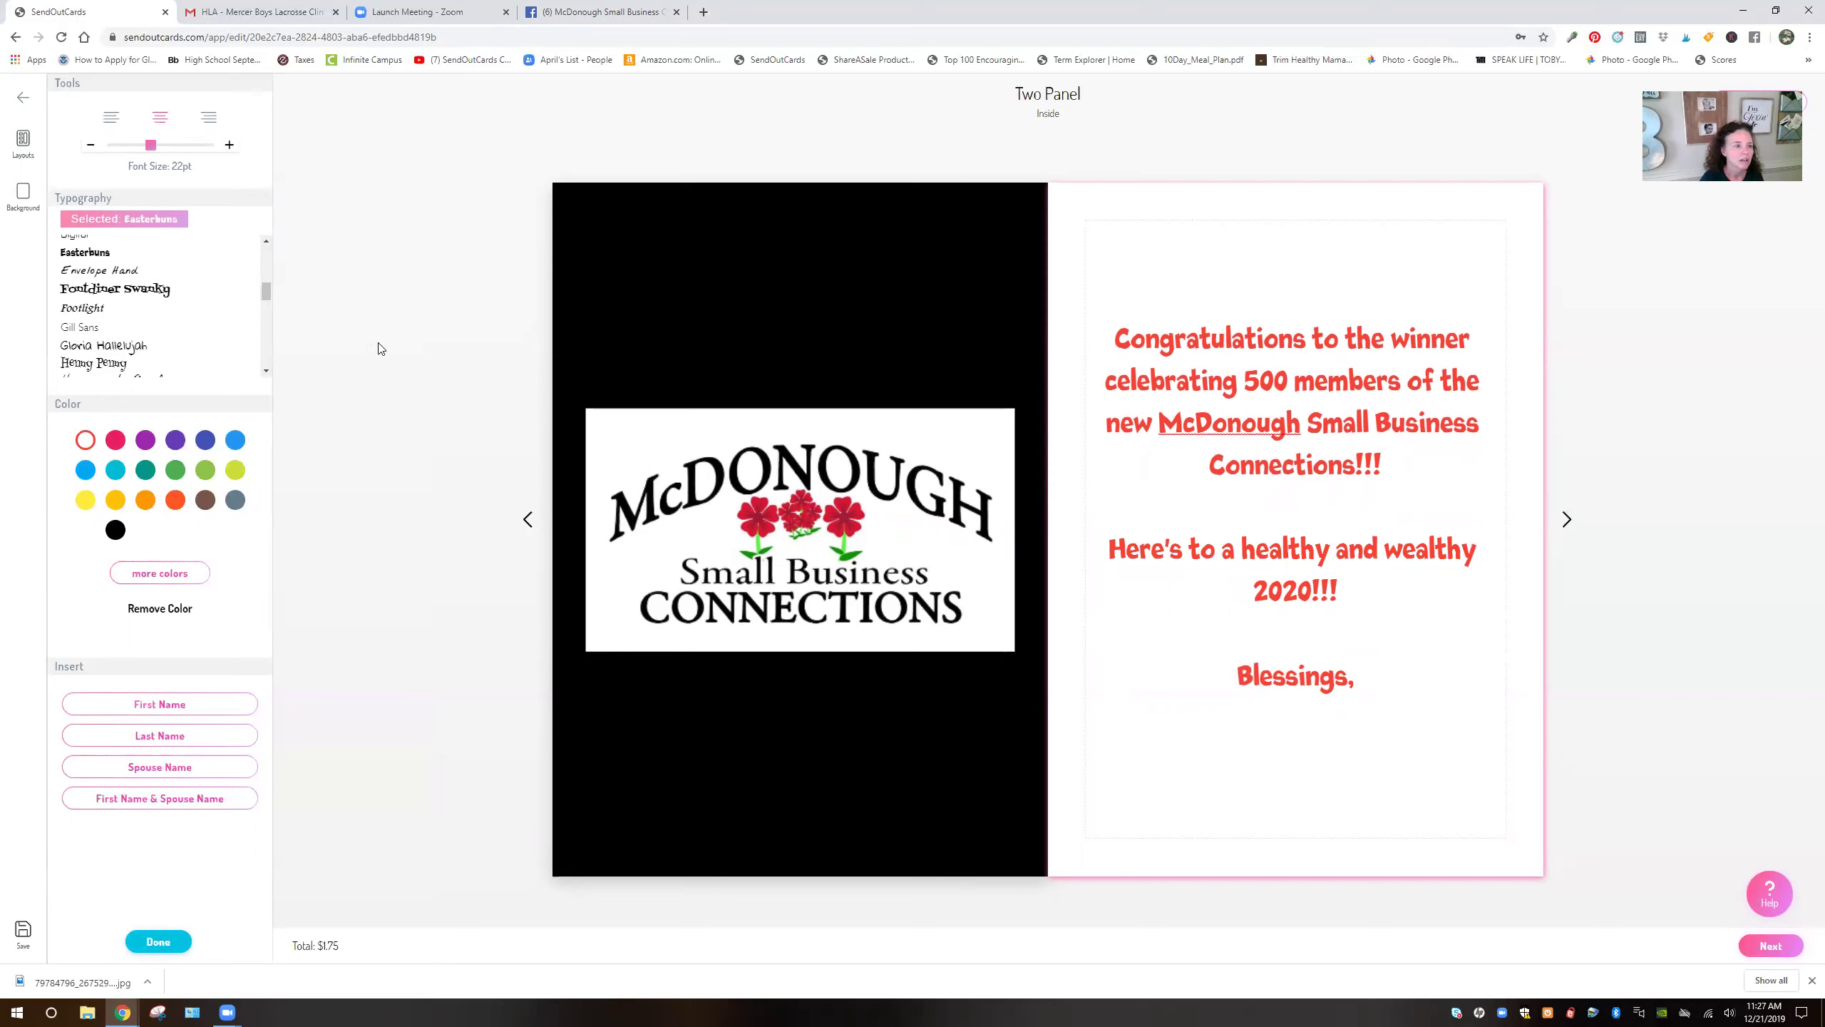
# Sign with your name in Homemade Apple, add a phone number in Times New Roman, then go to the back panel
pyautogui.scroll(-1, 155, 311)
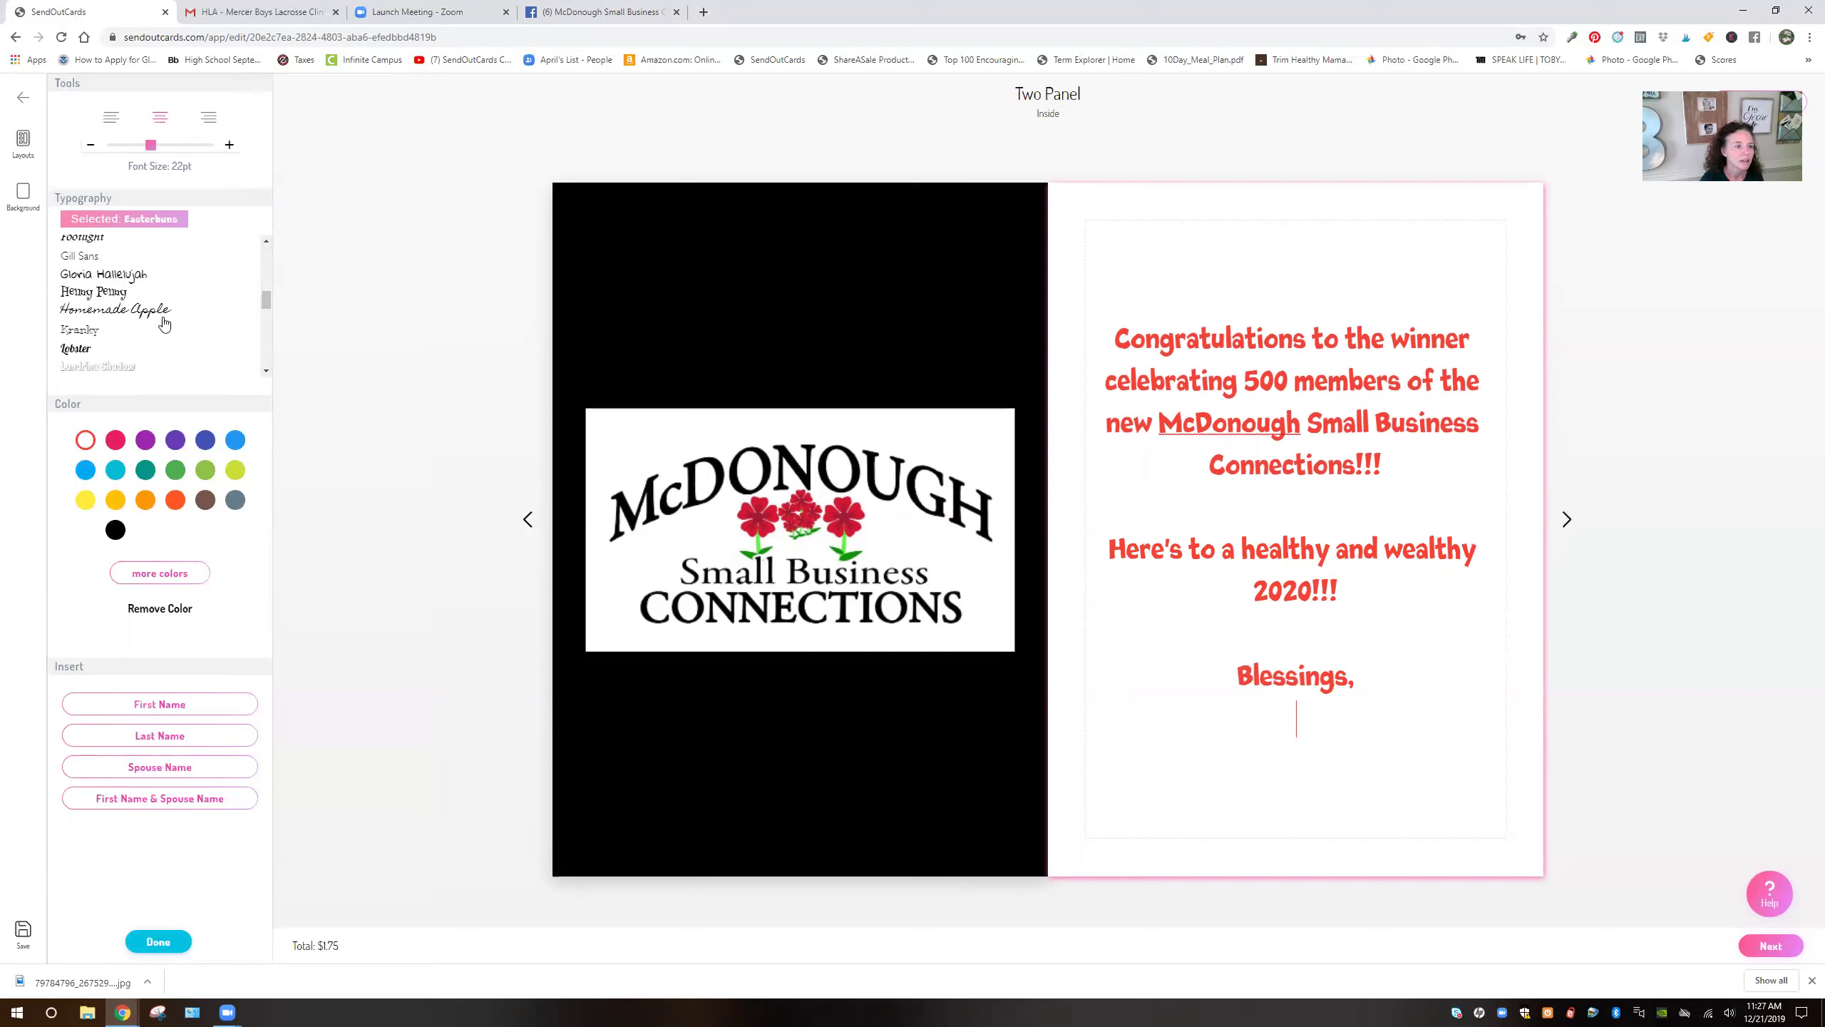
pyautogui.click(155, 315)
pyautogui.write('April Brumm')
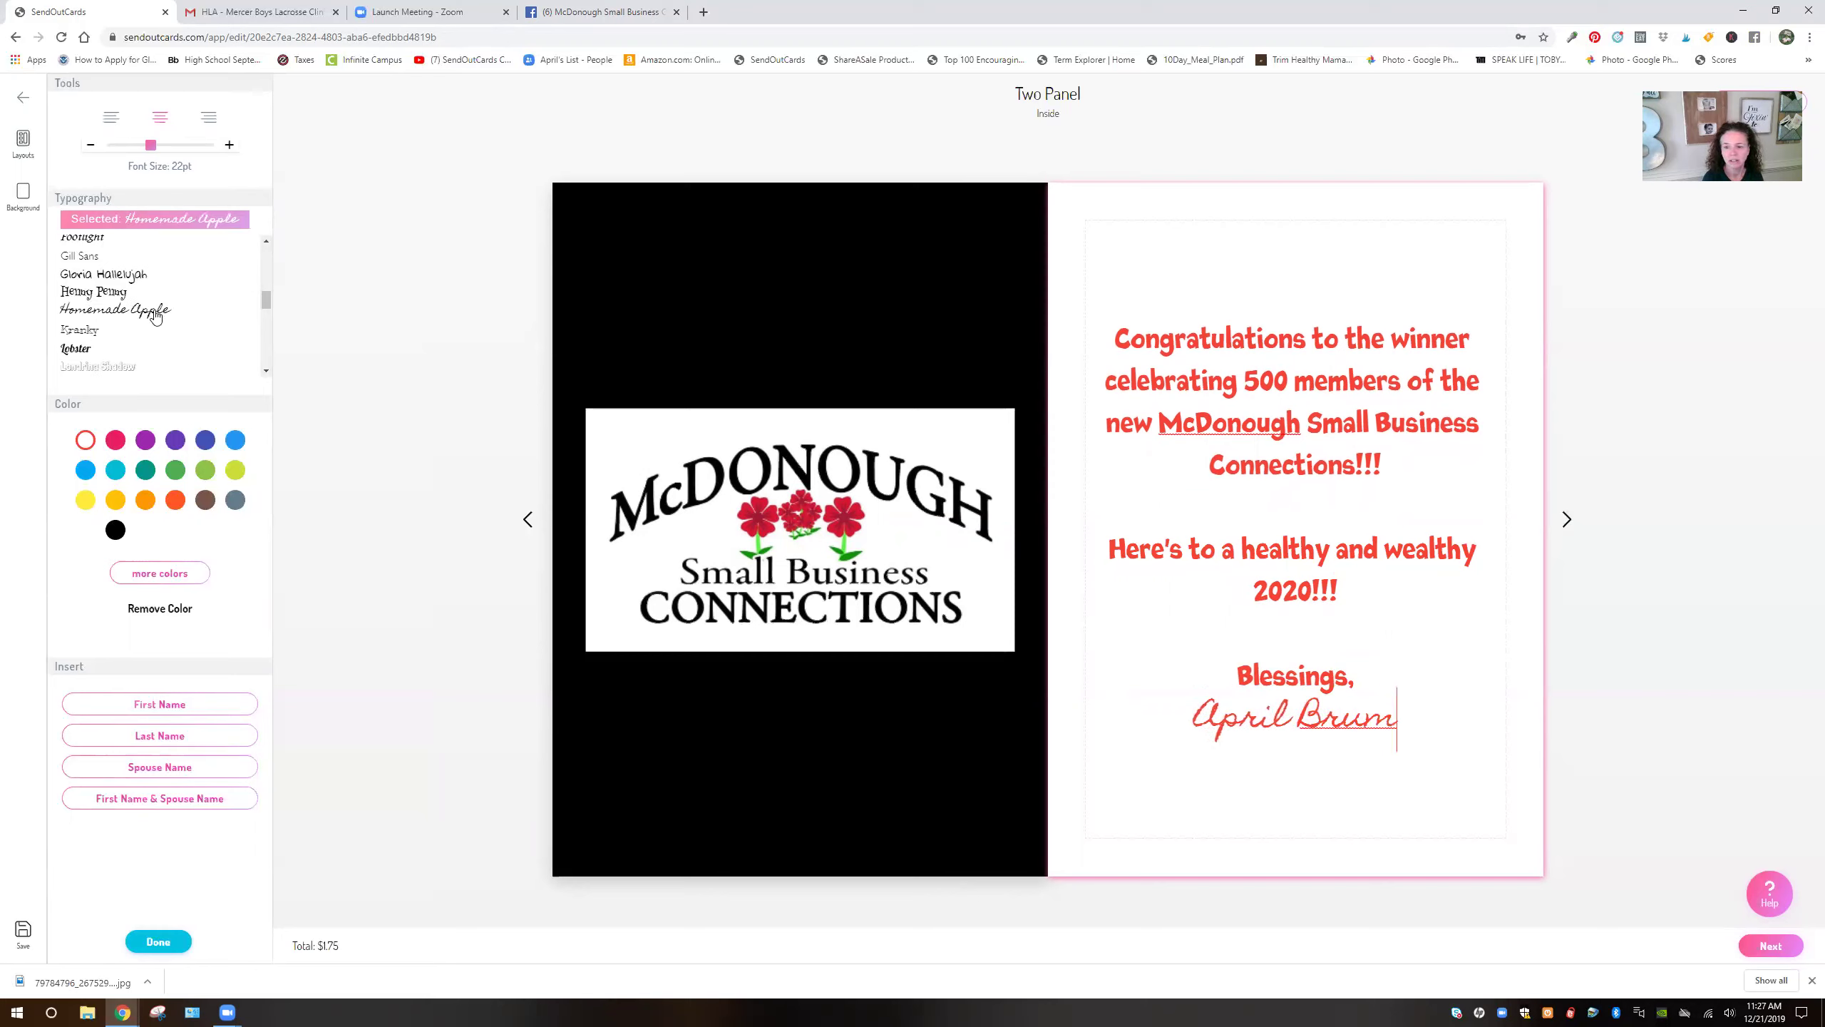
pyautogui.press('Return')
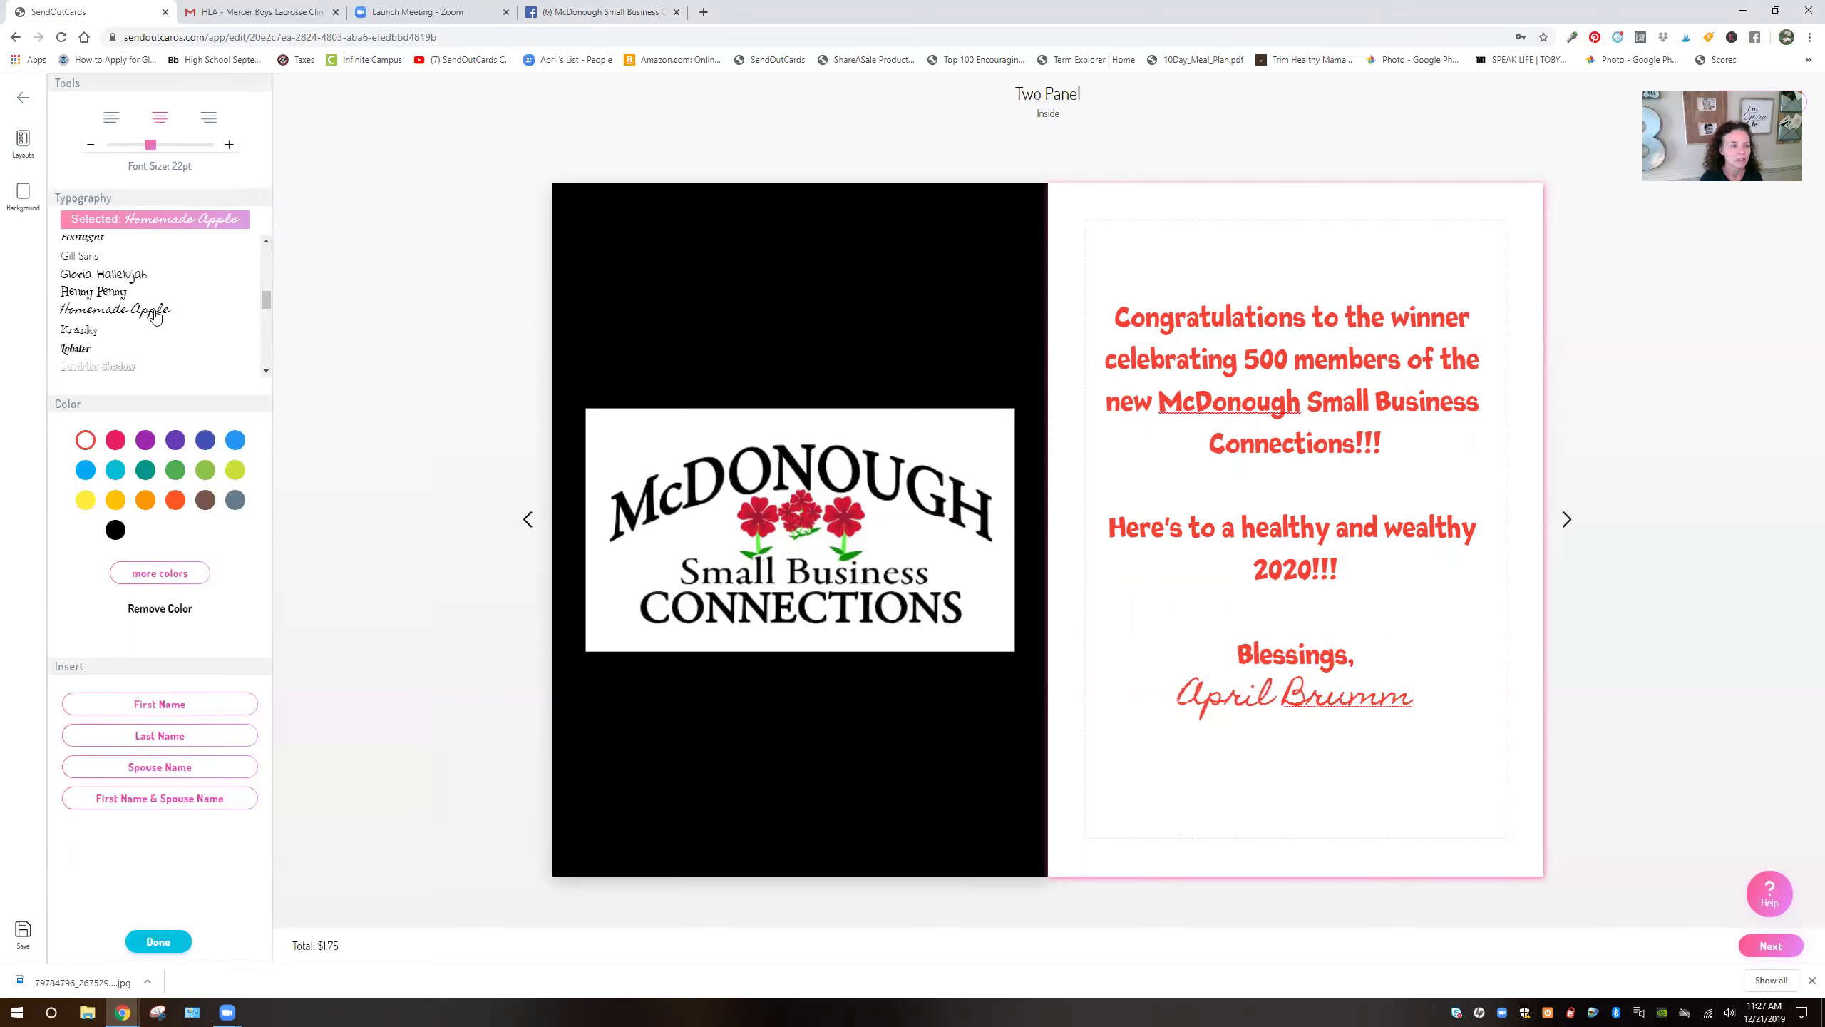
pyautogui.scroll(-5, 123, 323)
pyautogui.click(118, 311)
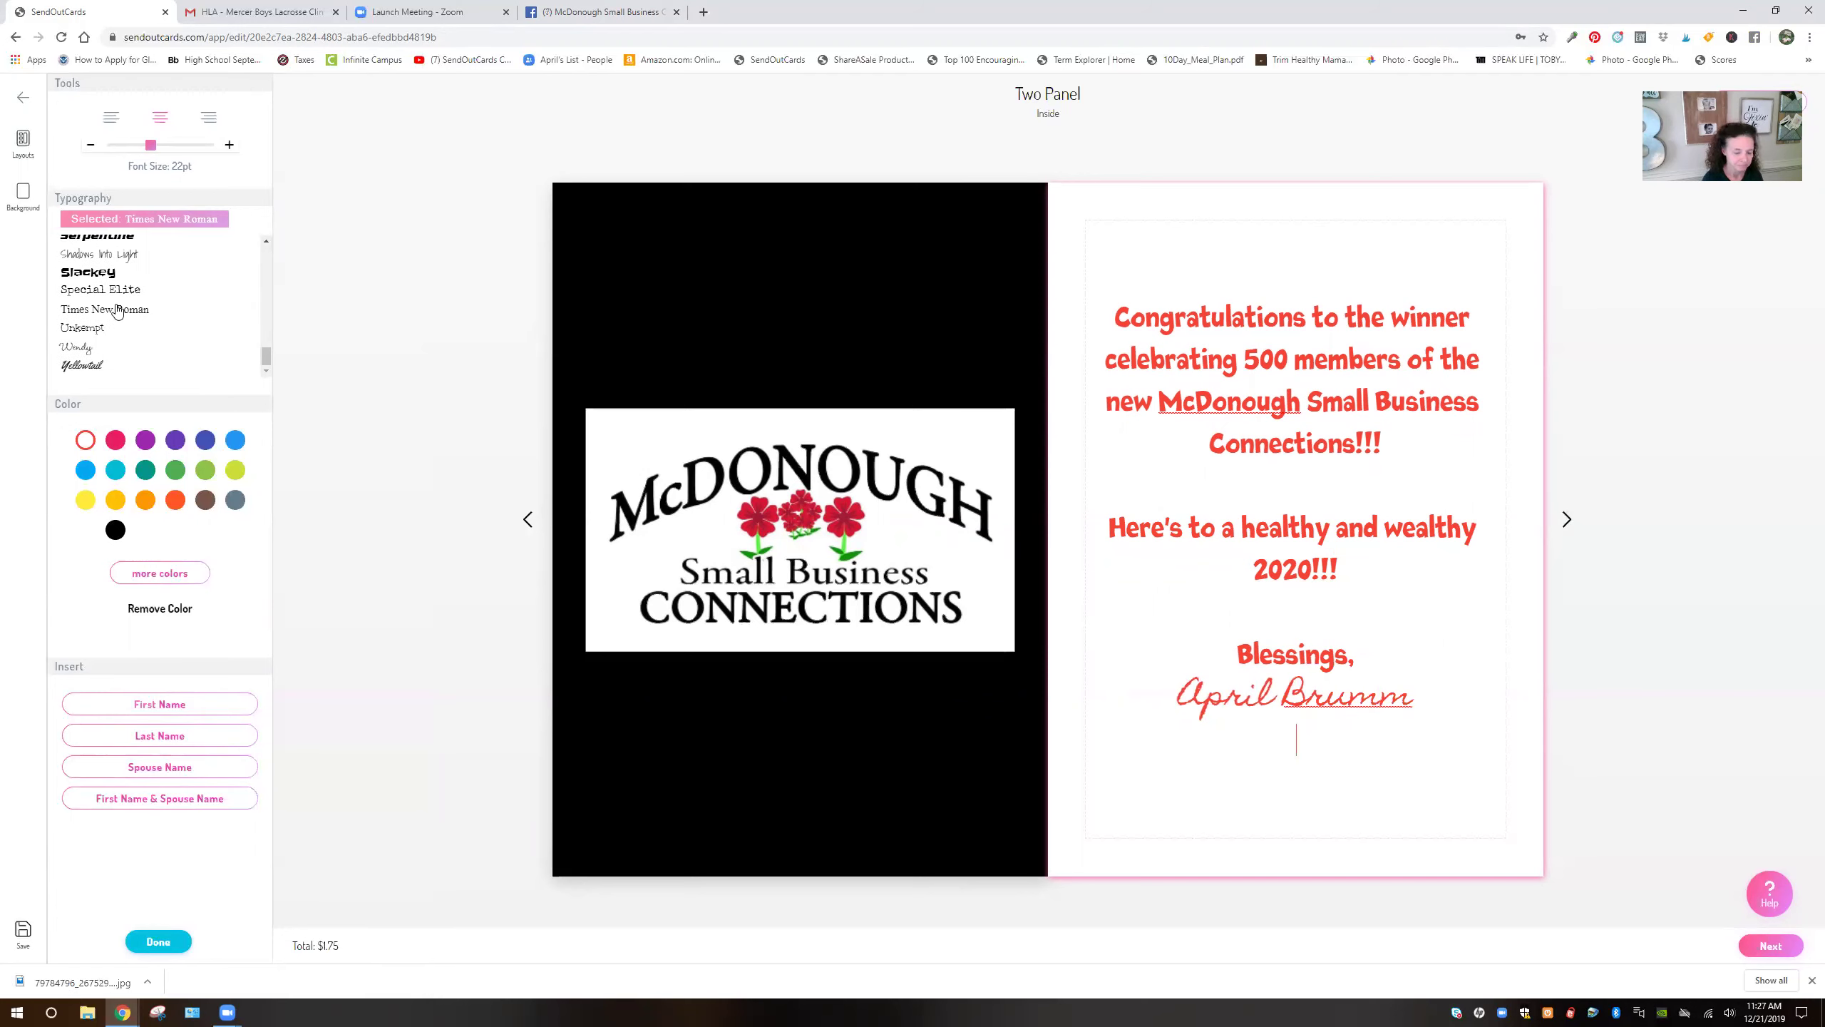
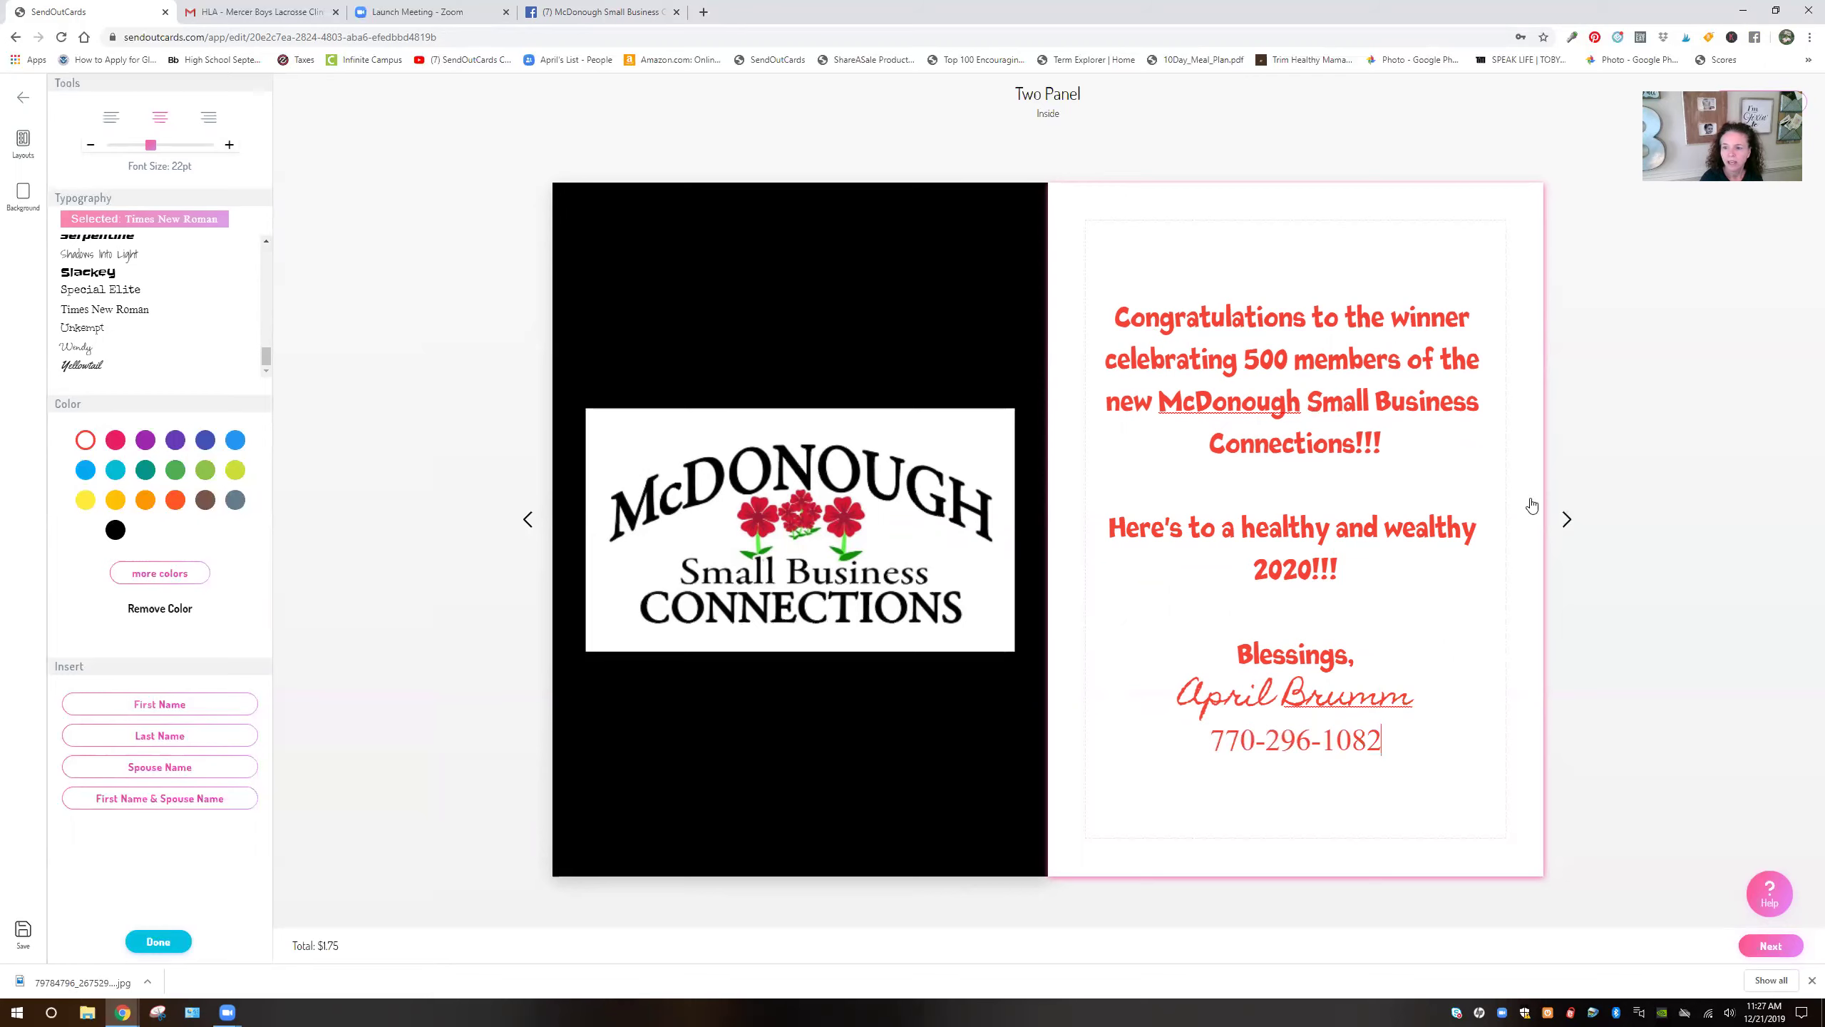
pyautogui.click(1567, 519)
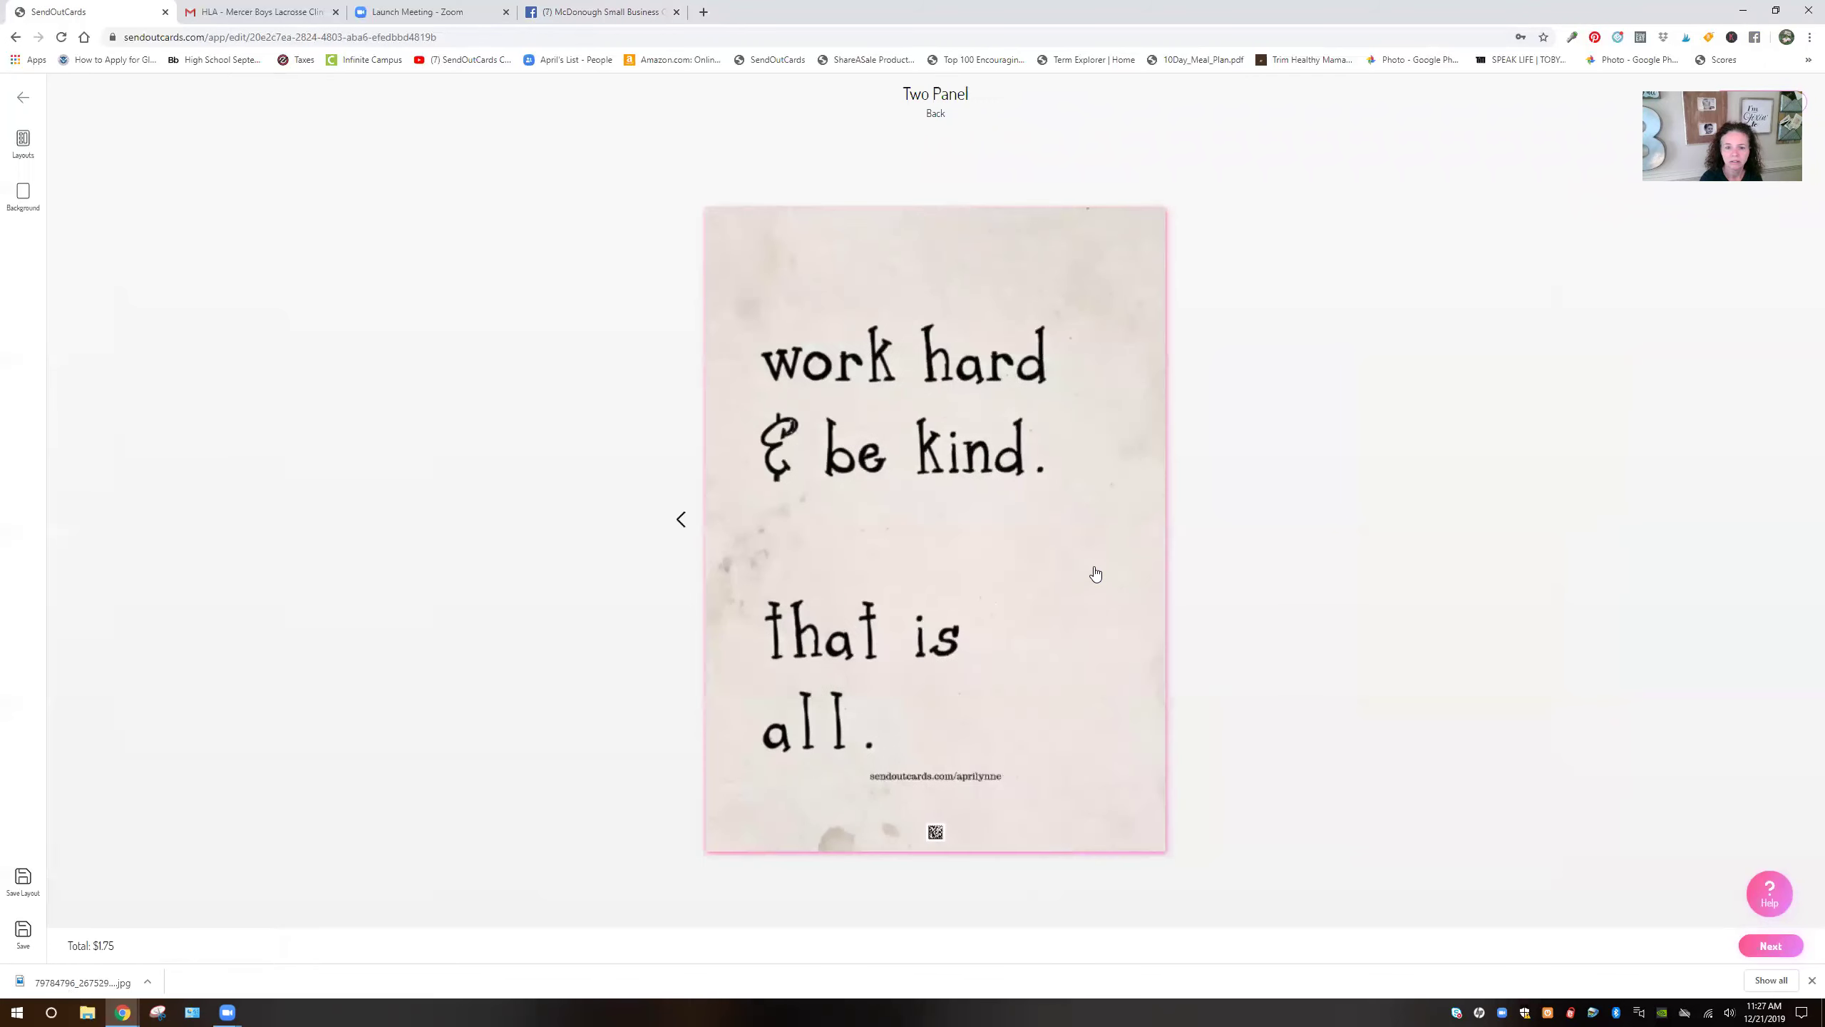
# Apply the saved branded 'Be the reason someone smiles today!!!' layout to the back panel and create the order
pyautogui.click(23, 144)
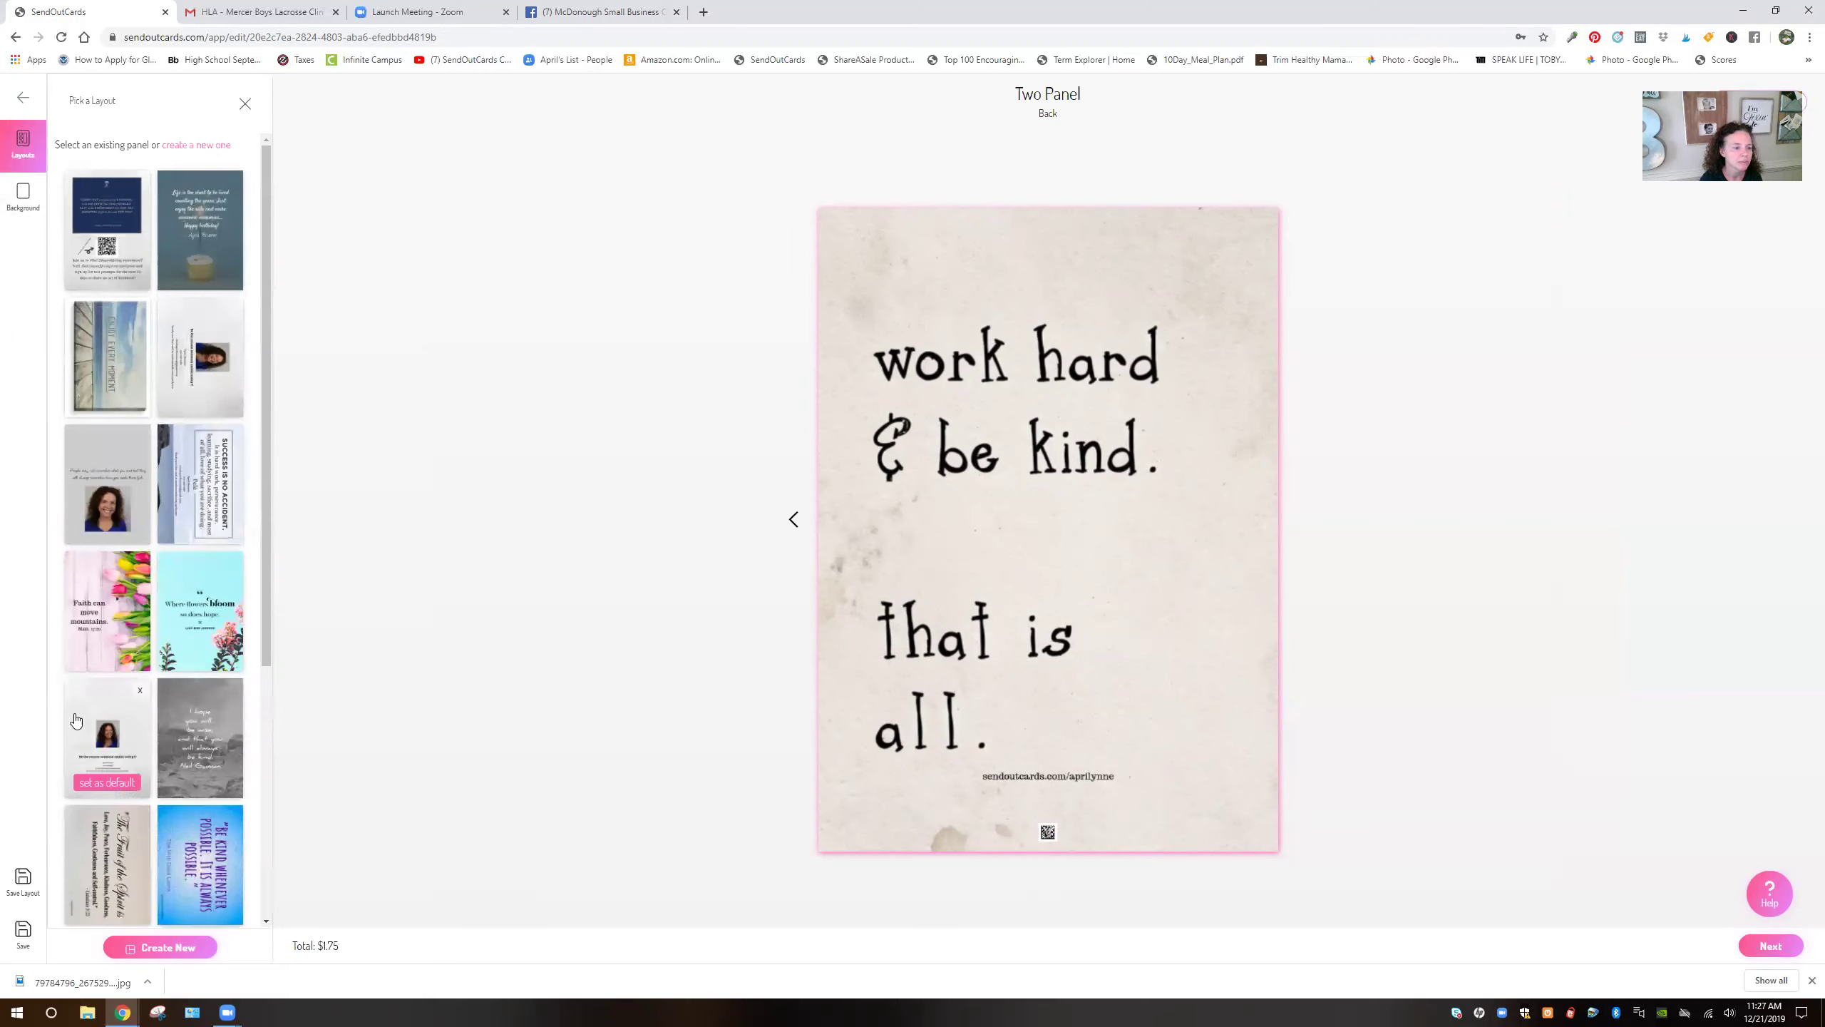
pyautogui.click(76, 717)
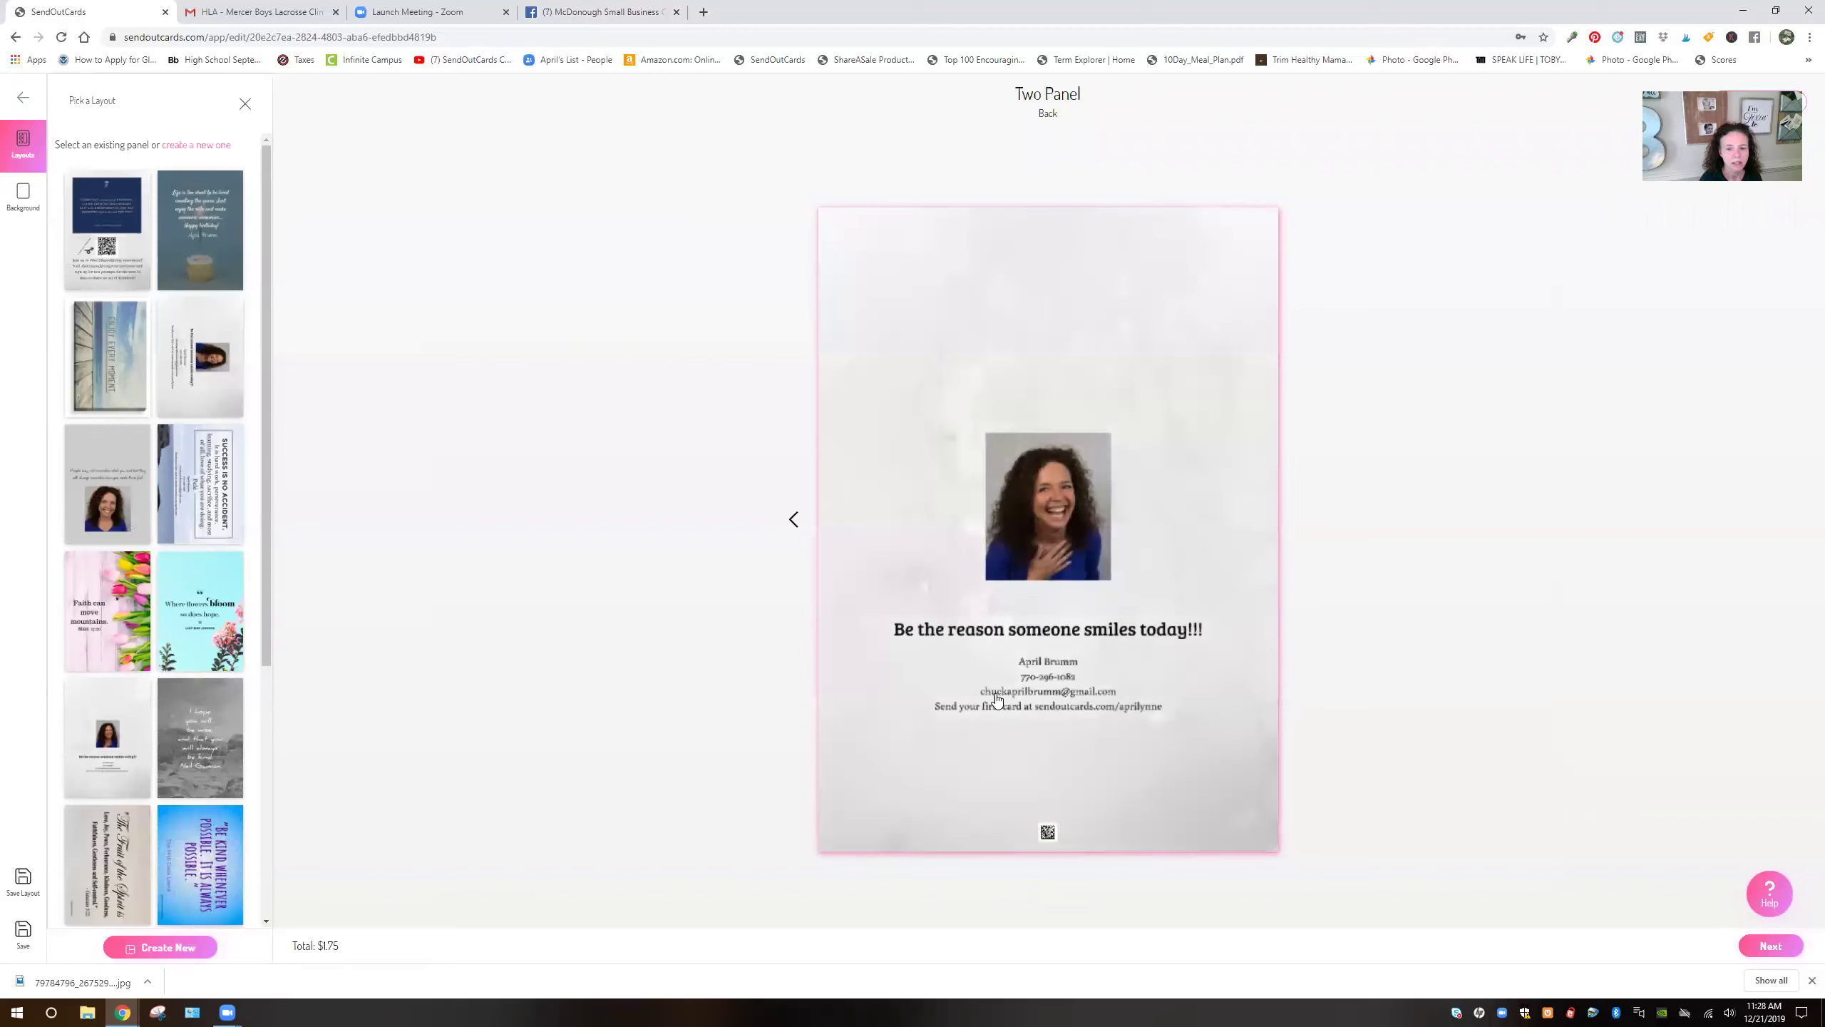
pyautogui.click(1769, 947)
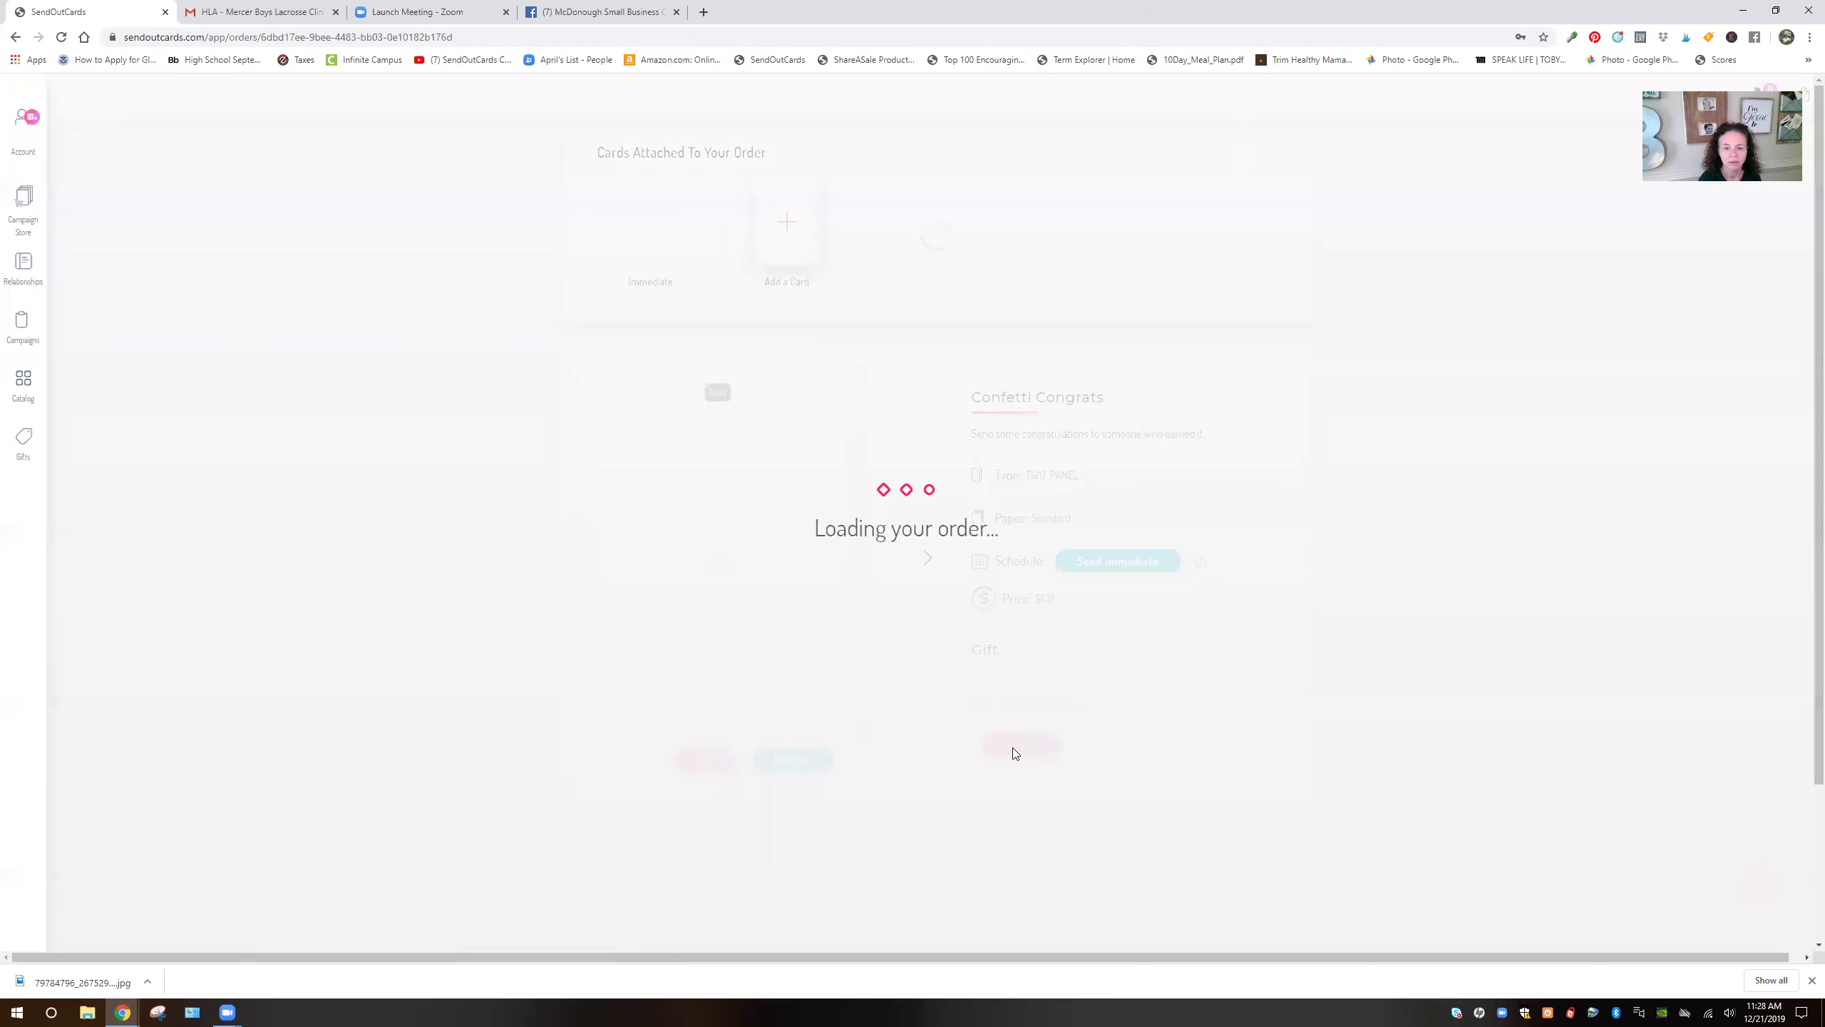
# Add the $3.98 2 Pack Brownies Standard gift from the store's Best-Sellers
pyautogui.click(1025, 750)
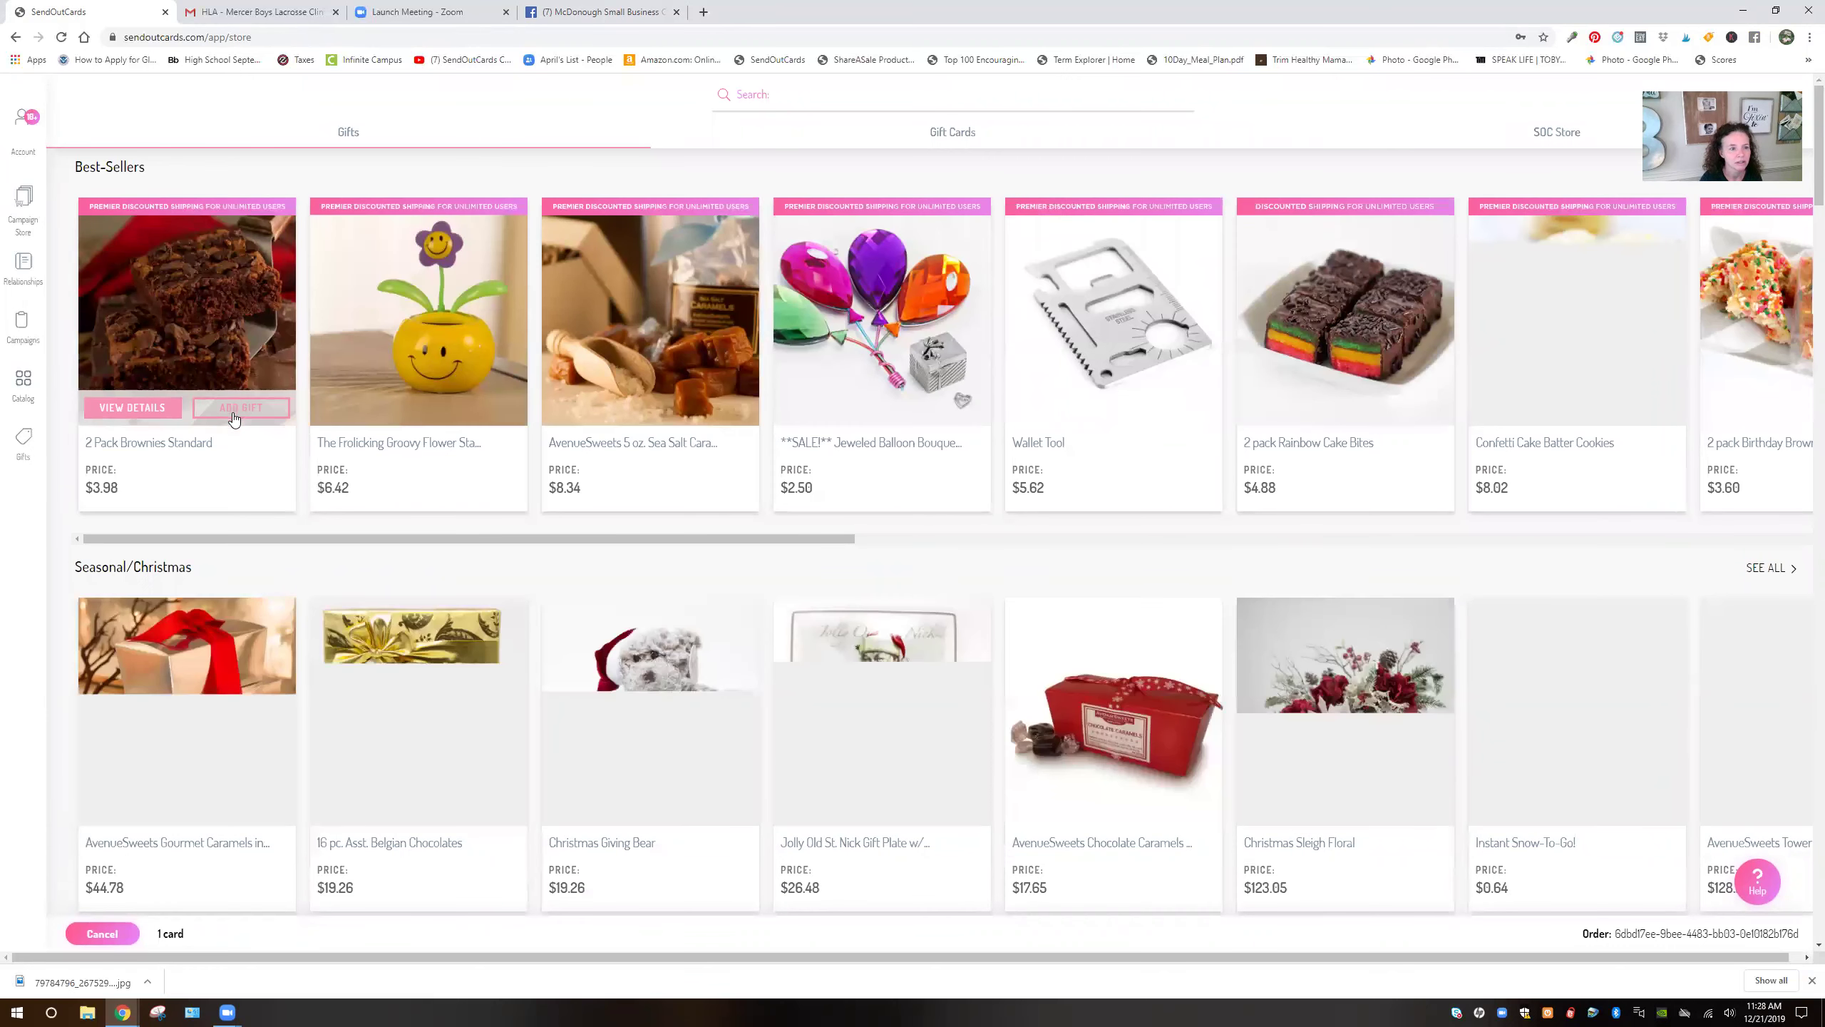
pyautogui.click(238, 410)
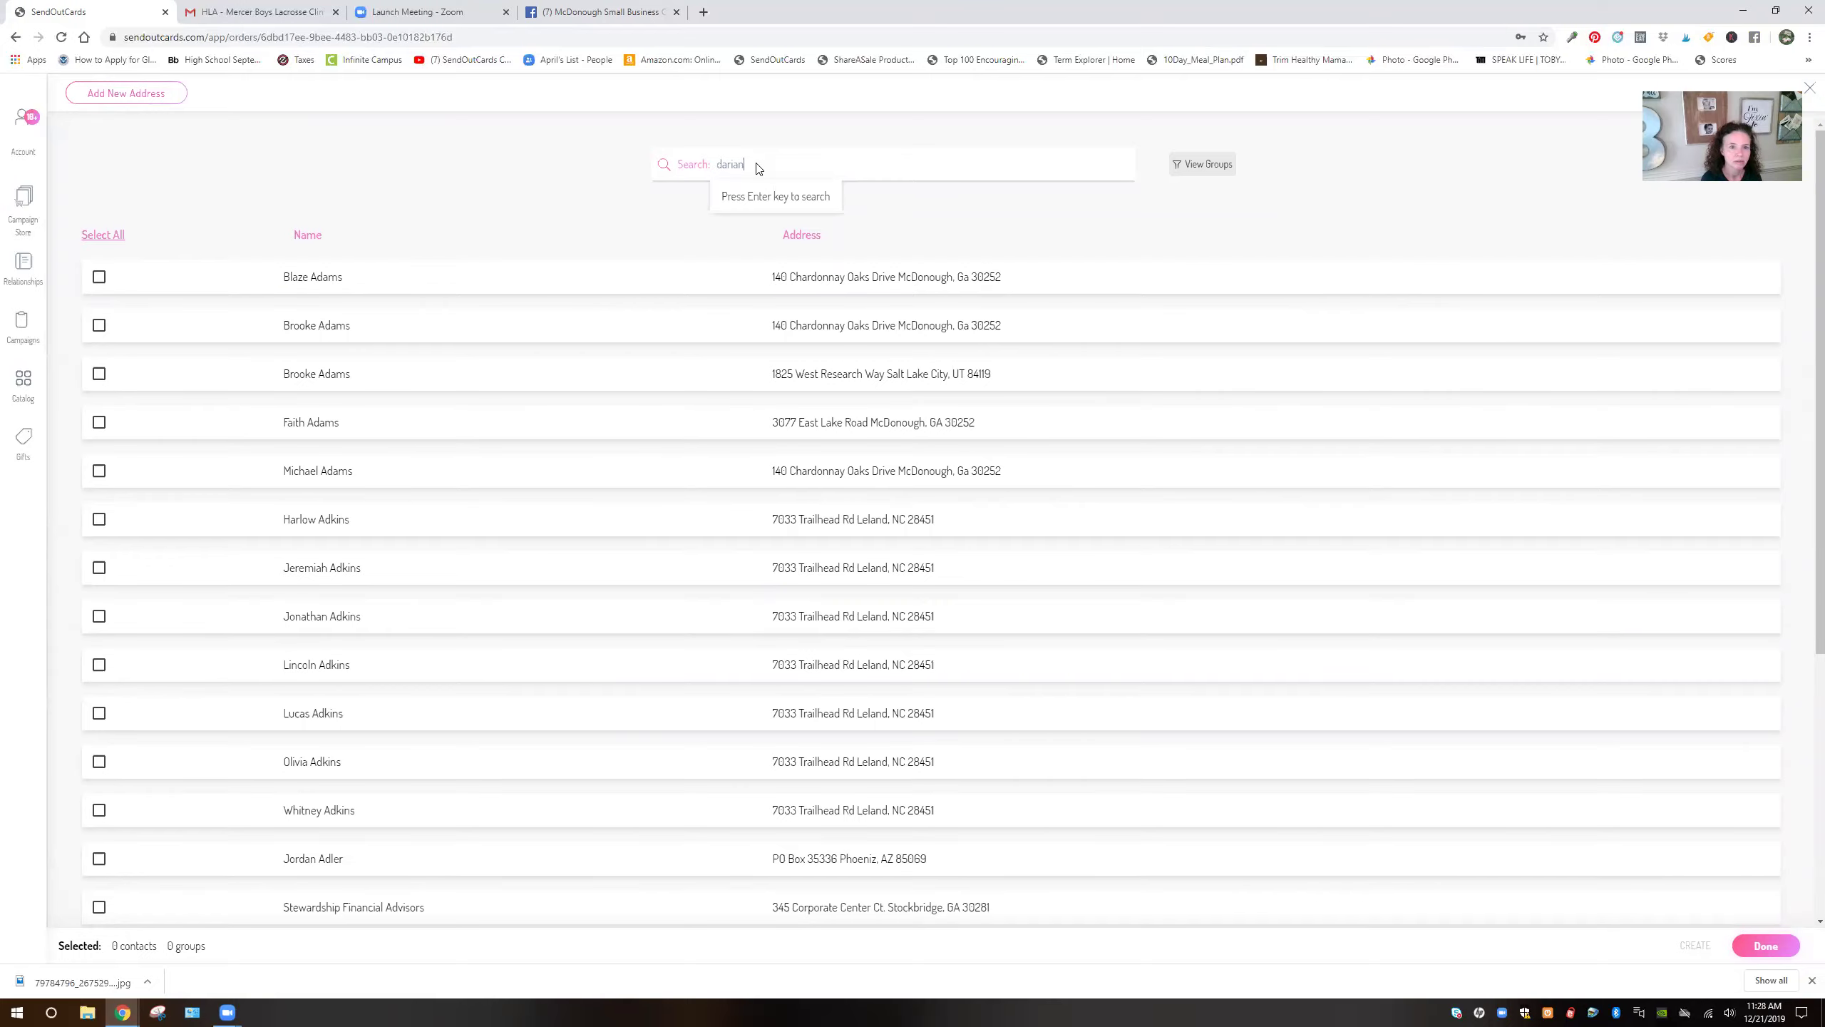
# Search the address book by the contact's name and select them as the single recipient
pyautogui.write('ian')
pyautogui.press('Return')
pyautogui.click(99, 280)
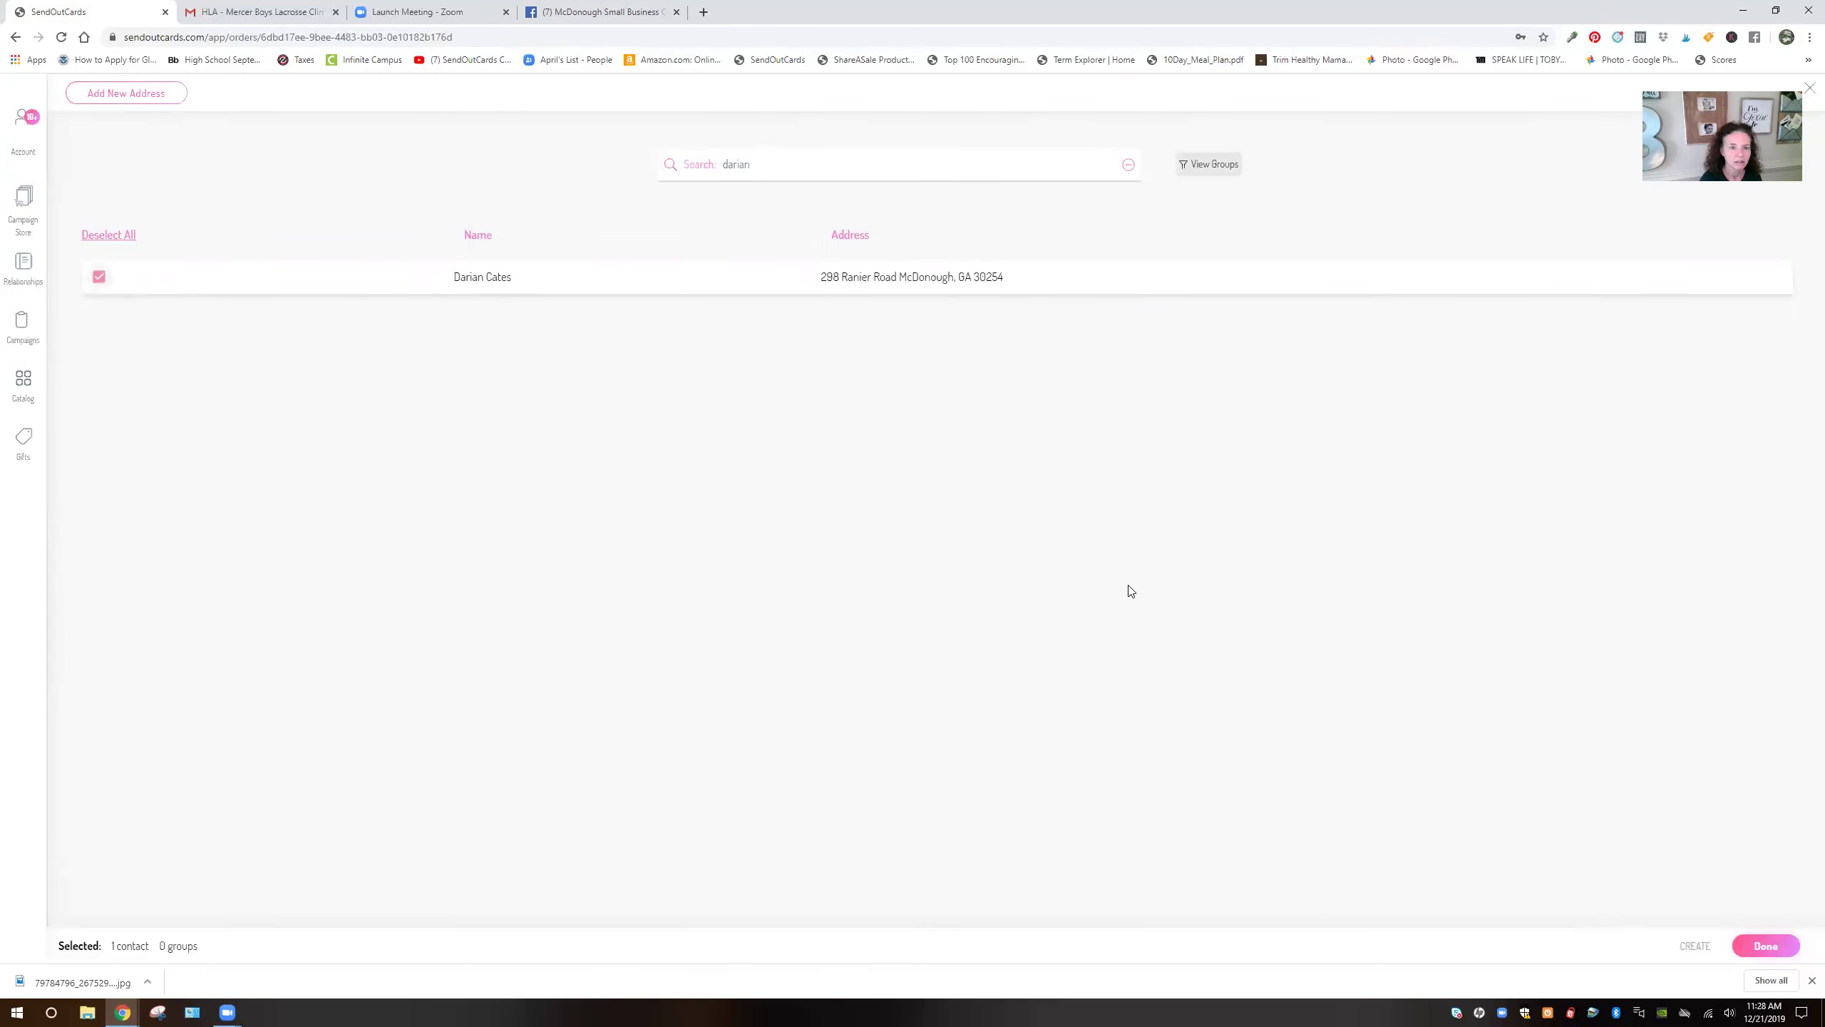
pyautogui.click(1765, 946)
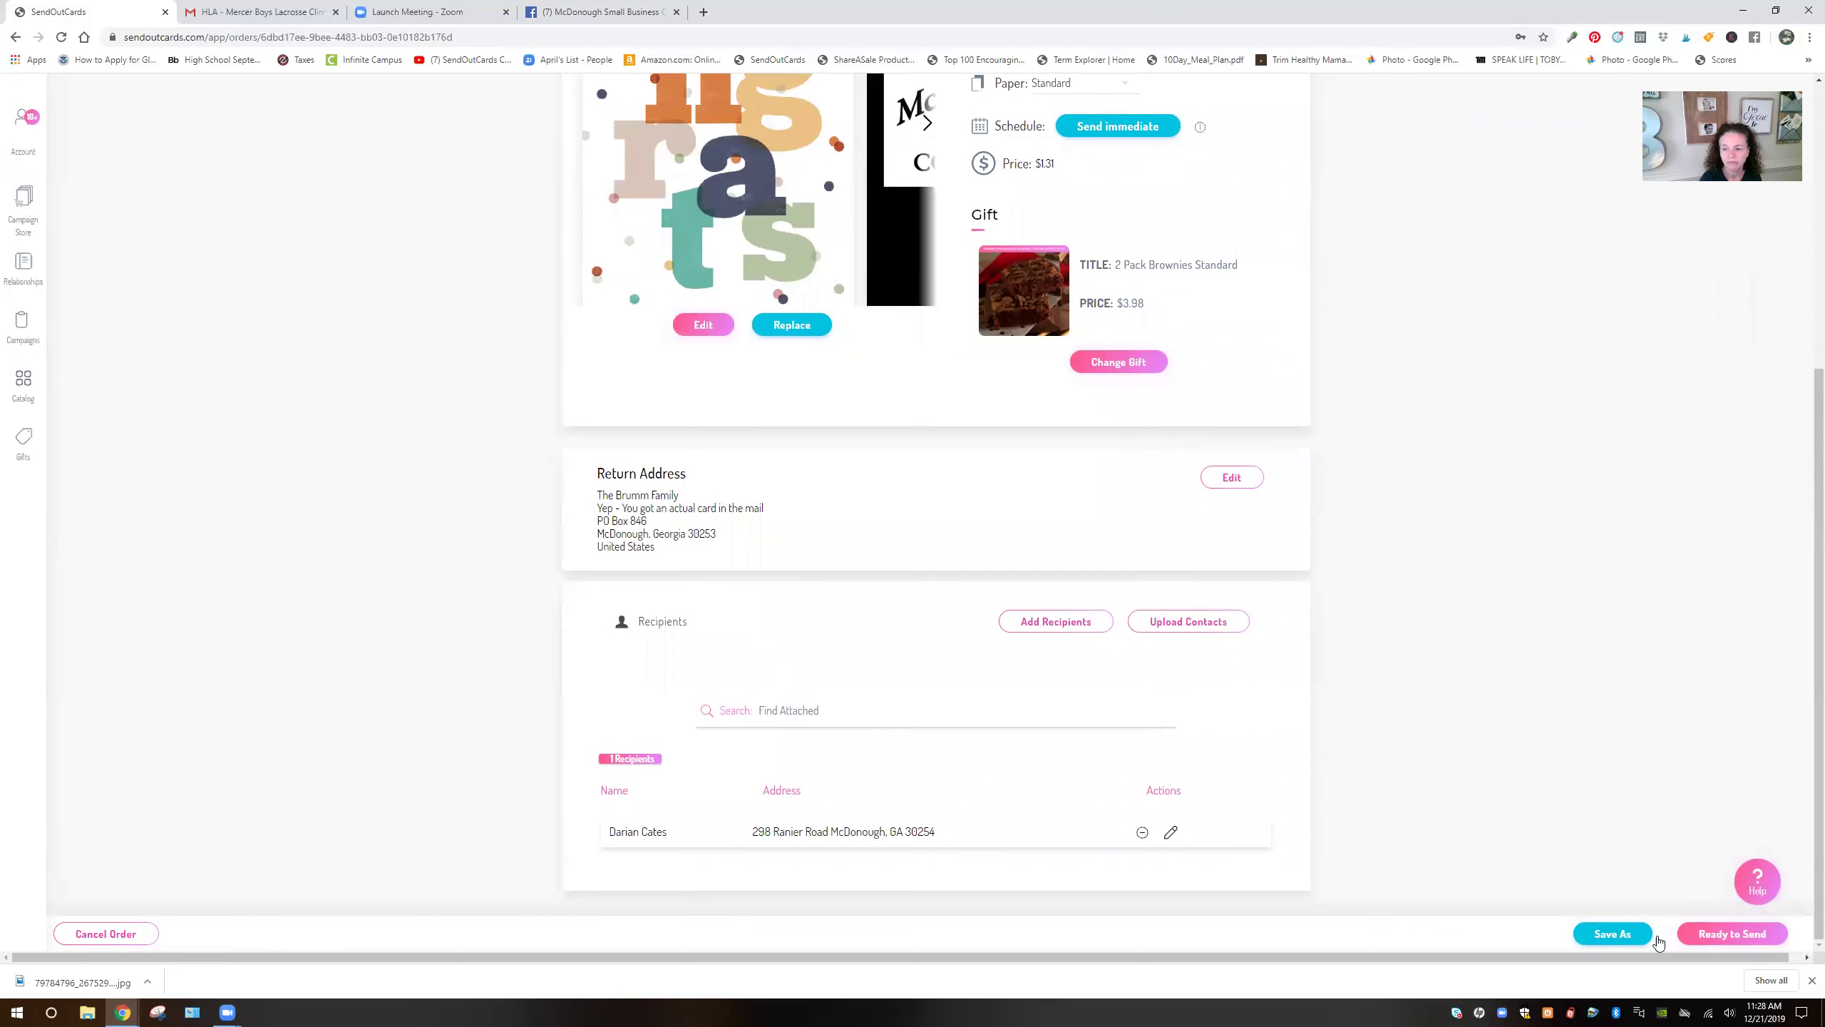
# Check out and send the card with brownies for $7.87, including $3.89 shipping
pyautogui.click(1732, 933)
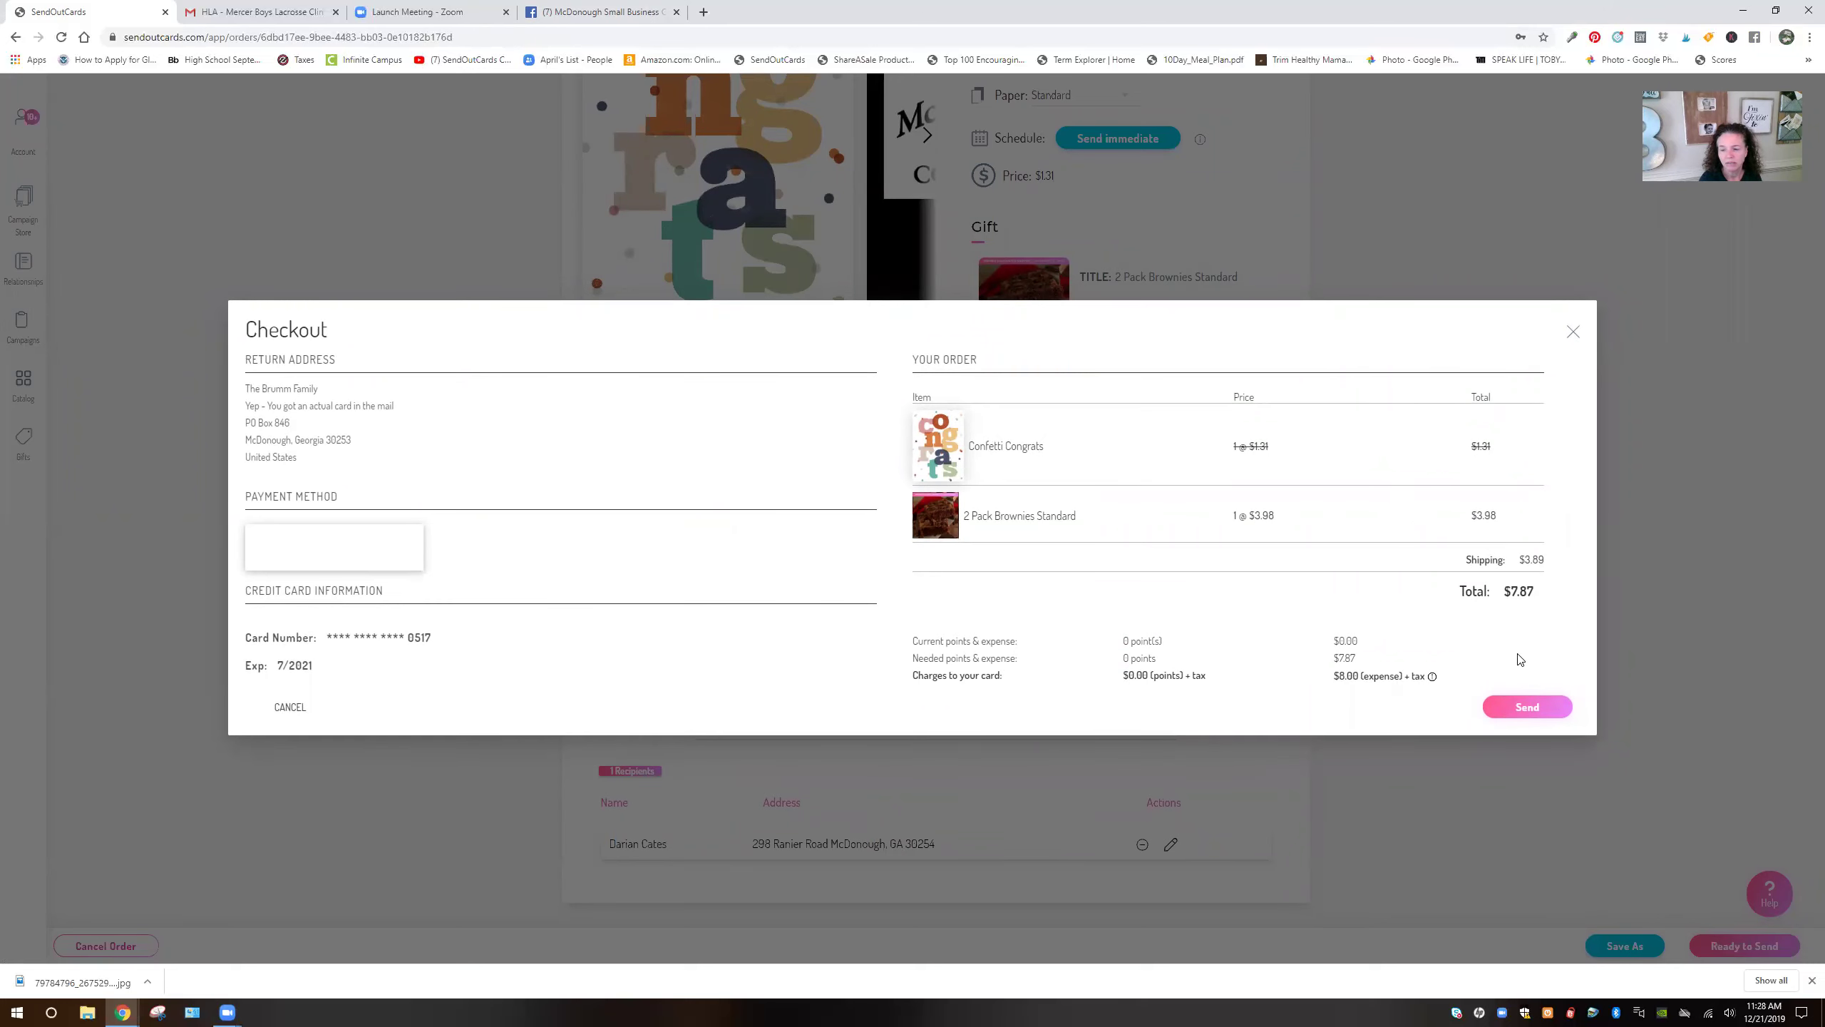
pyautogui.click(1507, 709)
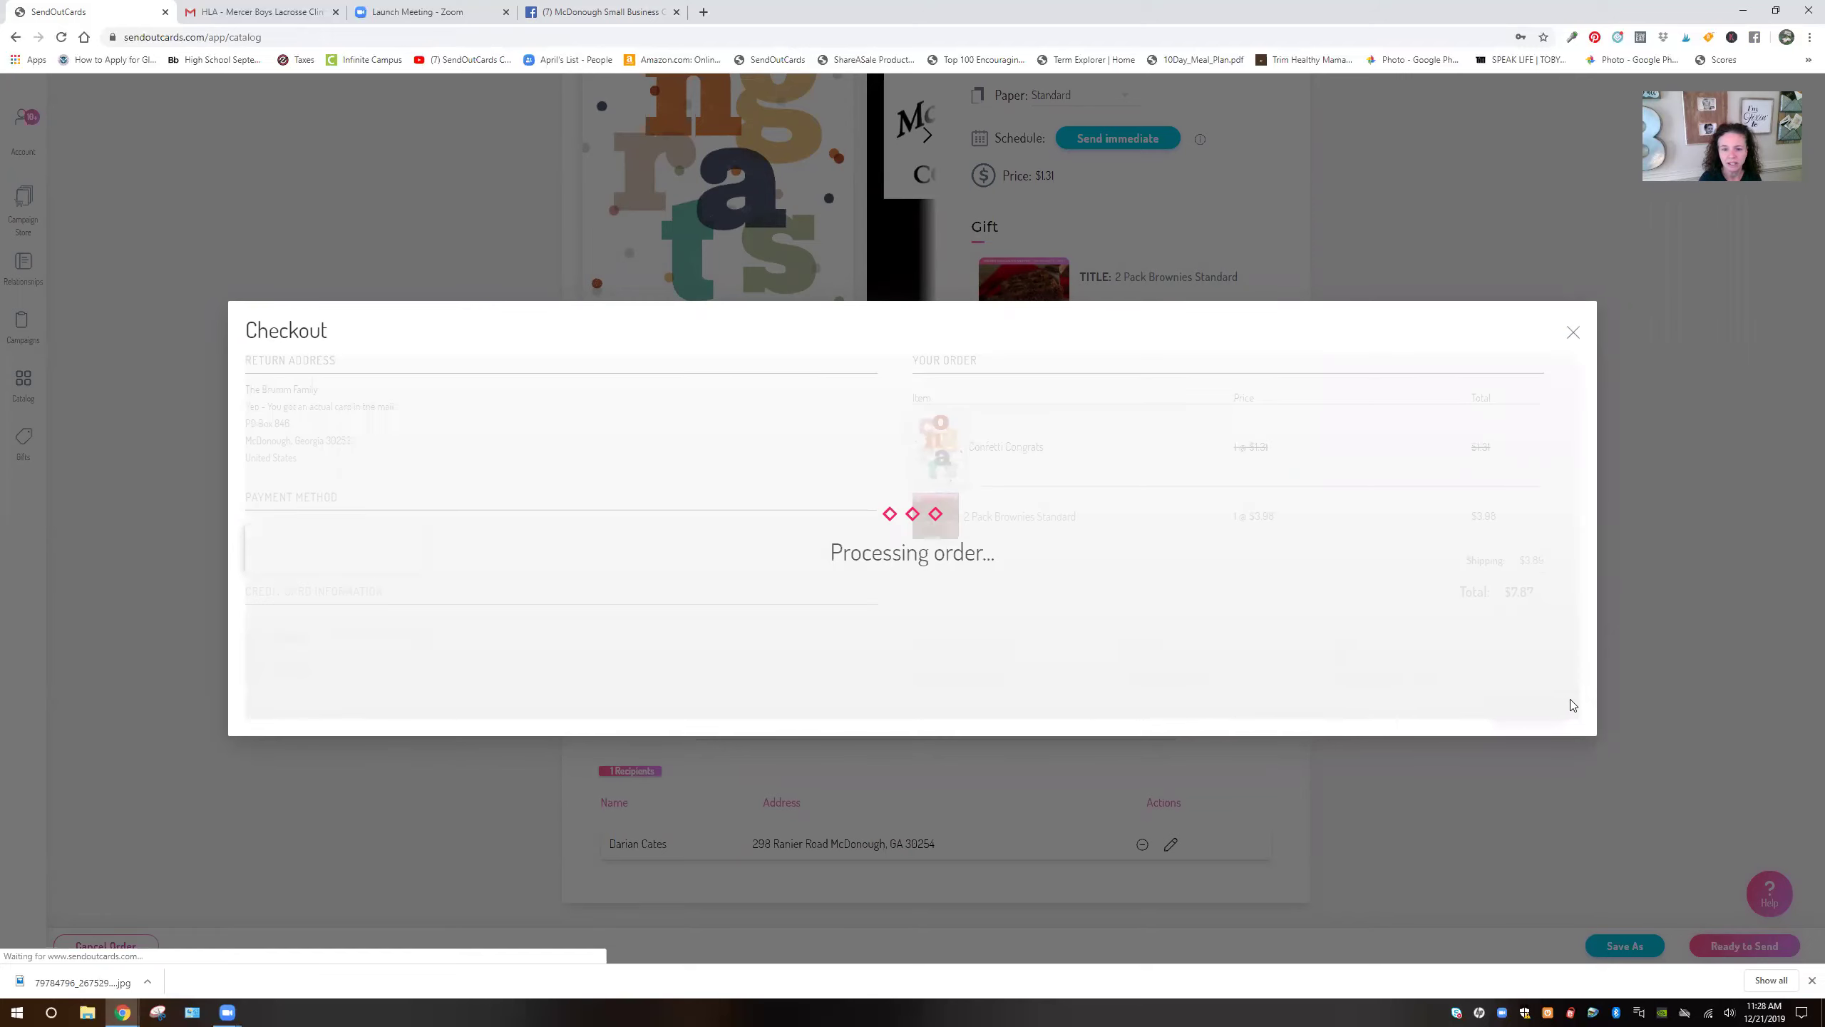